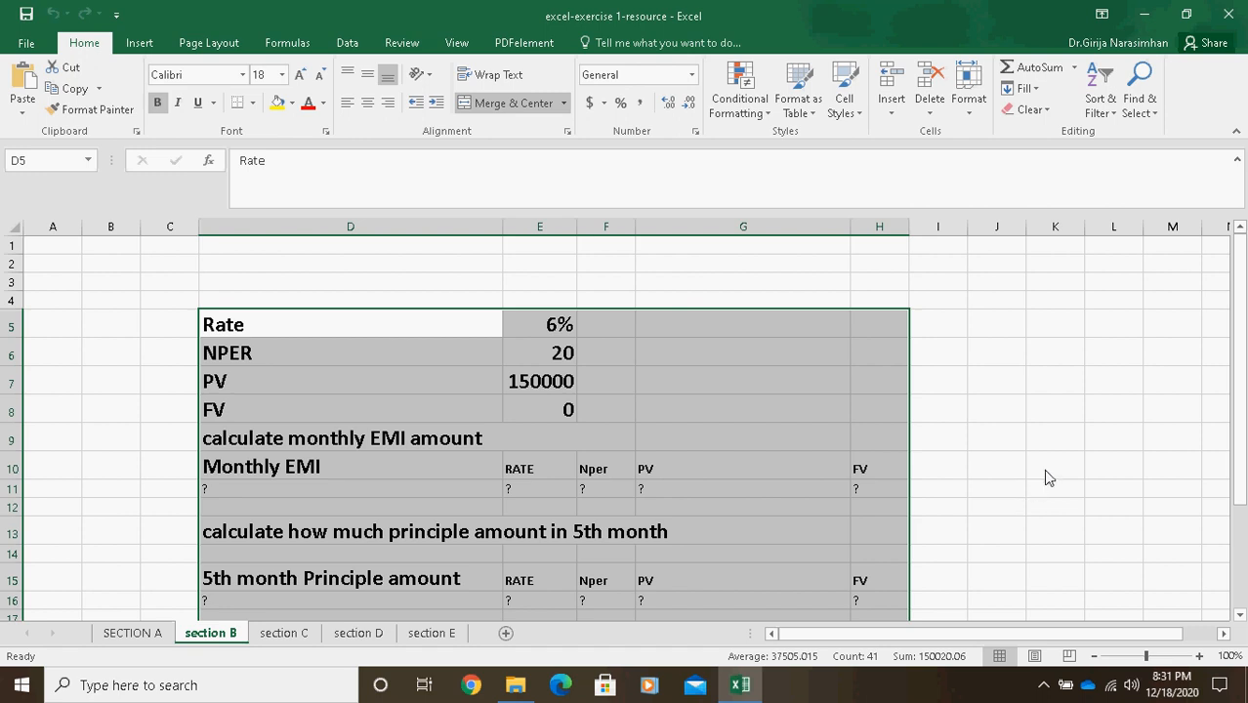
Step: Review the given rate, NPER and PV inputs and the RATE cell of the Monthly EMI row
click(254, 488)
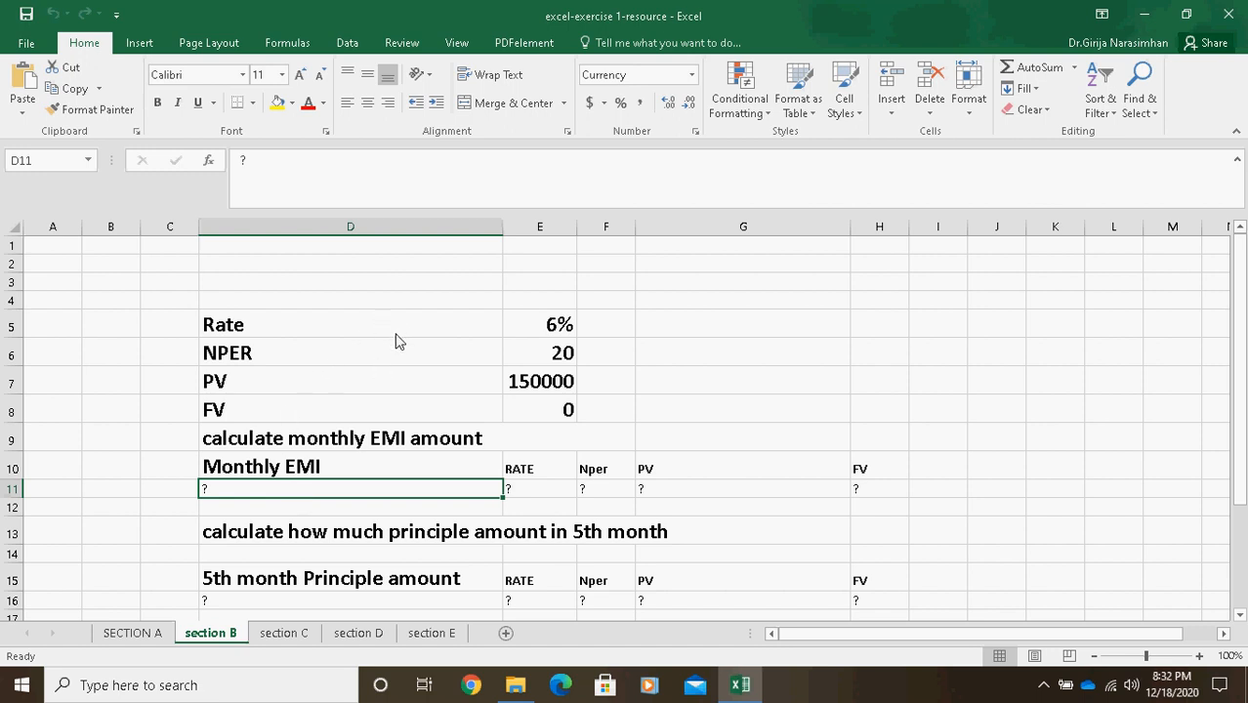
click(563, 333)
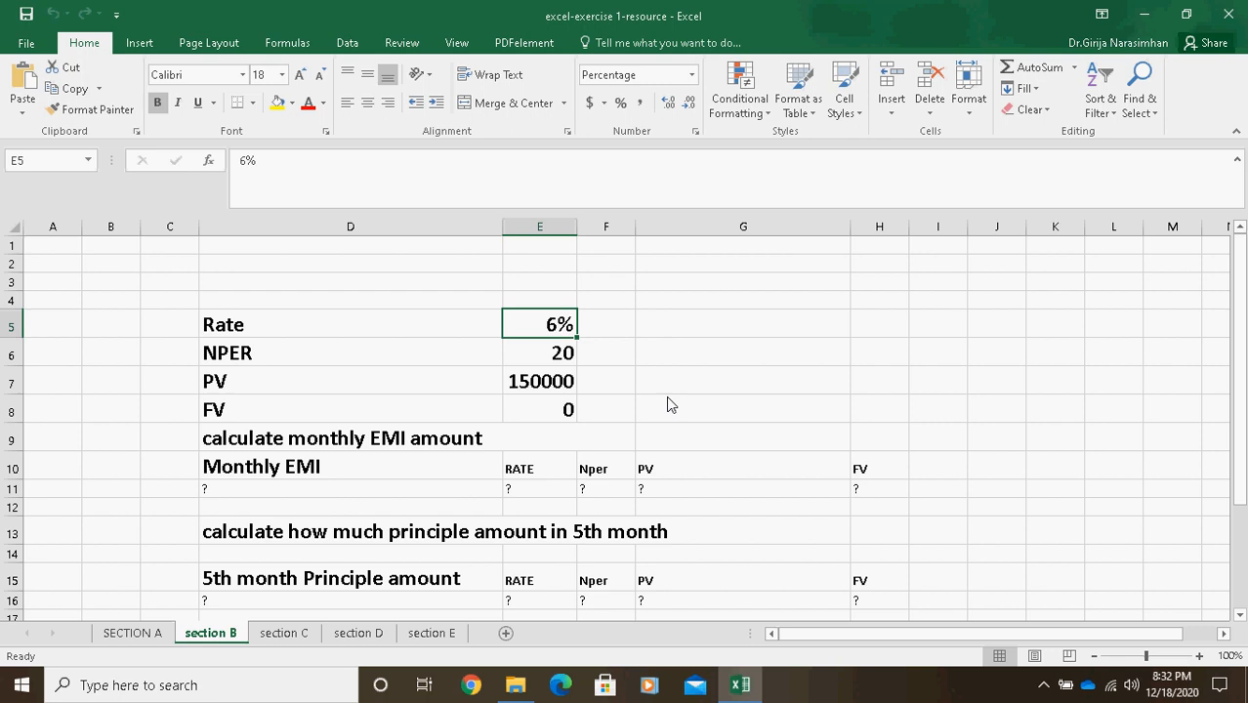
click(545, 359)
click(548, 388)
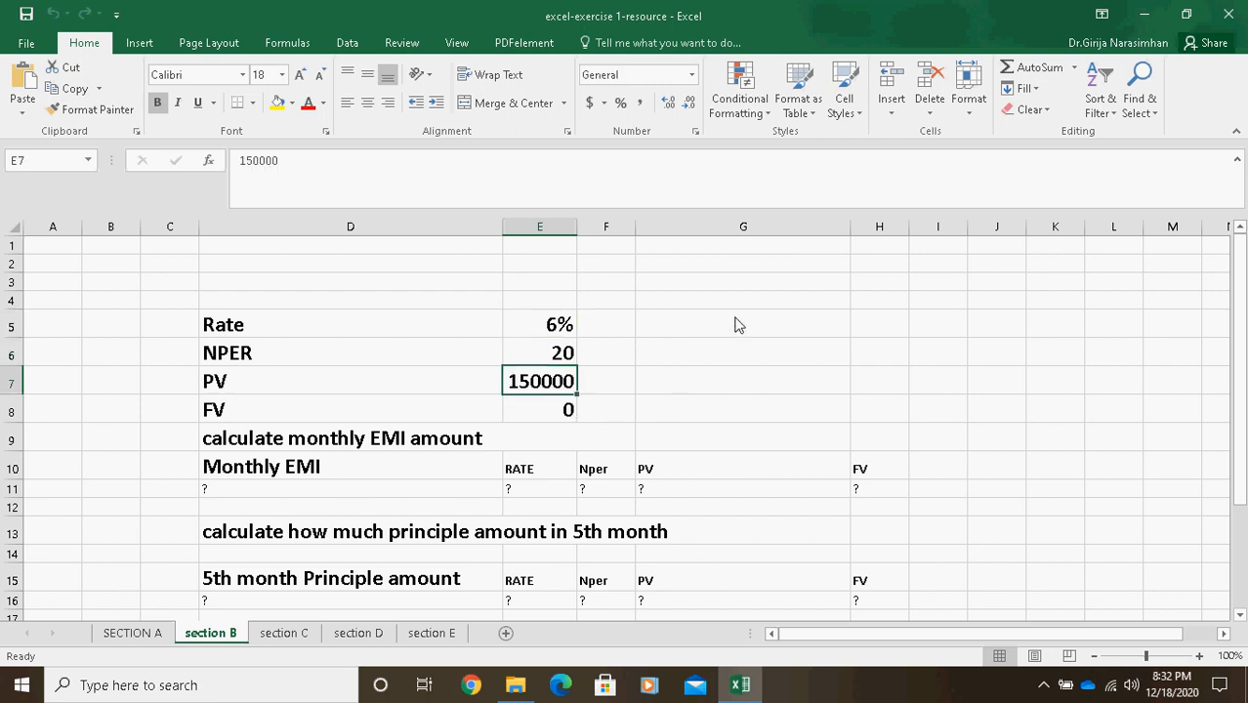
click(538, 494)
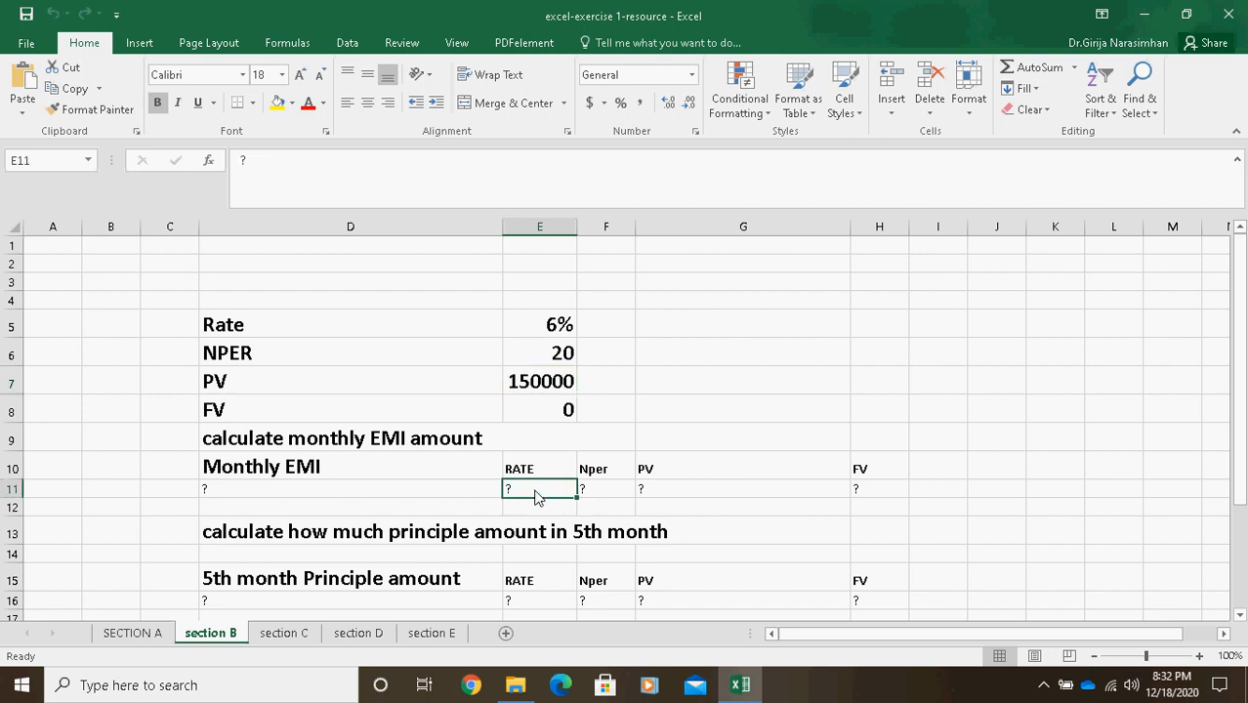
click(352, 438)
click(553, 491)
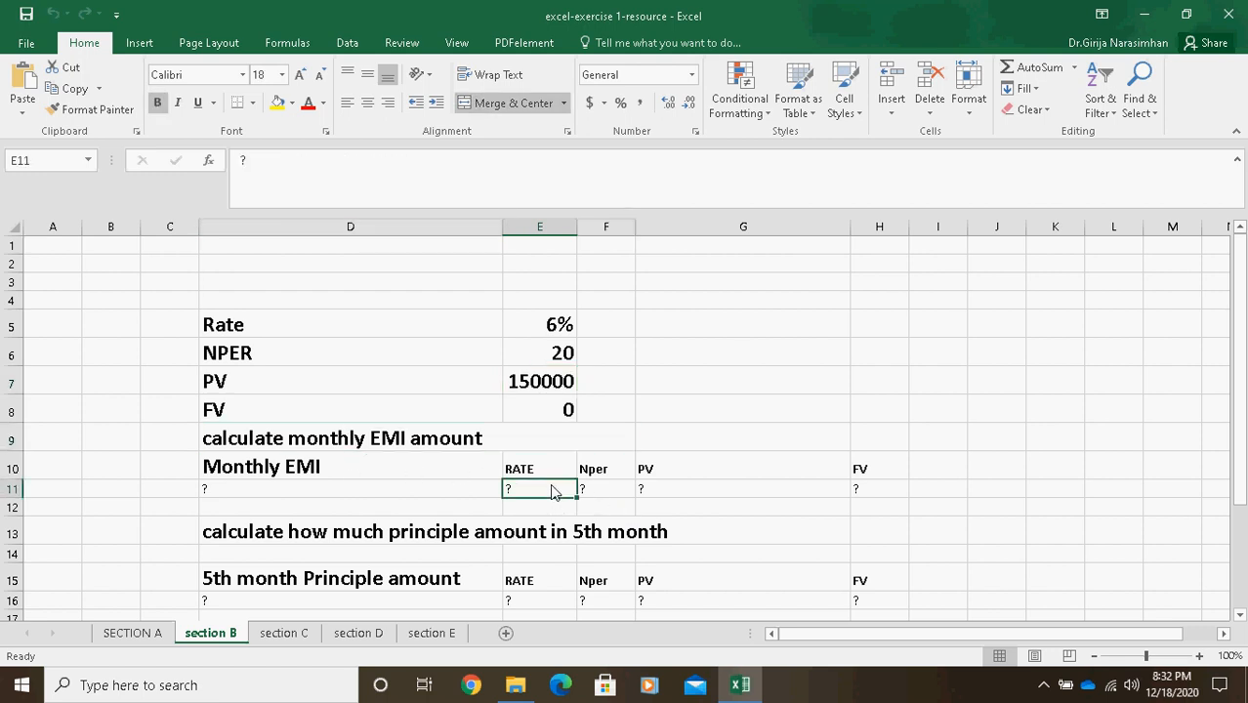
click(559, 318)
Step: Enter the monthly rate formula =6%/12 in cell E11 under RATE
click(522, 491)
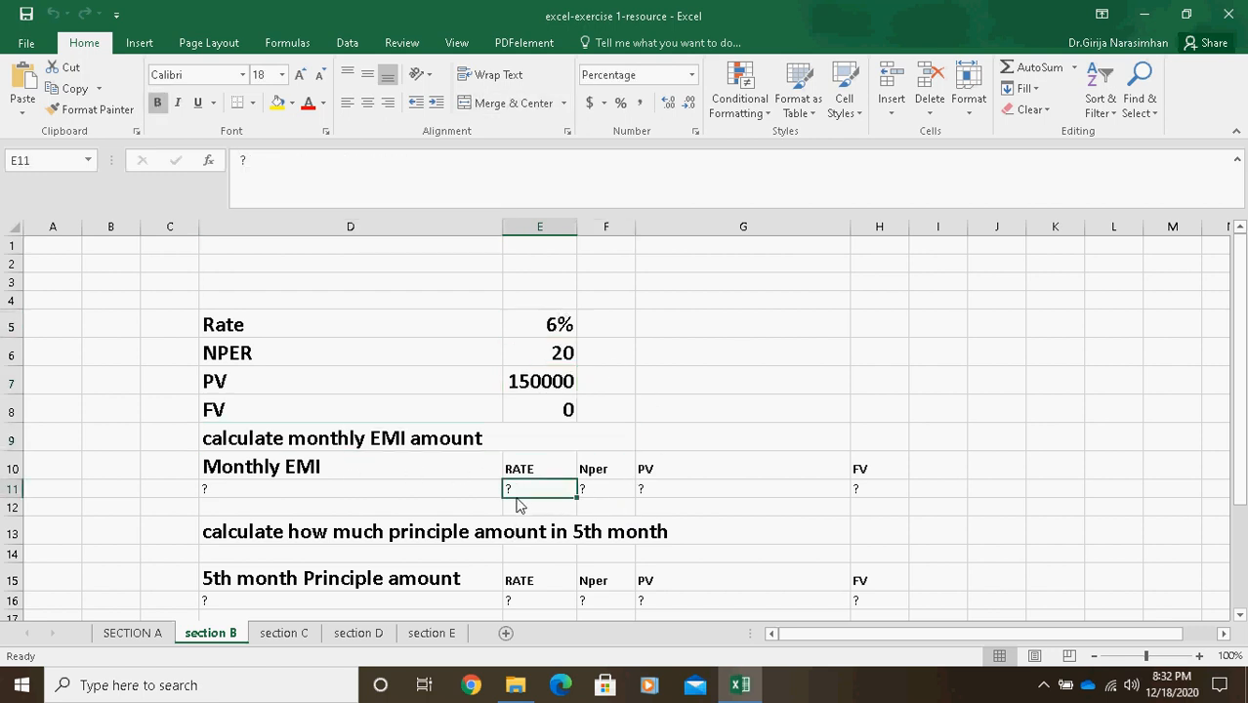
text(=6)
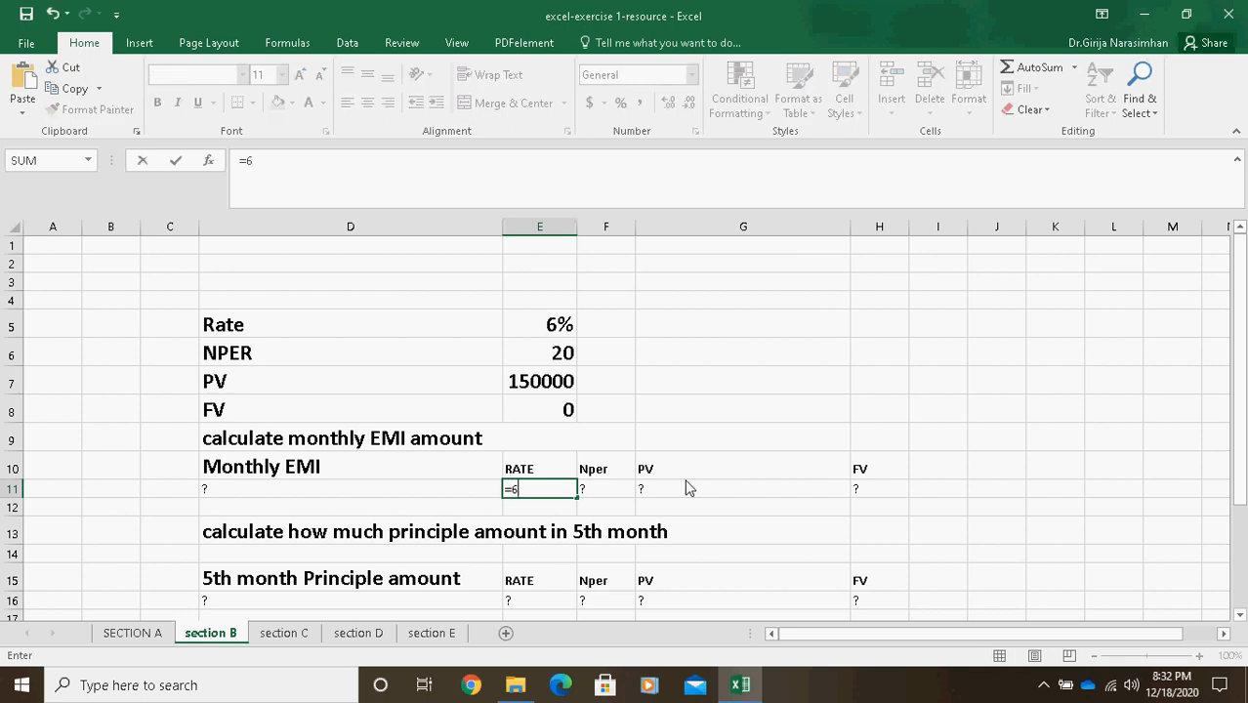
text(%/12)
key(Return)
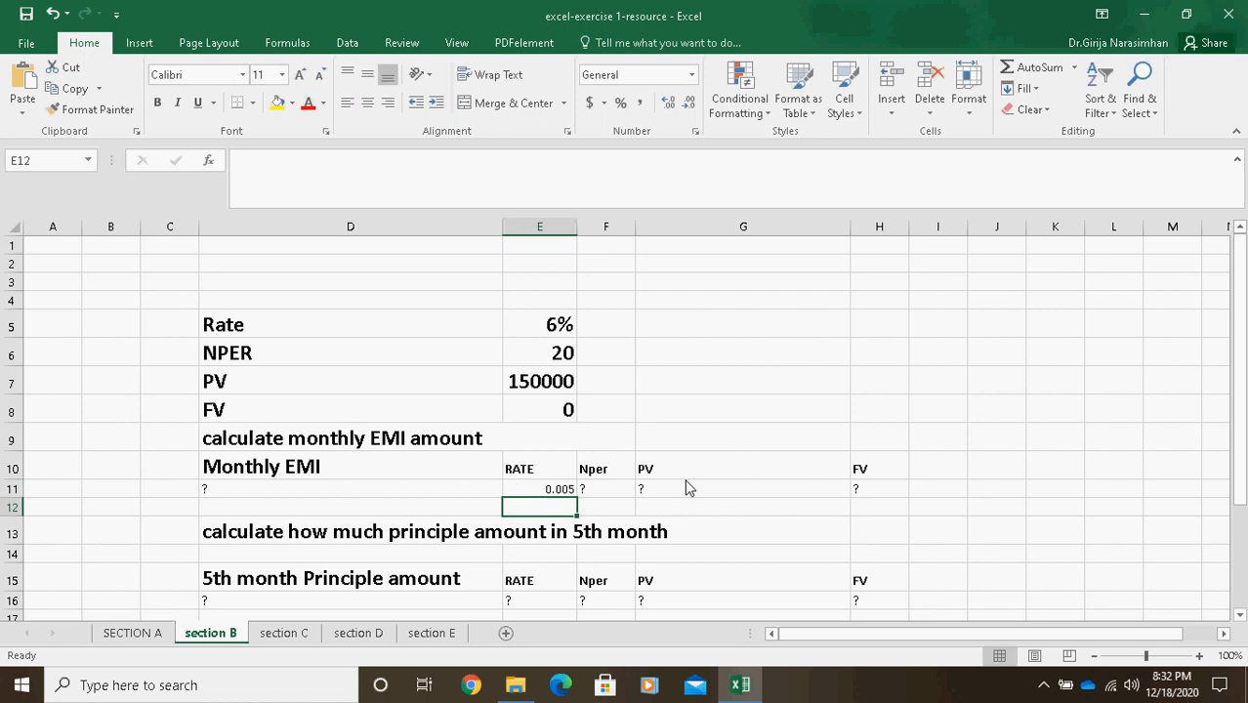
Step: Try the formula =6%/4 in cell E12 for comparison with the monthly rate, and clear that cell again
text(=)
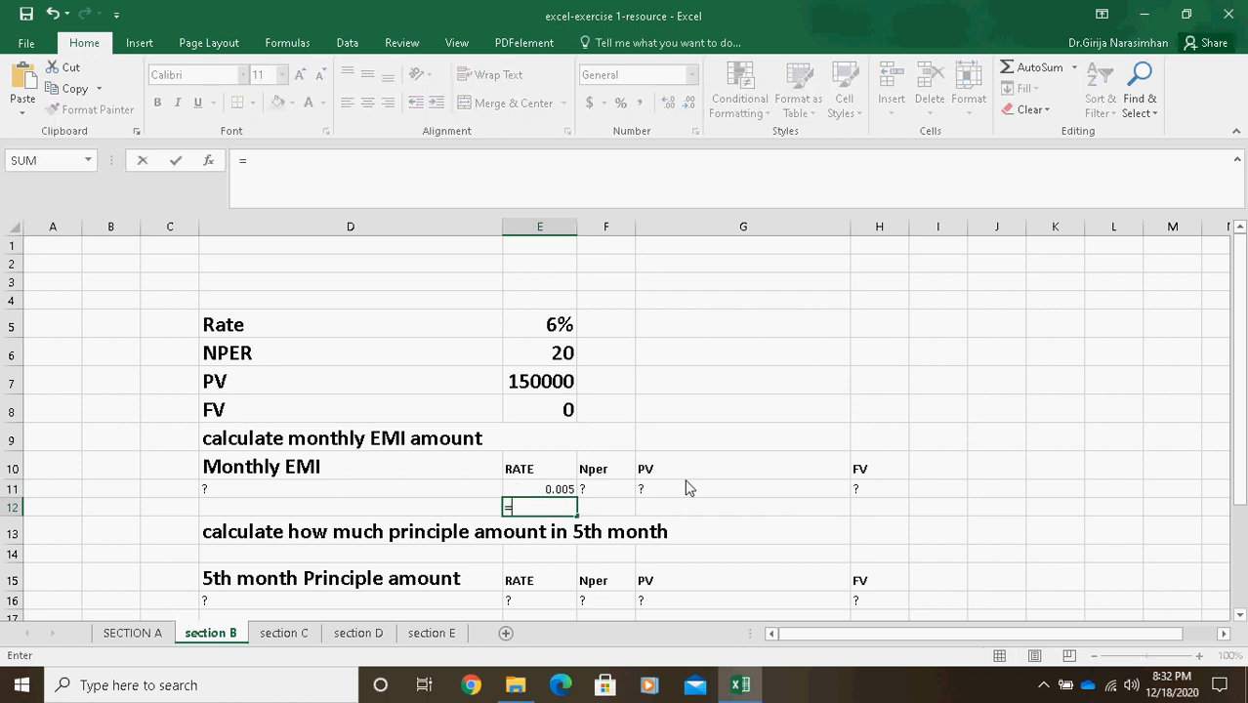
text(6%/4)
key(Return)
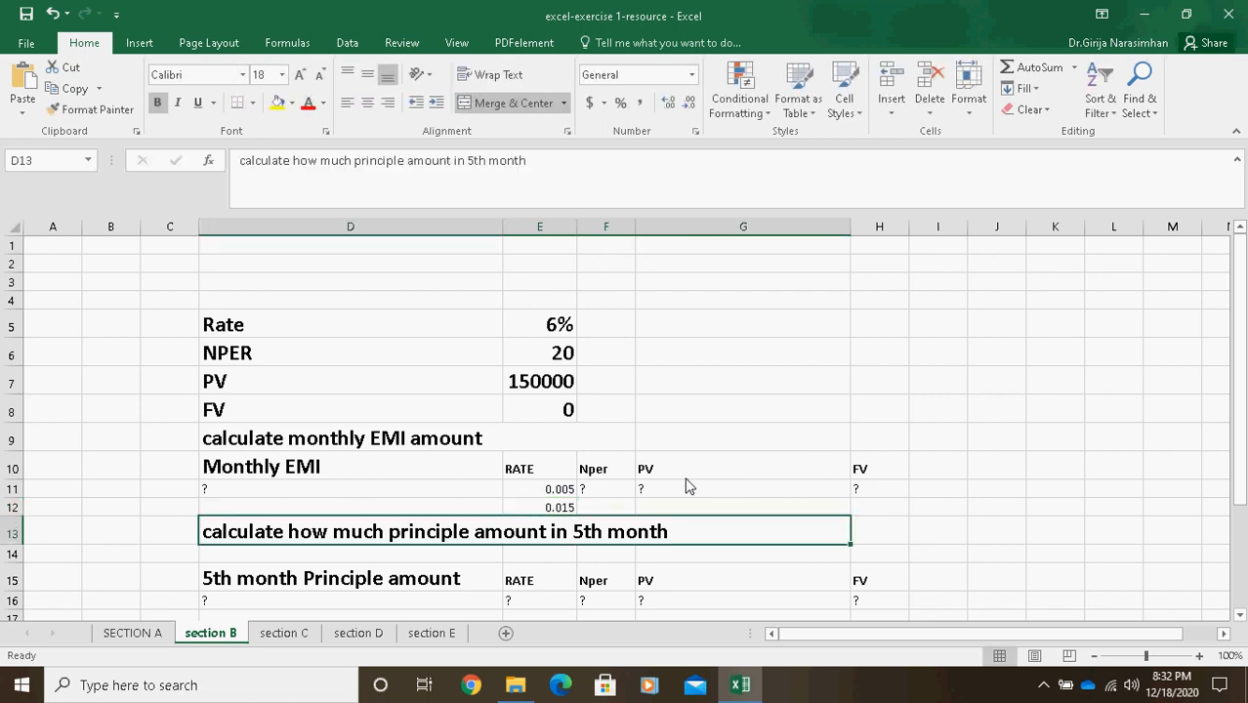
click(557, 510)
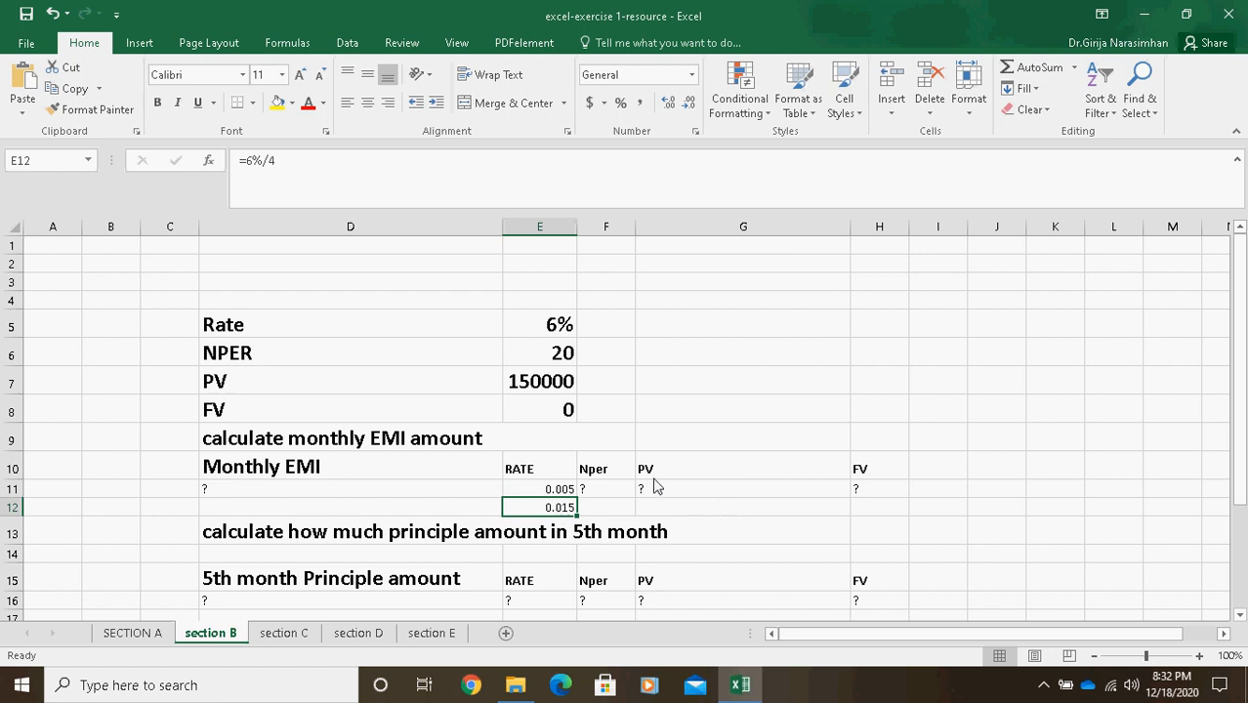
click(565, 491)
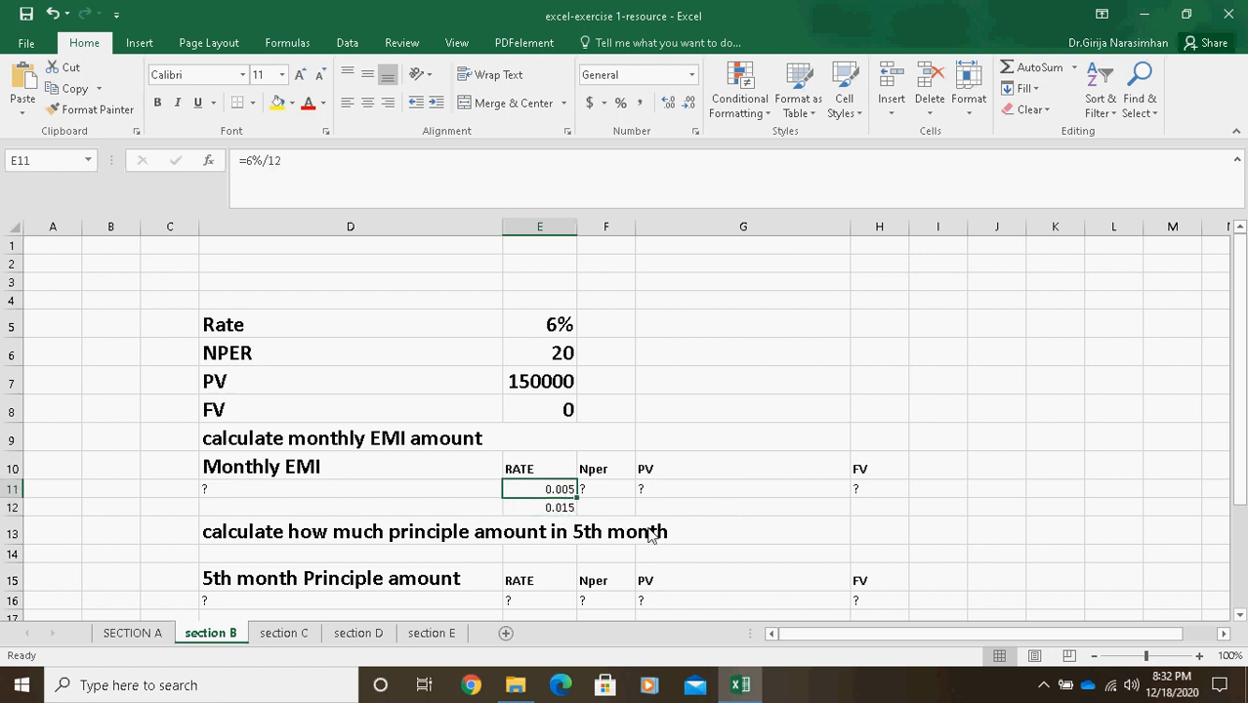
click(542, 508)
key(Delete)
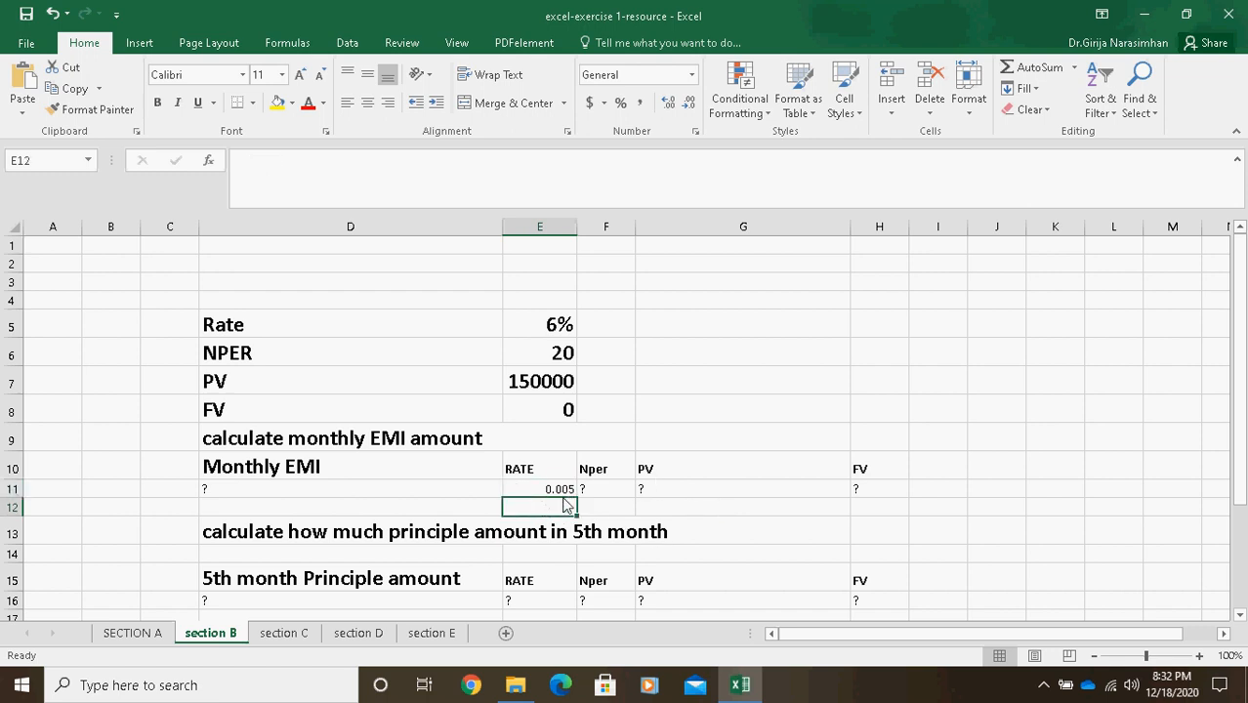
Step: Label the Monthly EMI calculation row by entering "Monthly" in cell C11
click(589, 496)
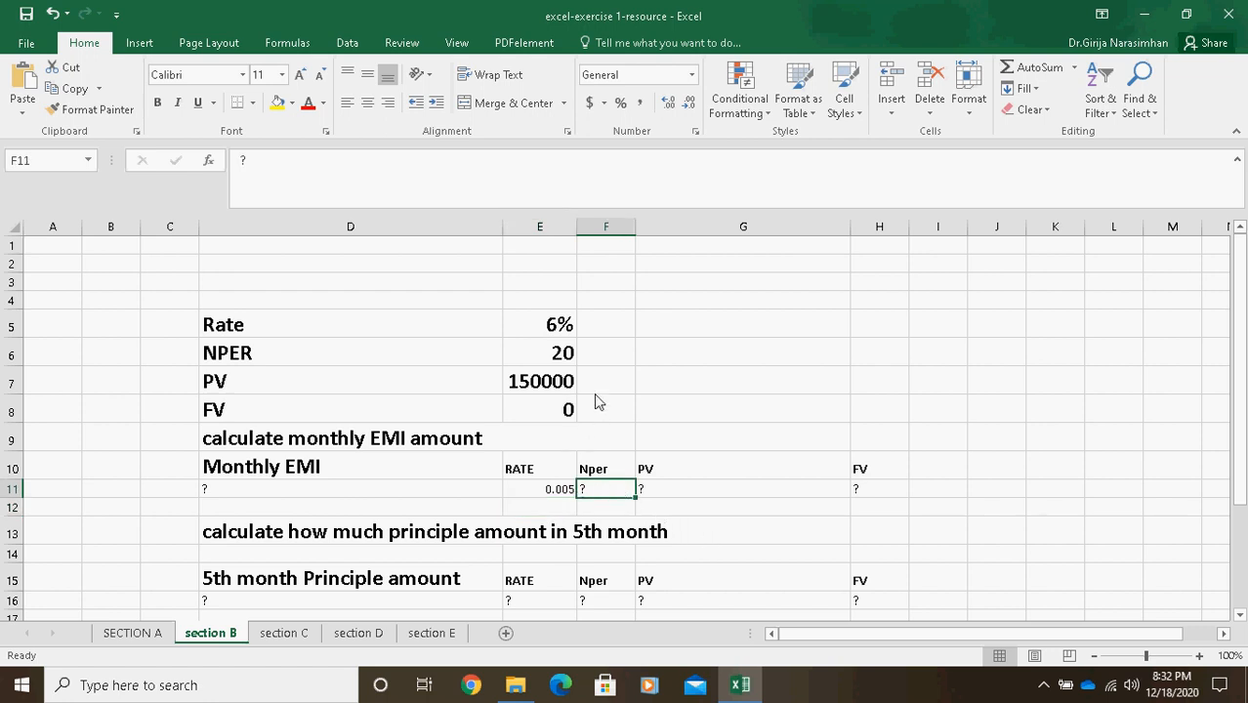
click(138, 493)
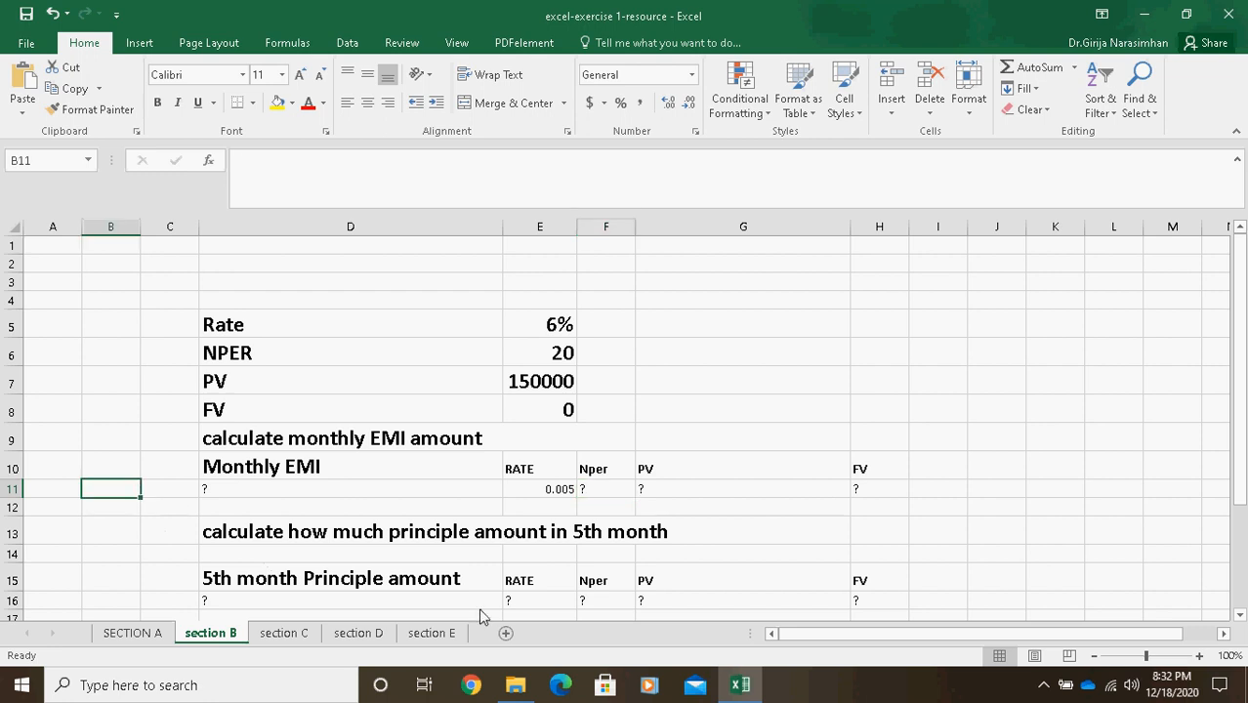
key(Right)
text(Mo)
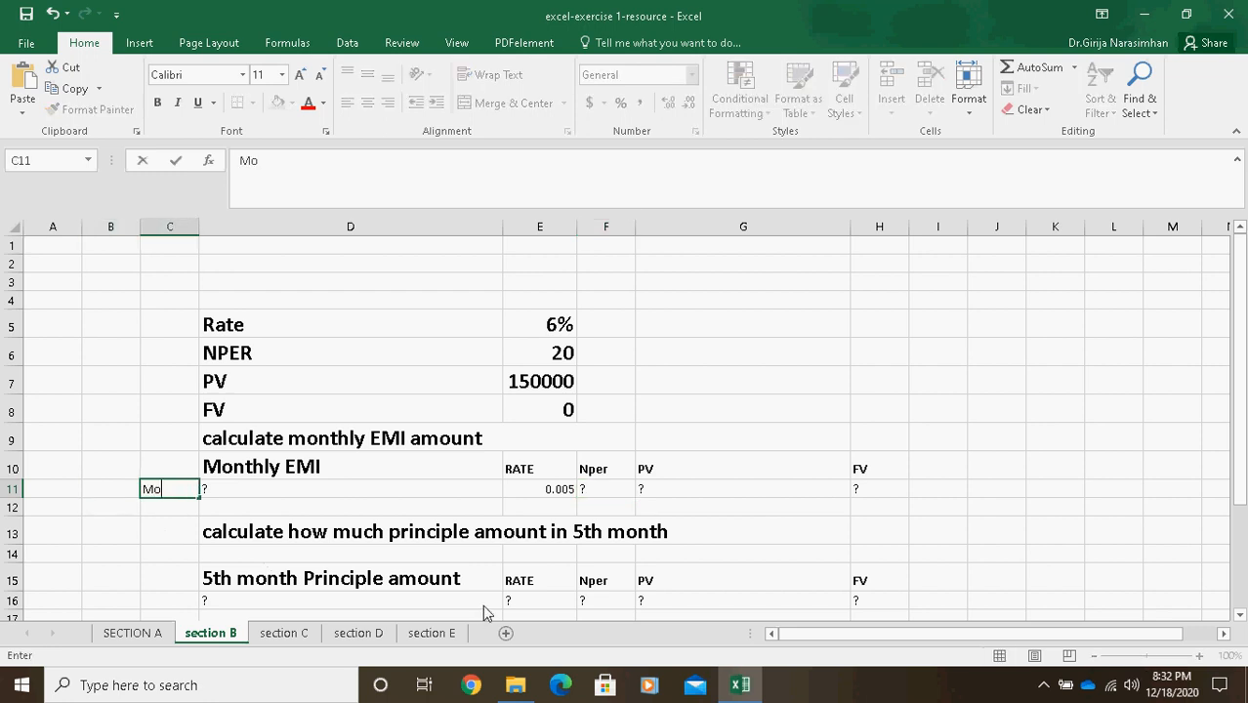
text(nthly)
Step: Enter the number of monthly periods as =20*12 in cell F11 under Nper
click(619, 490)
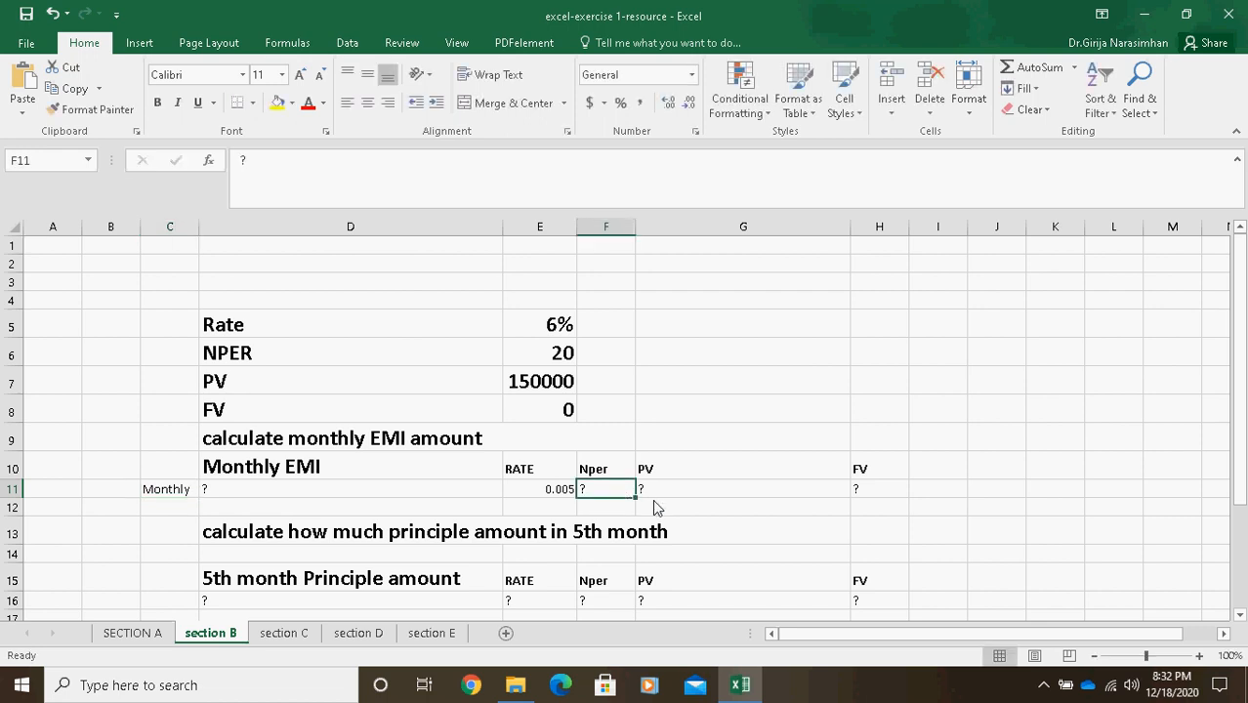
text(=)
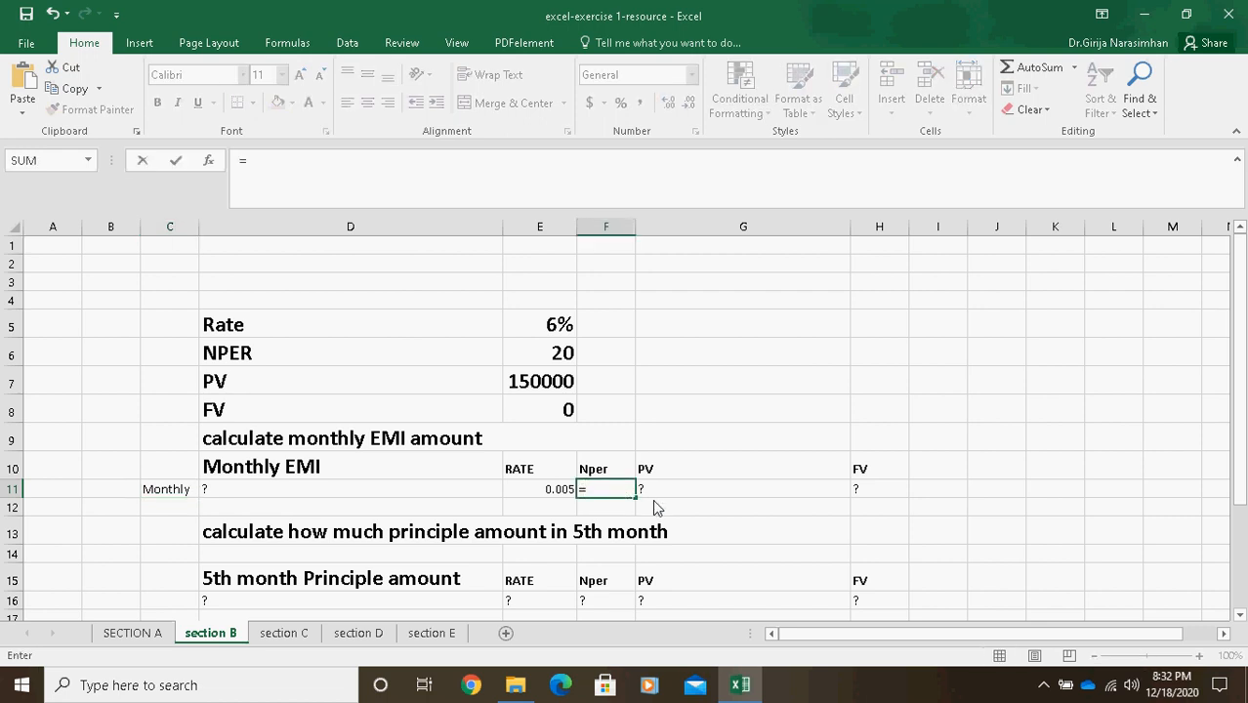
text(20*12)
key(Return)
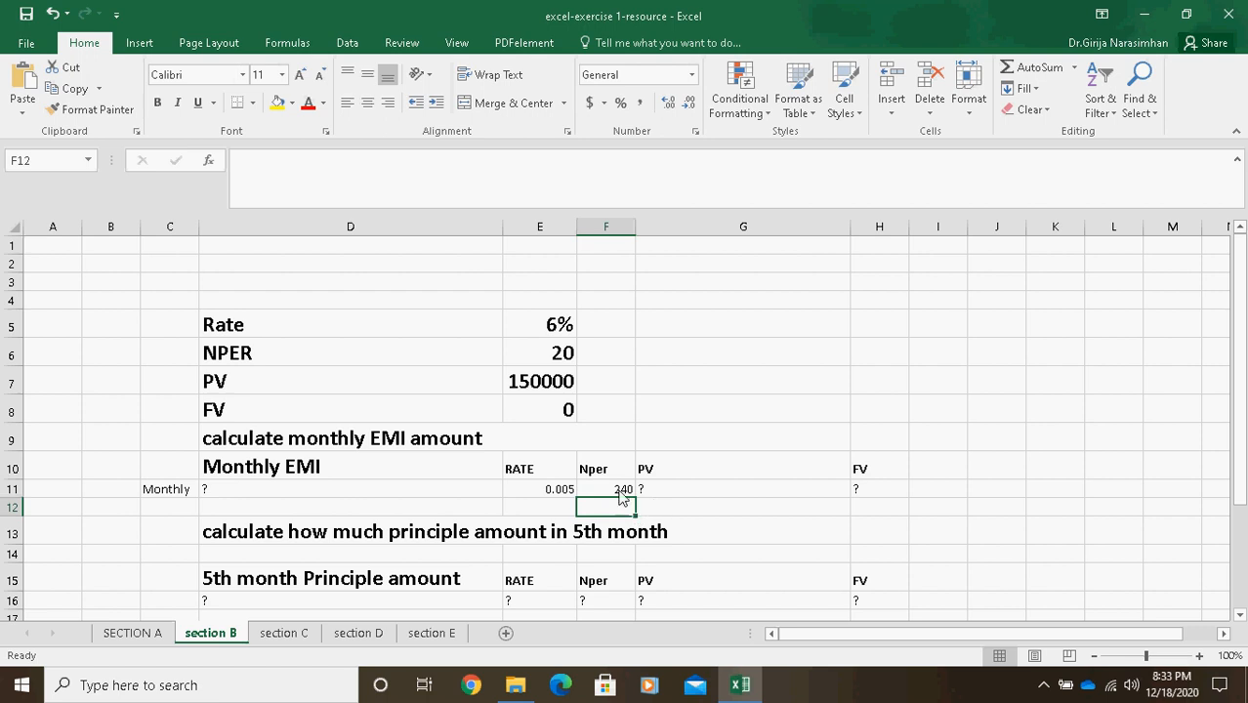
click(620, 491)
Step: Fill in the Monthly EMI row's PV as 150000 in G11 and its FV as 0 in H11
click(701, 488)
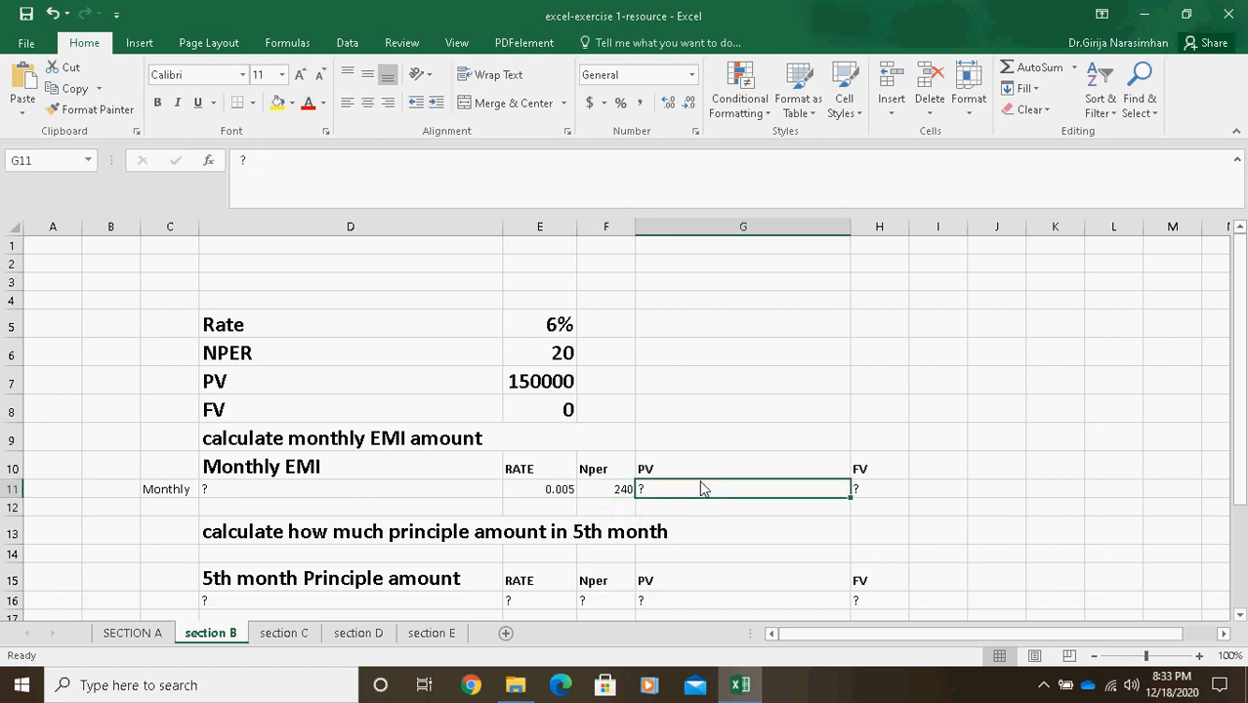
key(BackSpace)
text(150000)
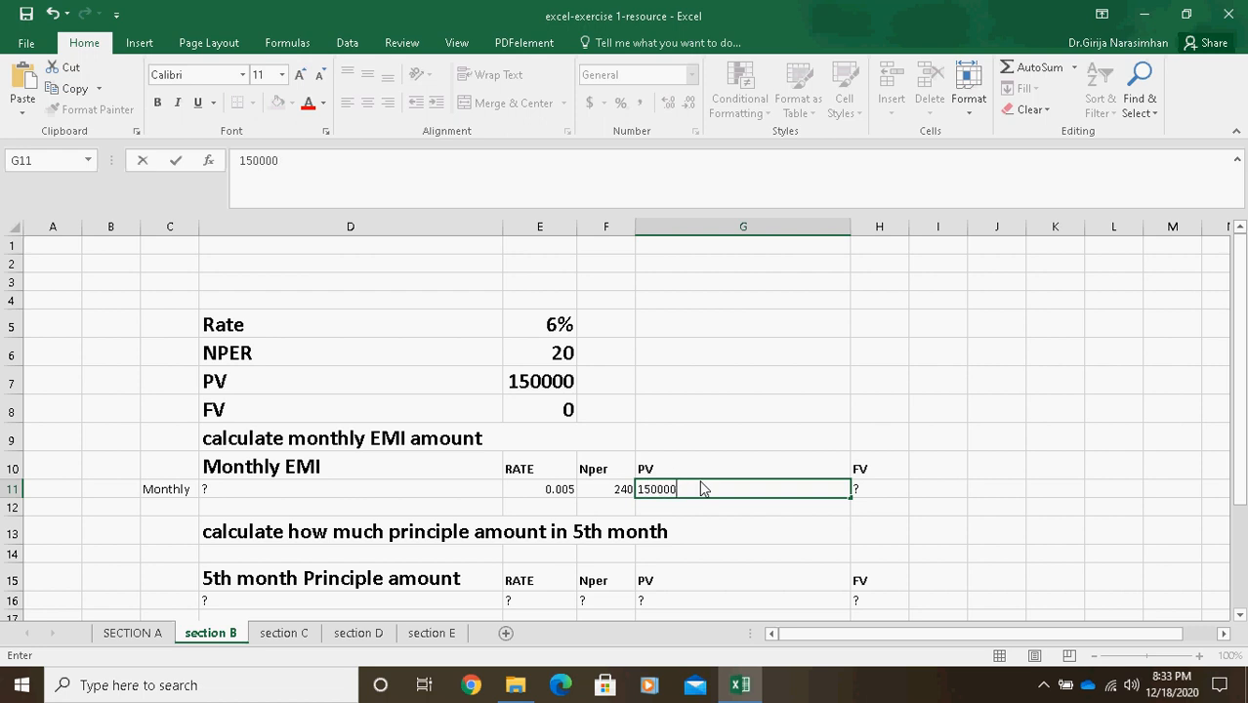
key(Return)
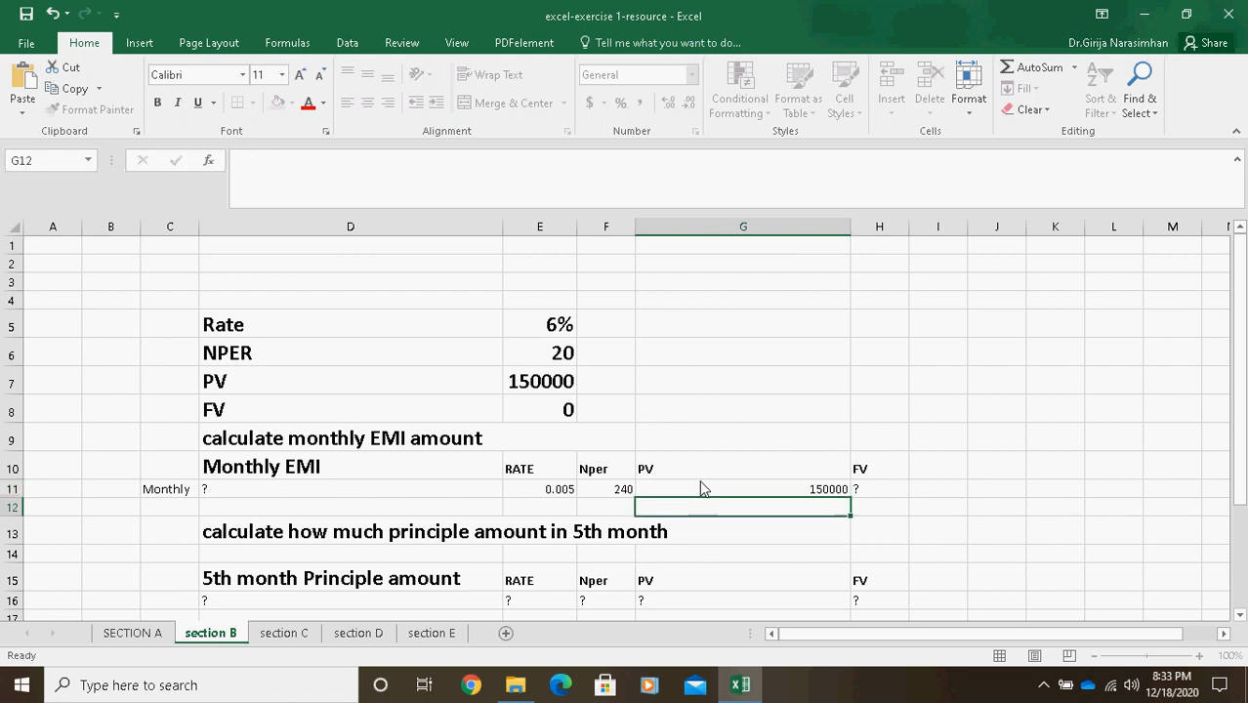
click(879, 494)
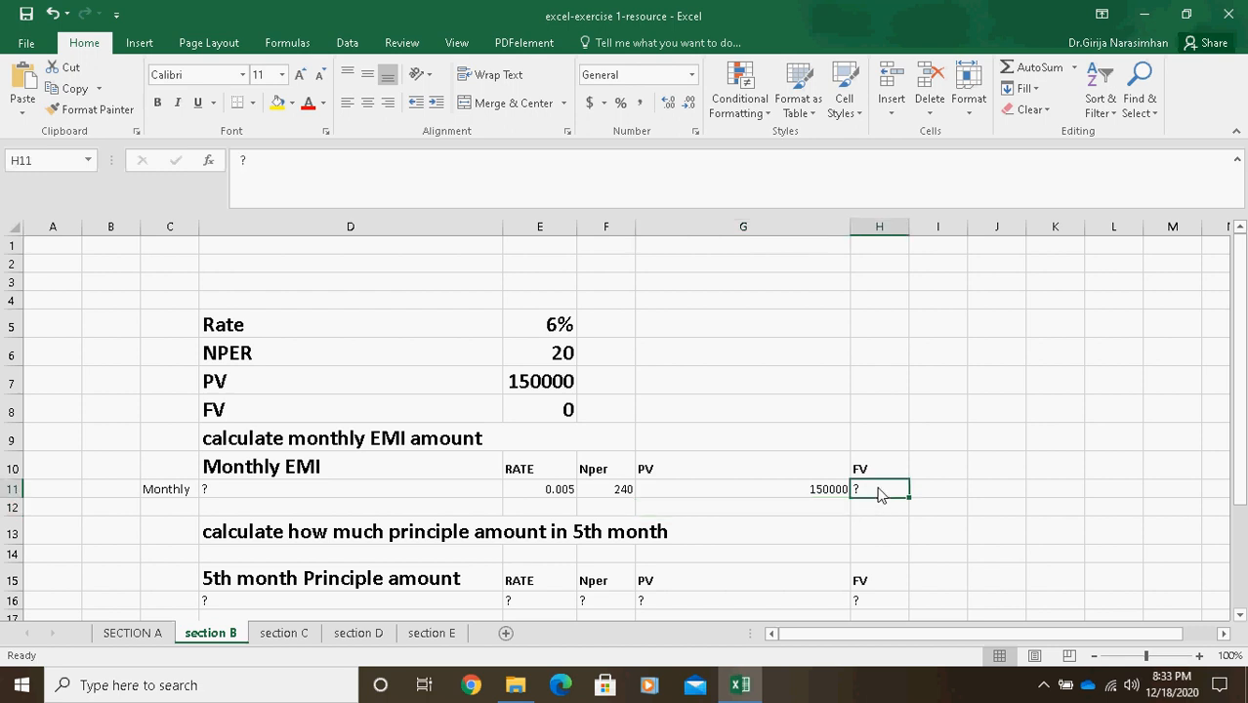
text(0)
click(1020, 440)
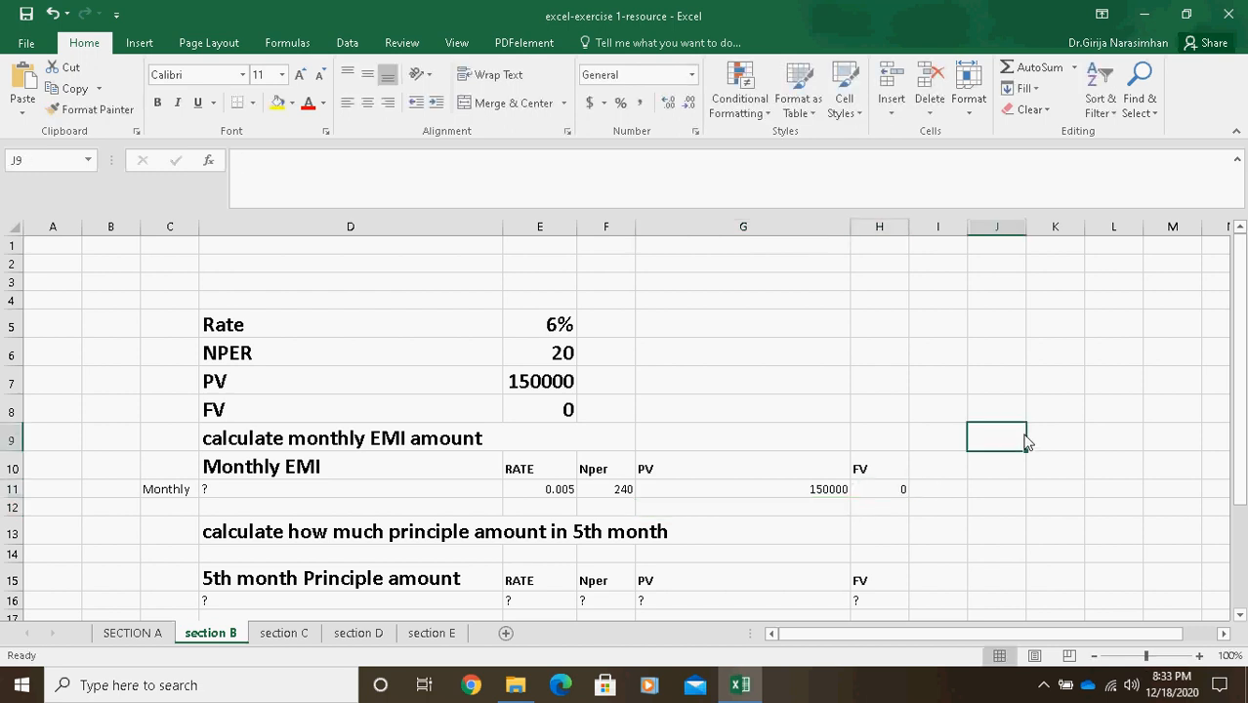
Step: Calculate the monthly EMI in cell D11 with the formula =PMT(E11,F11,G11,H11), replacing the question mark
click(307, 498)
key(BackSpace)
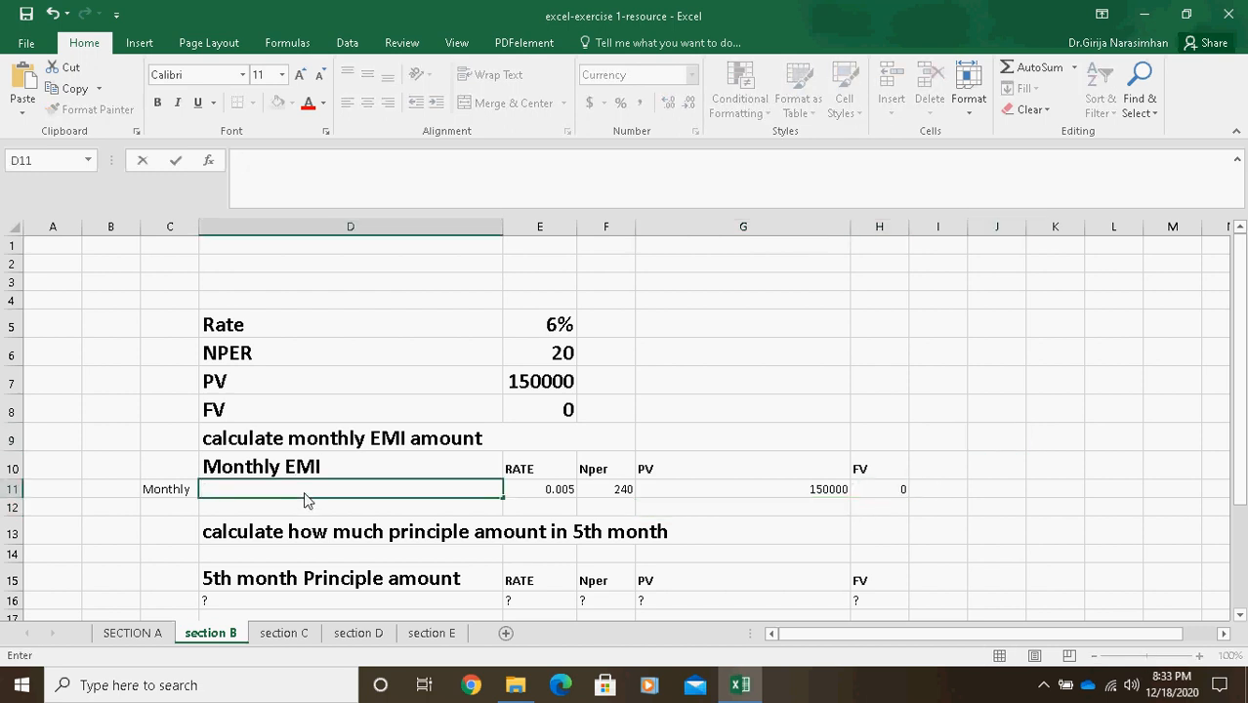
text(=)
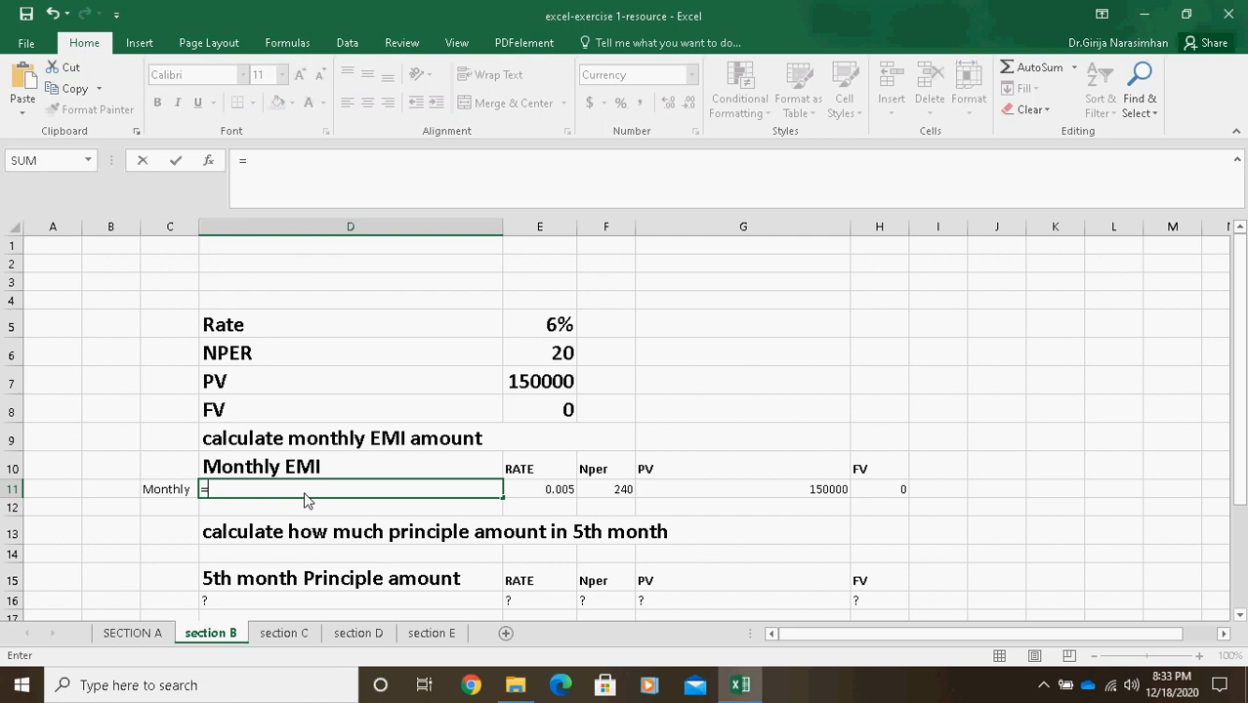
text(PMT)
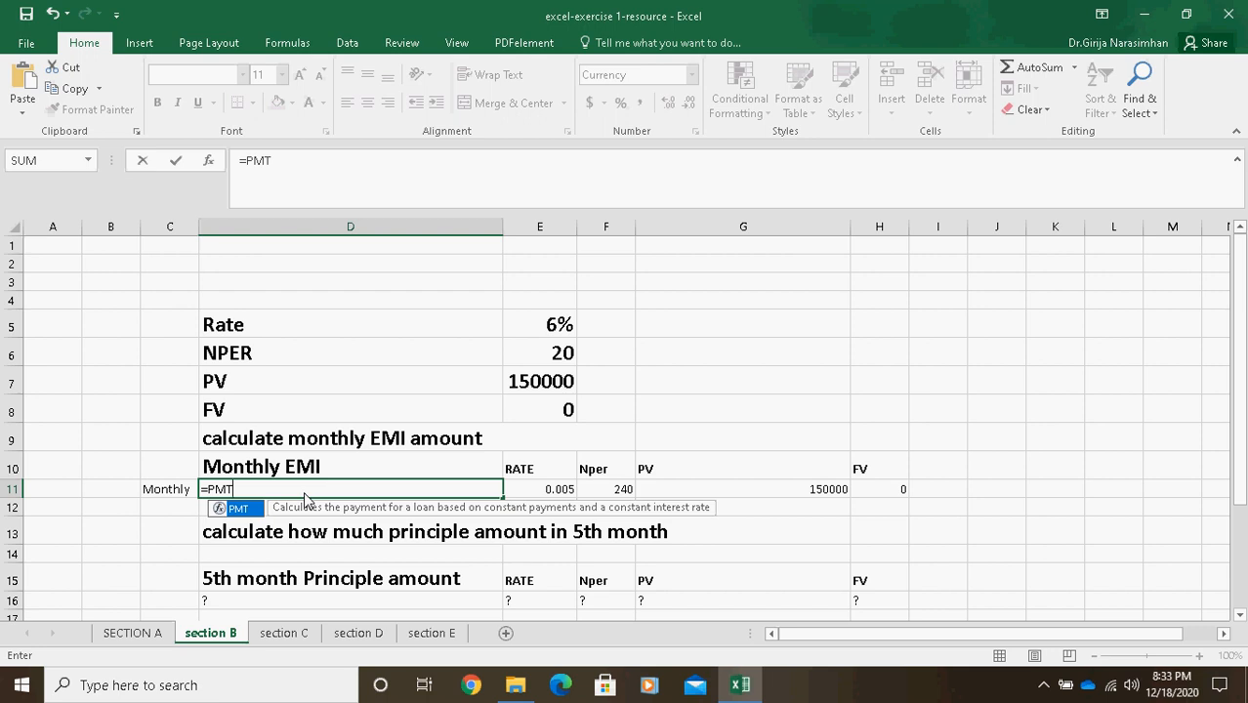
text(()
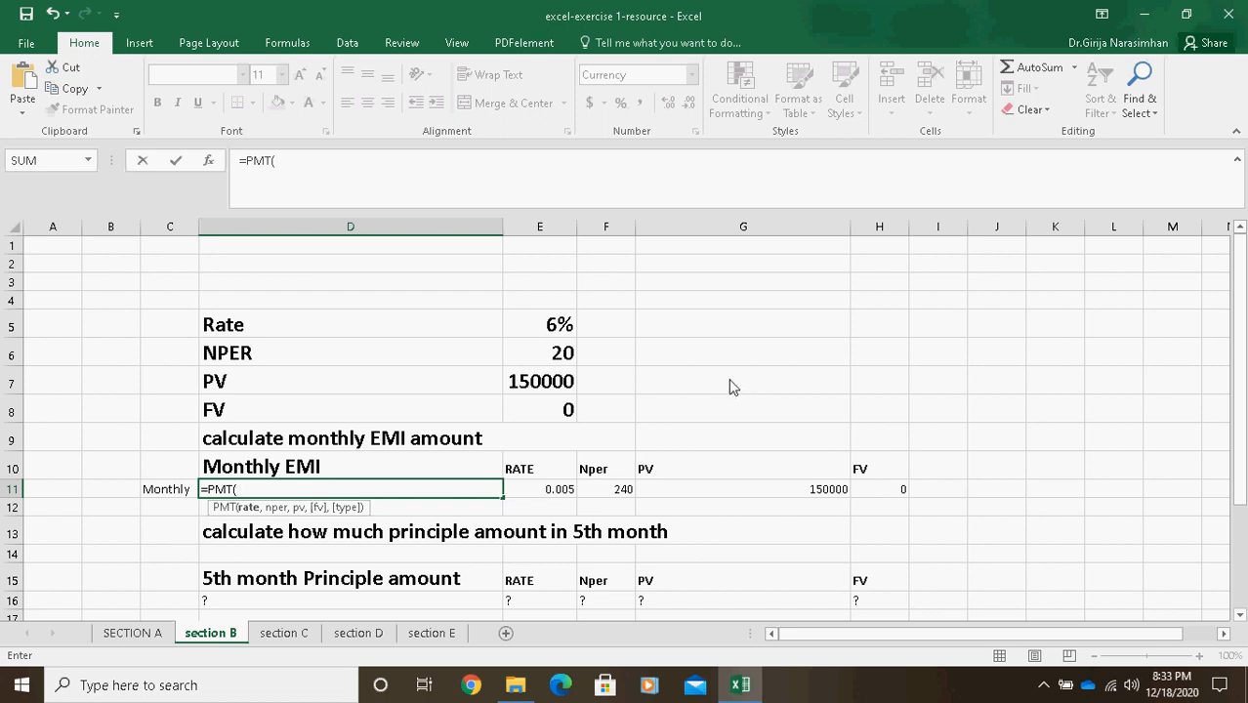
click(555, 493)
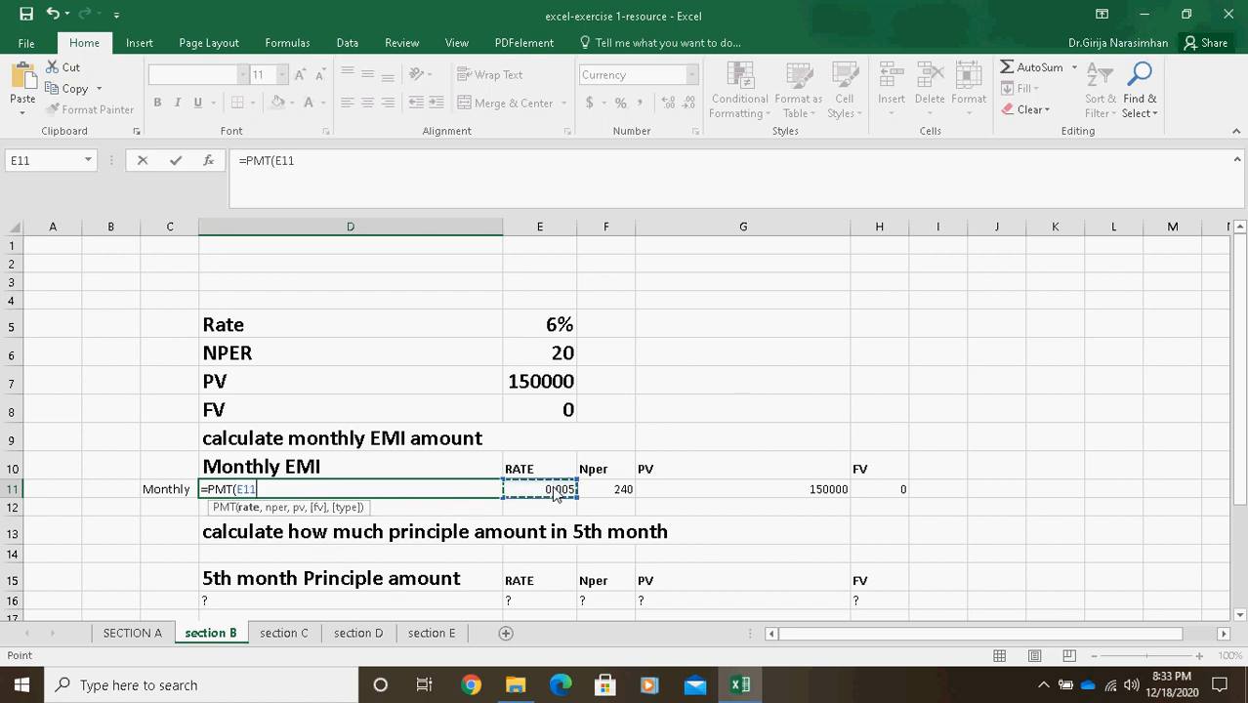
click(377, 180)
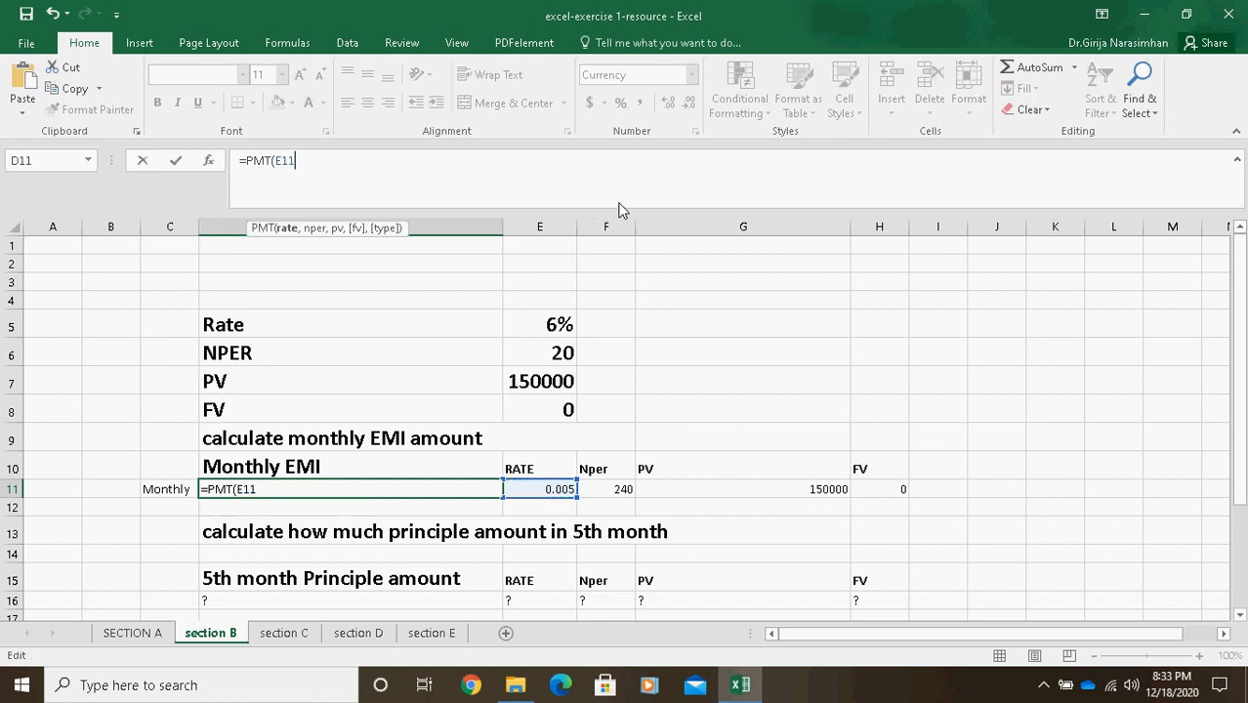
text(,)
click(626, 493)
text(,)
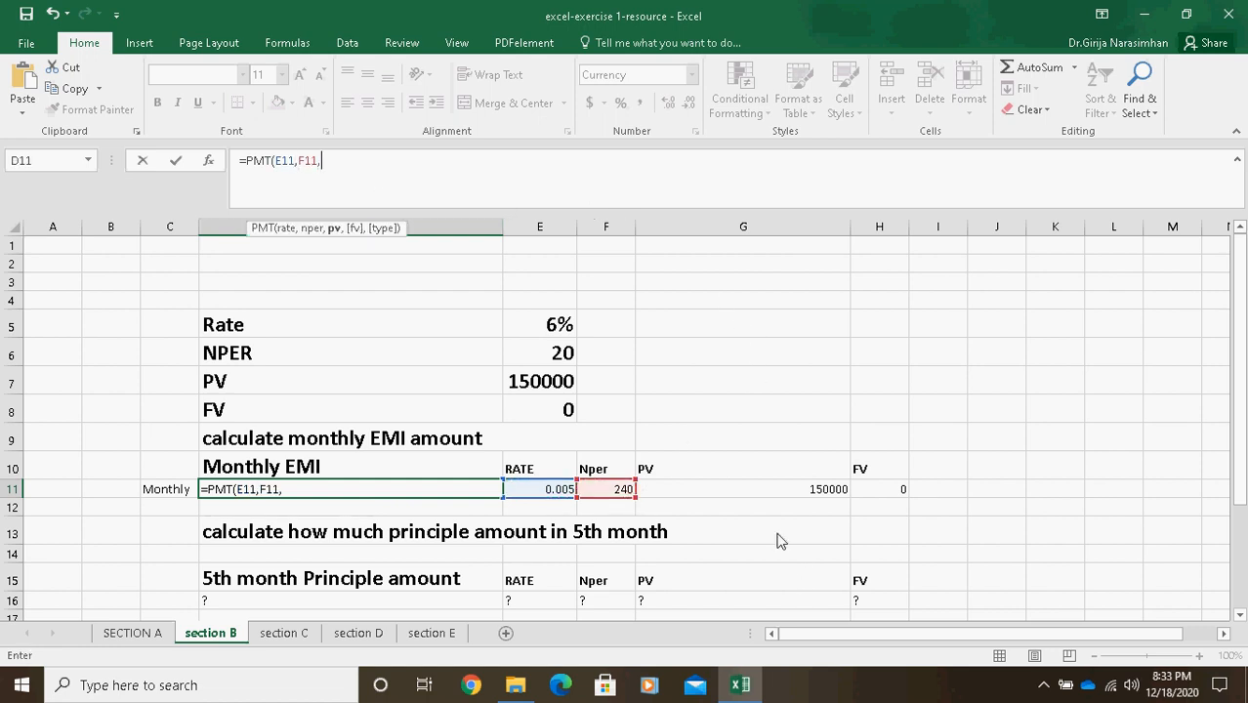
click(696, 488)
text(,)
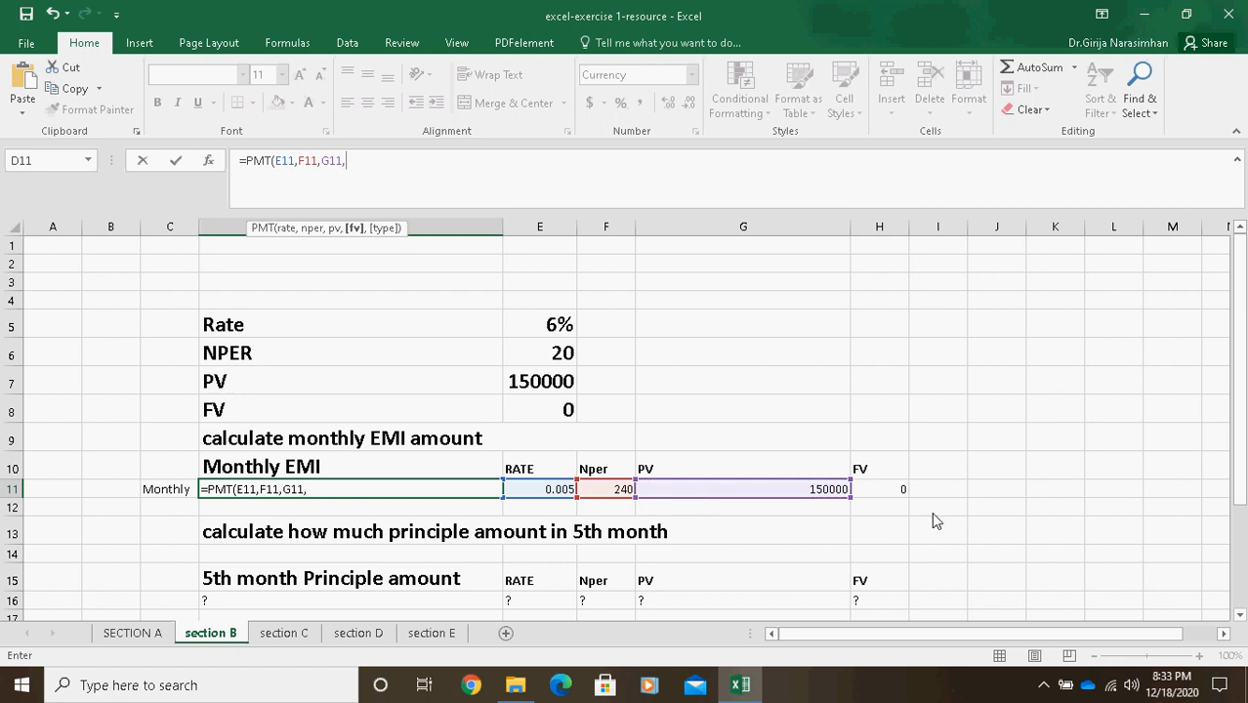
click(896, 490)
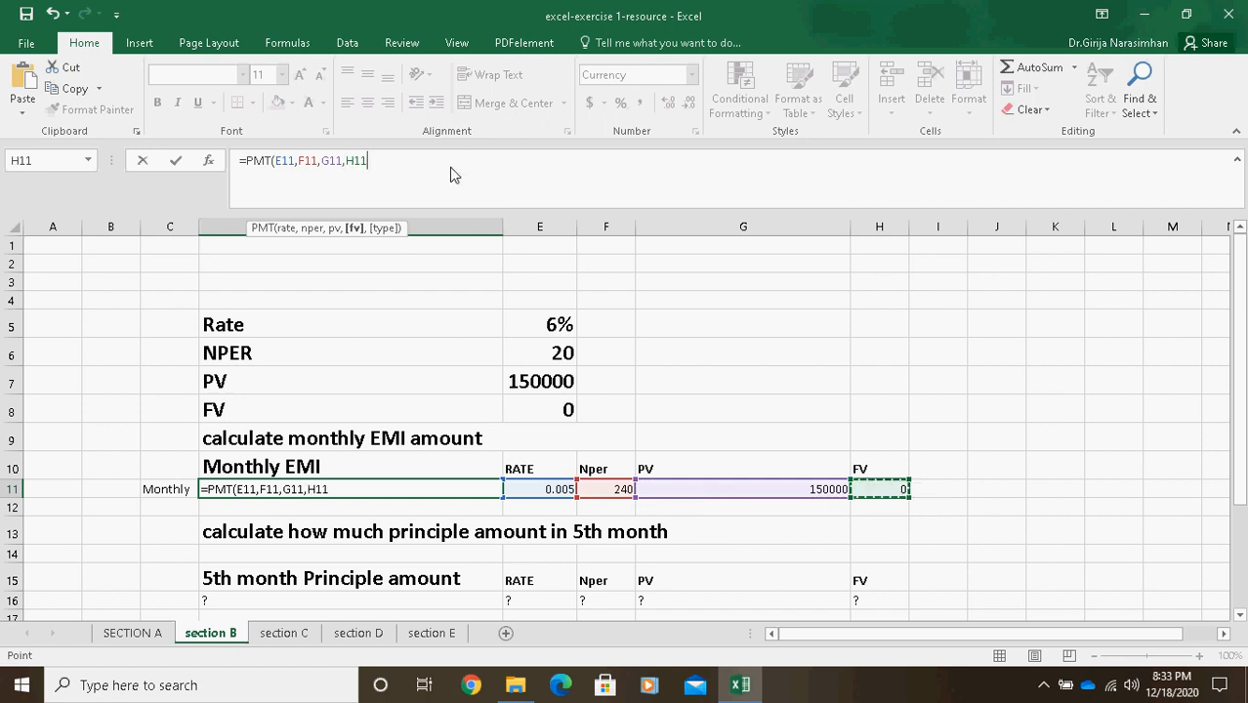
text())
key(Return)
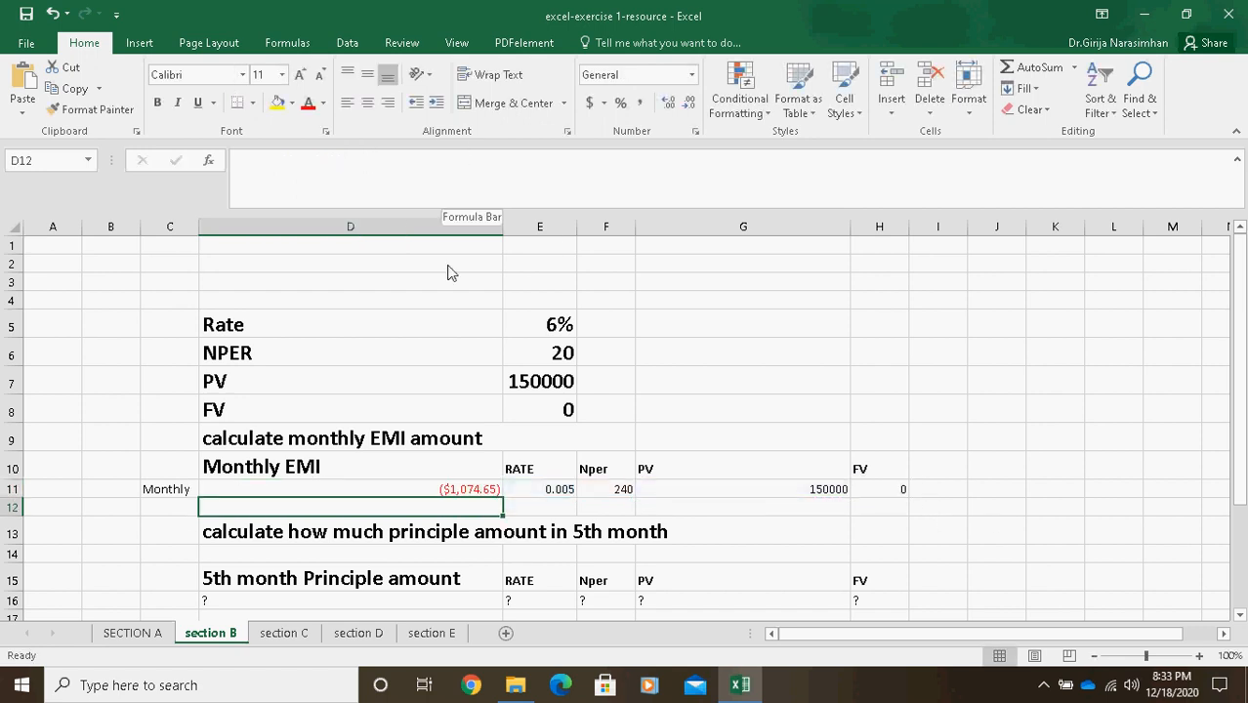
click(409, 490)
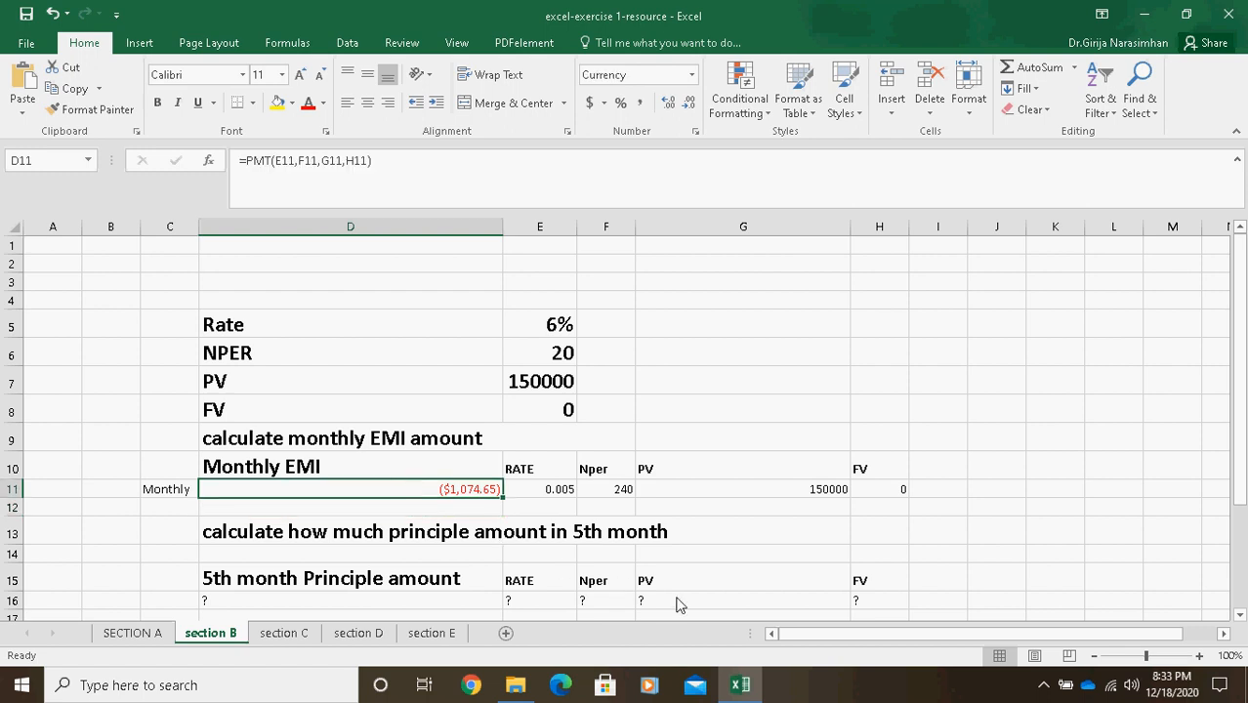
Step: Label the row below Monthly by entering "Quartely" in cell C12
click(490, 508)
key(Left)
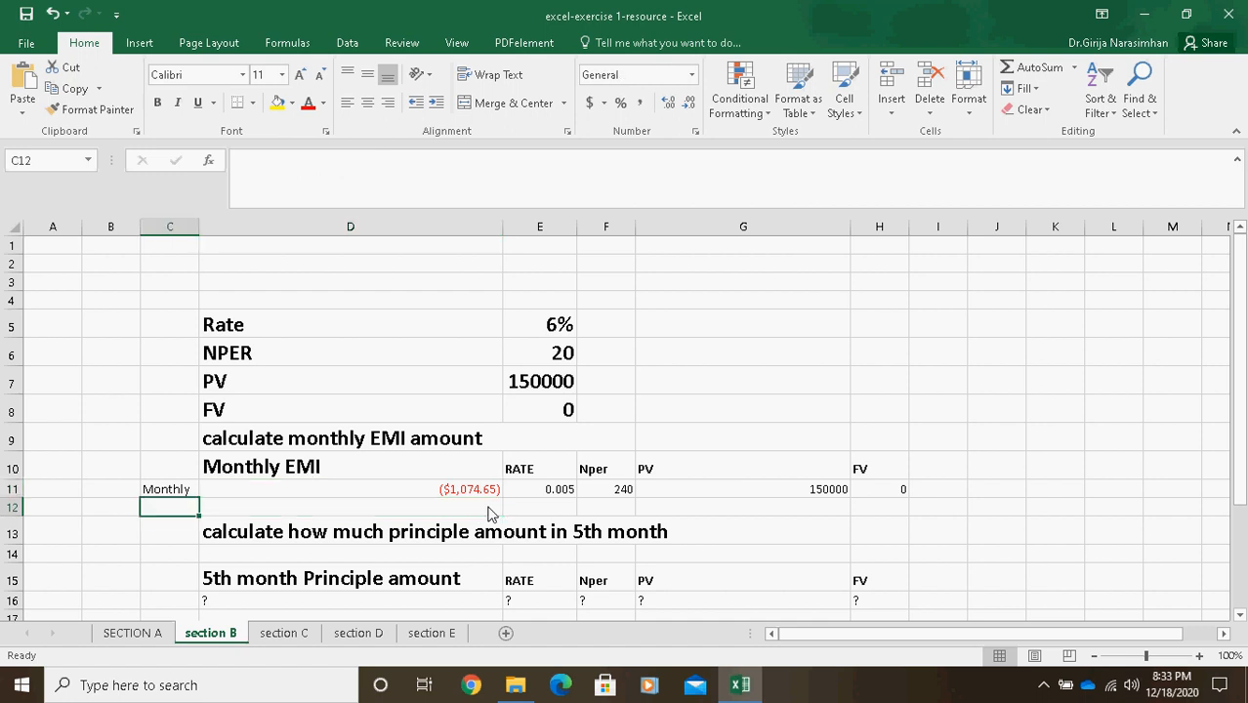
text(Quar)
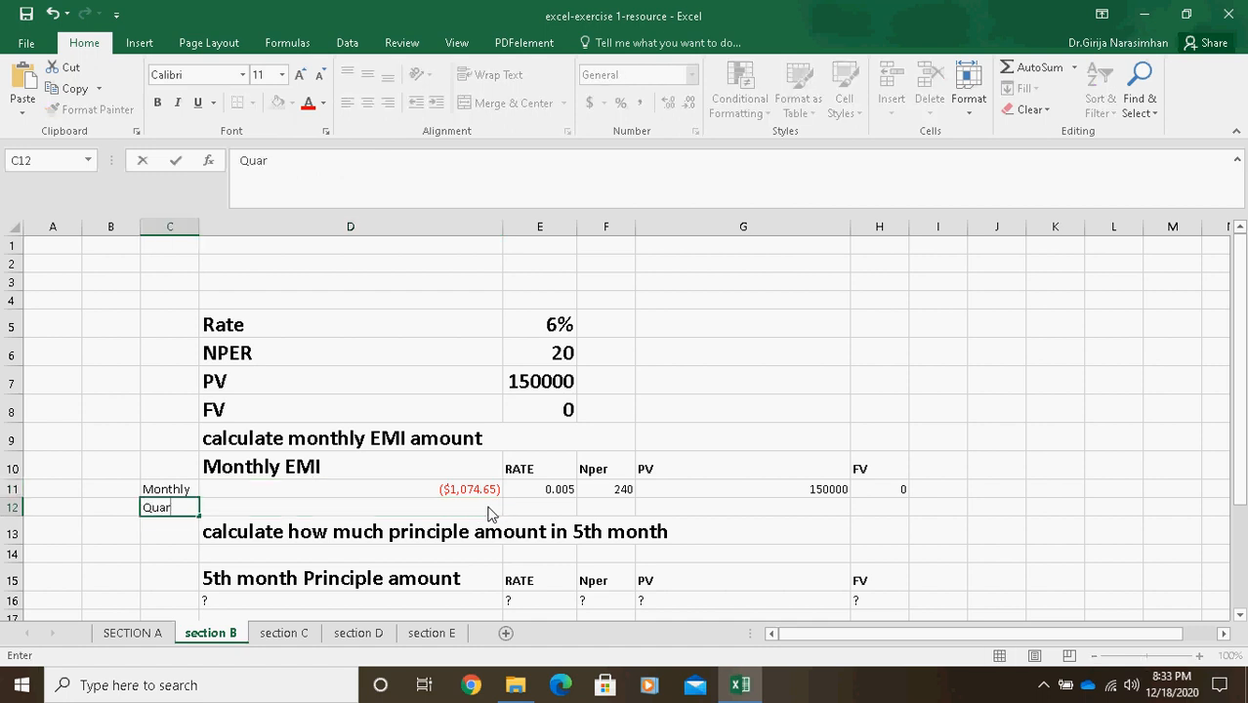
text(tely)
key(Return)
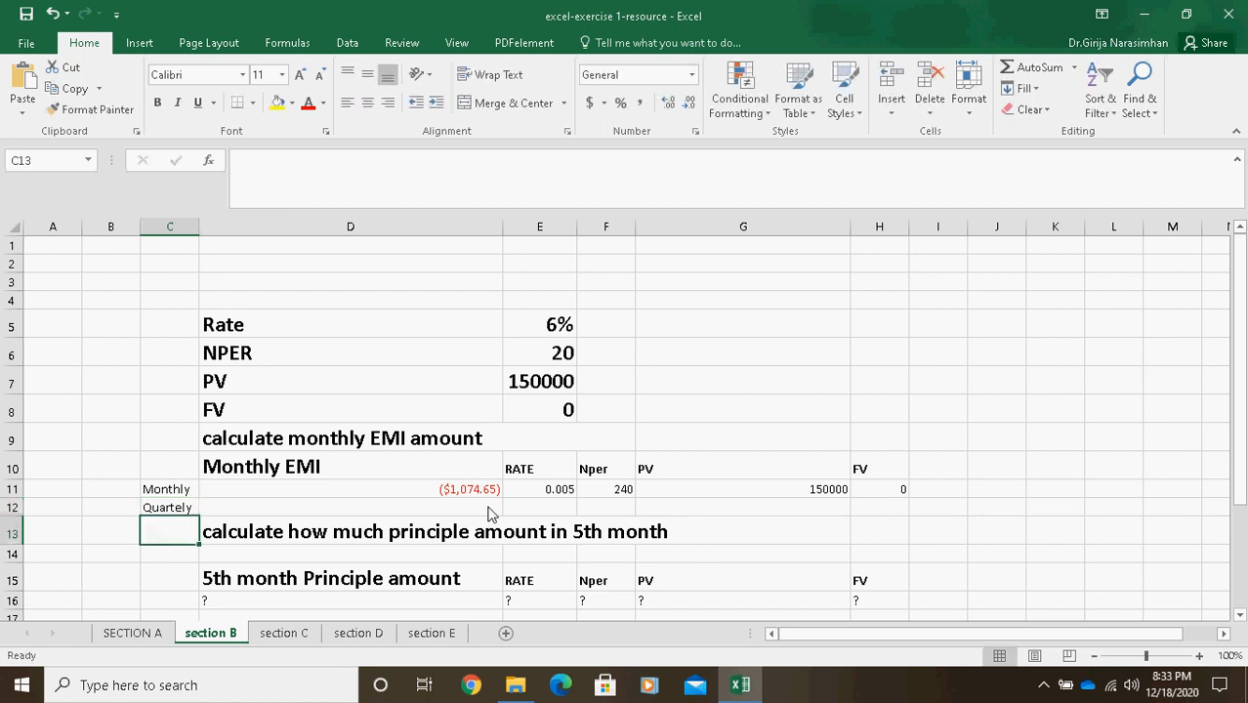
Step: Enter the quarterly rate as =6%/4 in cell E12 under RATE
key(Up)
key(Right)
key(Right)
text(=)
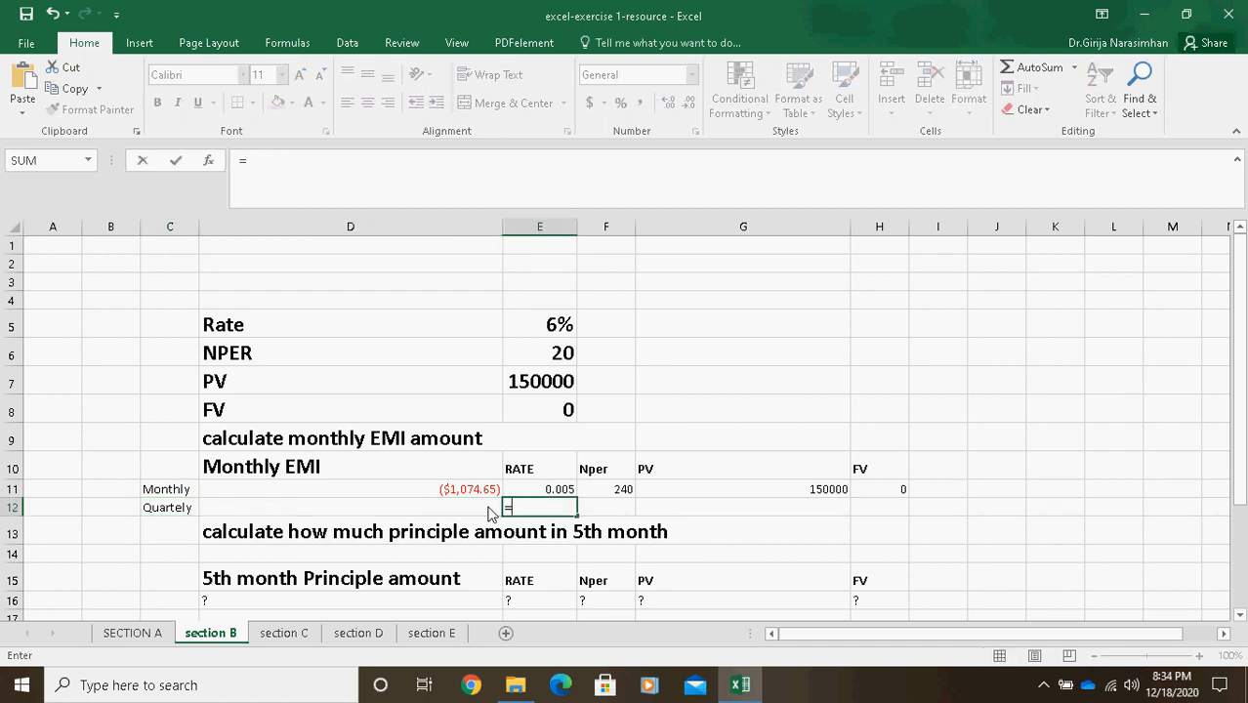
text(6%/4)
key(Return)
Step: Enter the number of quarterly periods as =20*4 in cell F12 under Nper
key(Up)
key(Right)
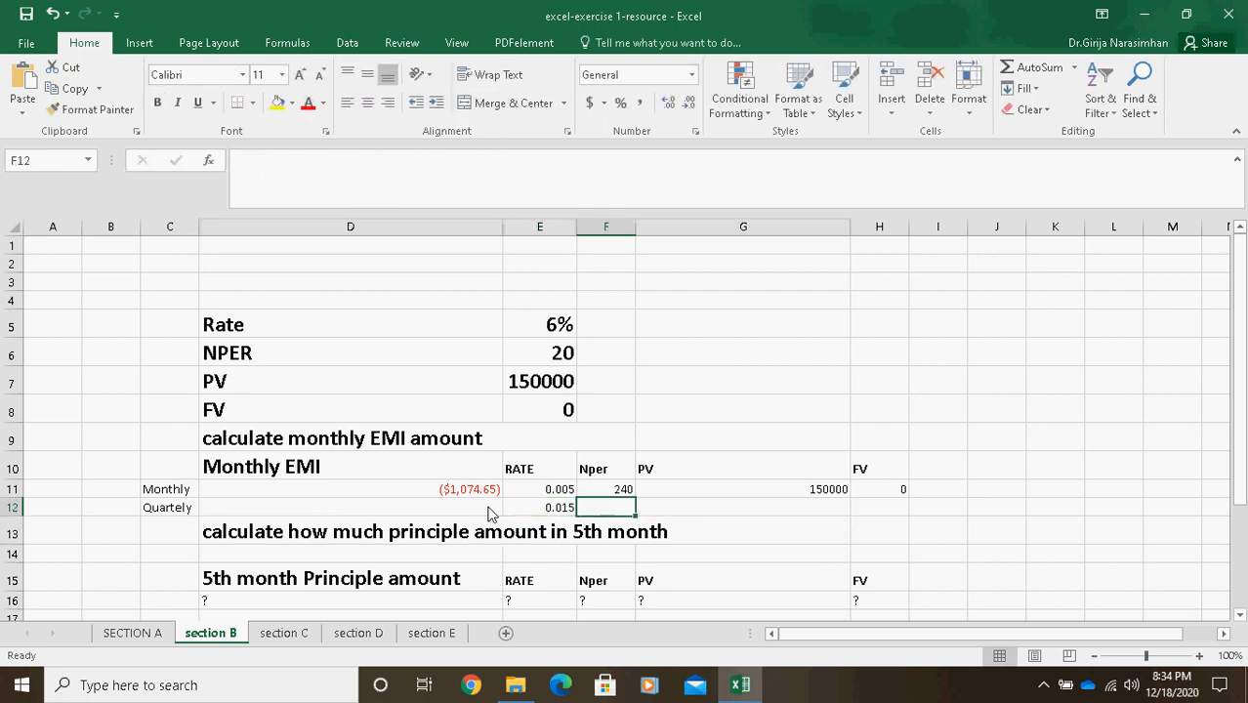
text(=)
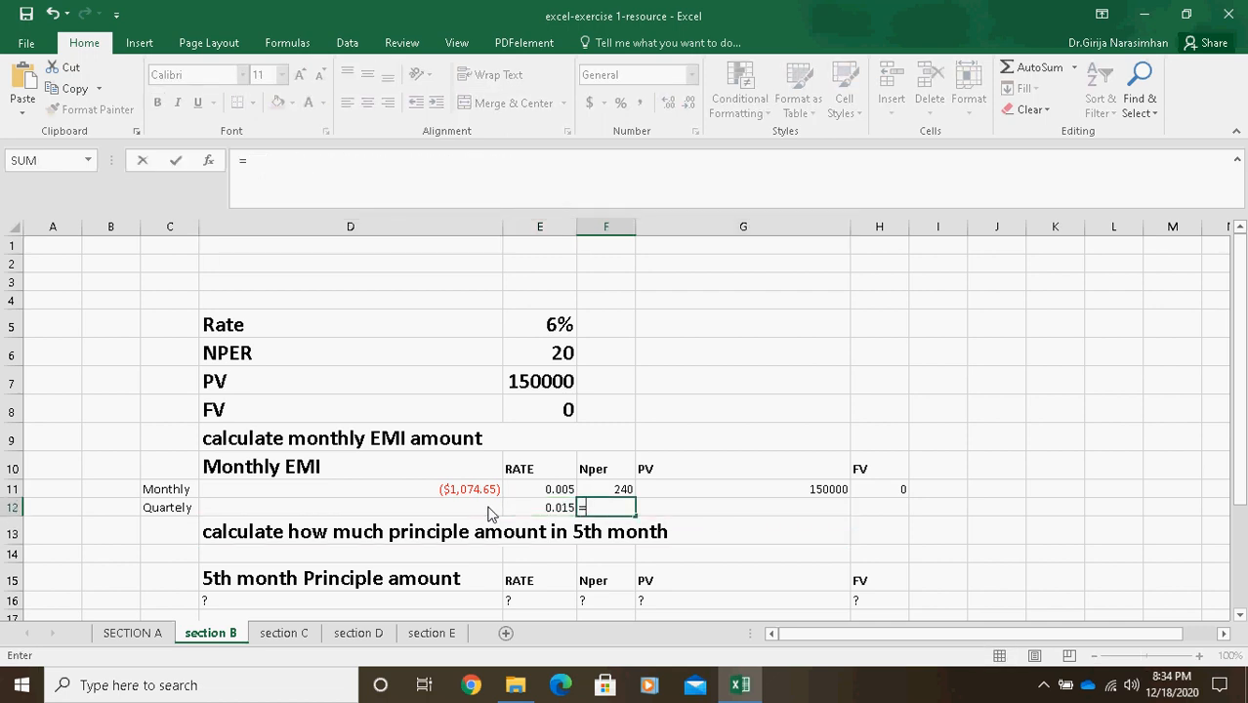
text(20*4)
key(Return)
Step: Fill in the quarterly row's PV as 150000 in cell G12
key(Up)
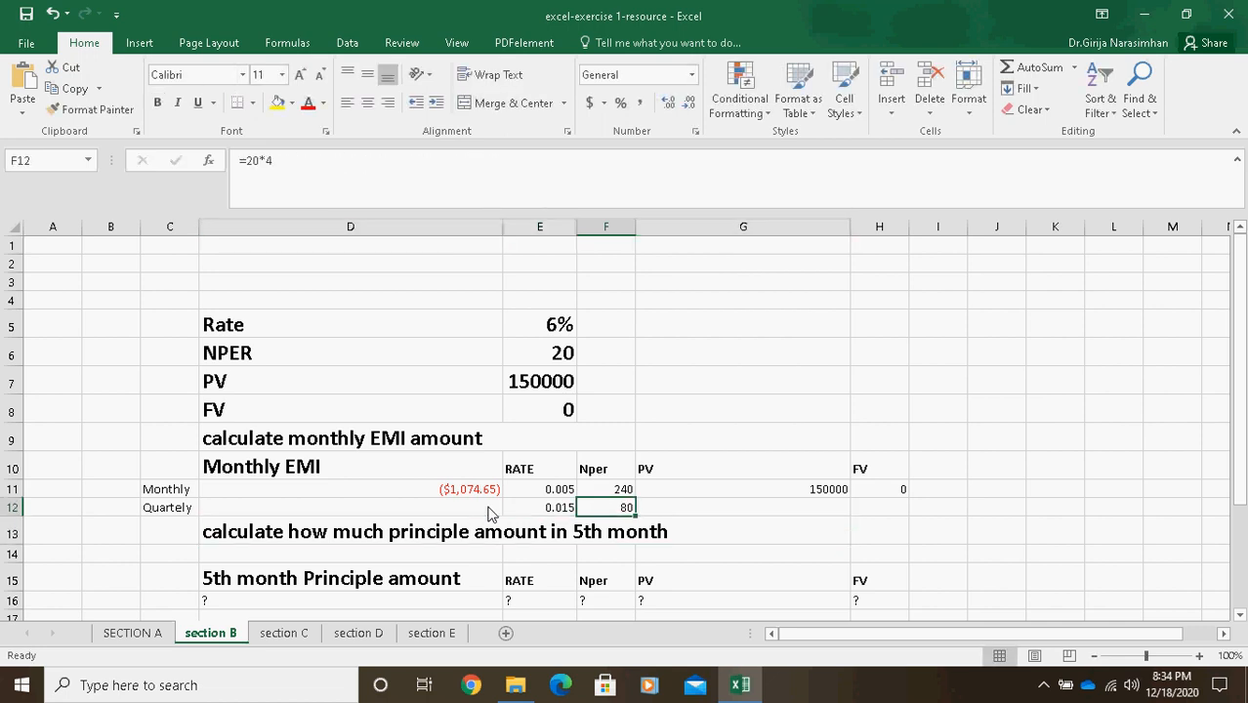
key(Right)
text(150000)
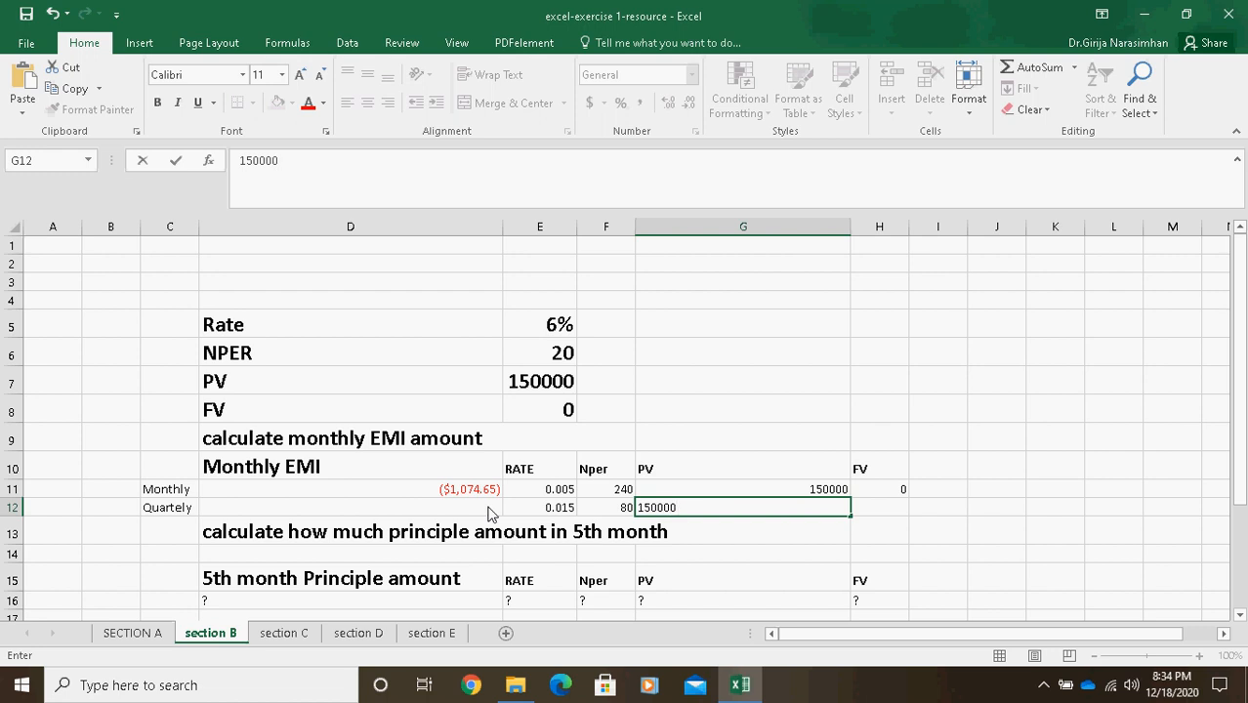
key(Return)
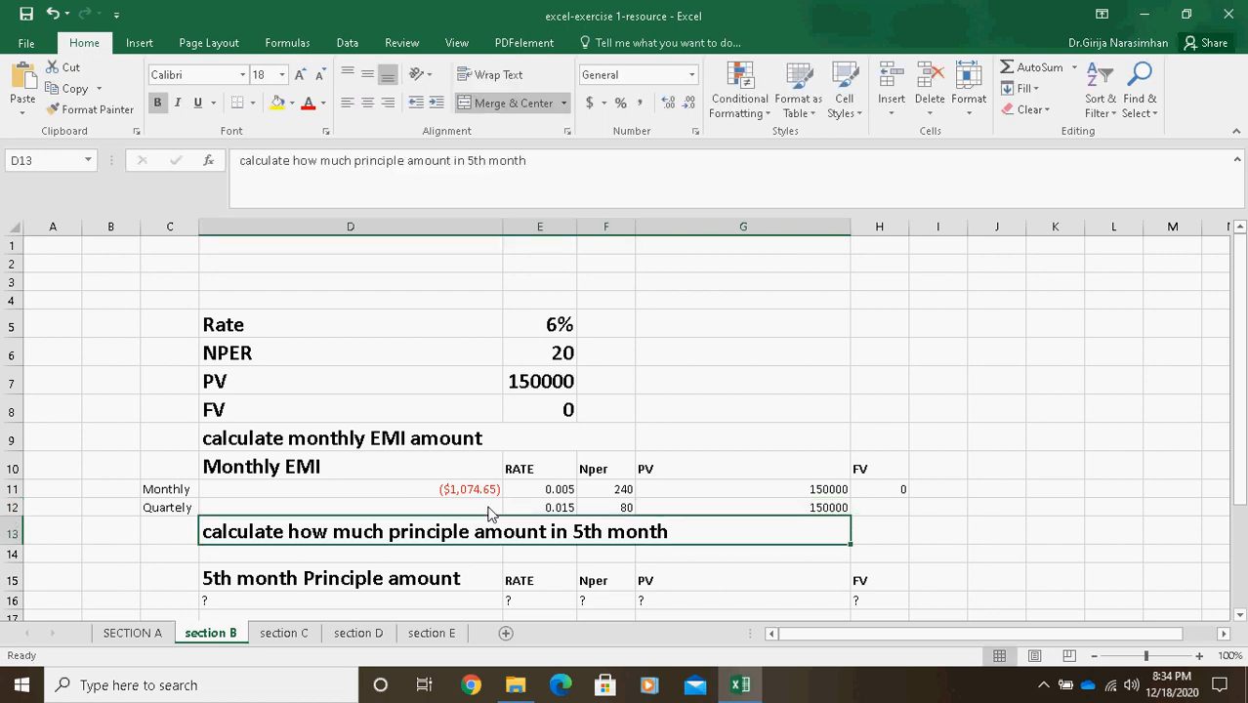
Step: Calculate the quarterly EMI in cell D12 with the formula =PMT(E12,F12,G12,H11), reusing the monthly row's FV
click(481, 514)
text(=pmt()
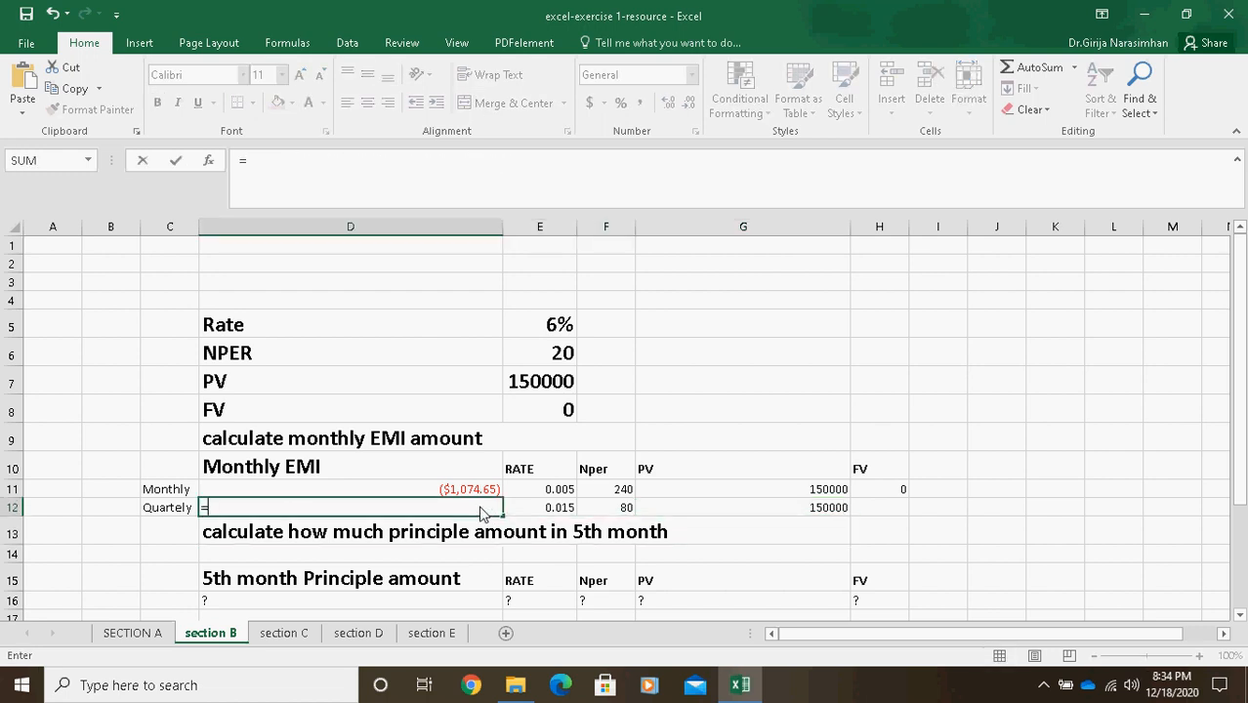
click(575, 508)
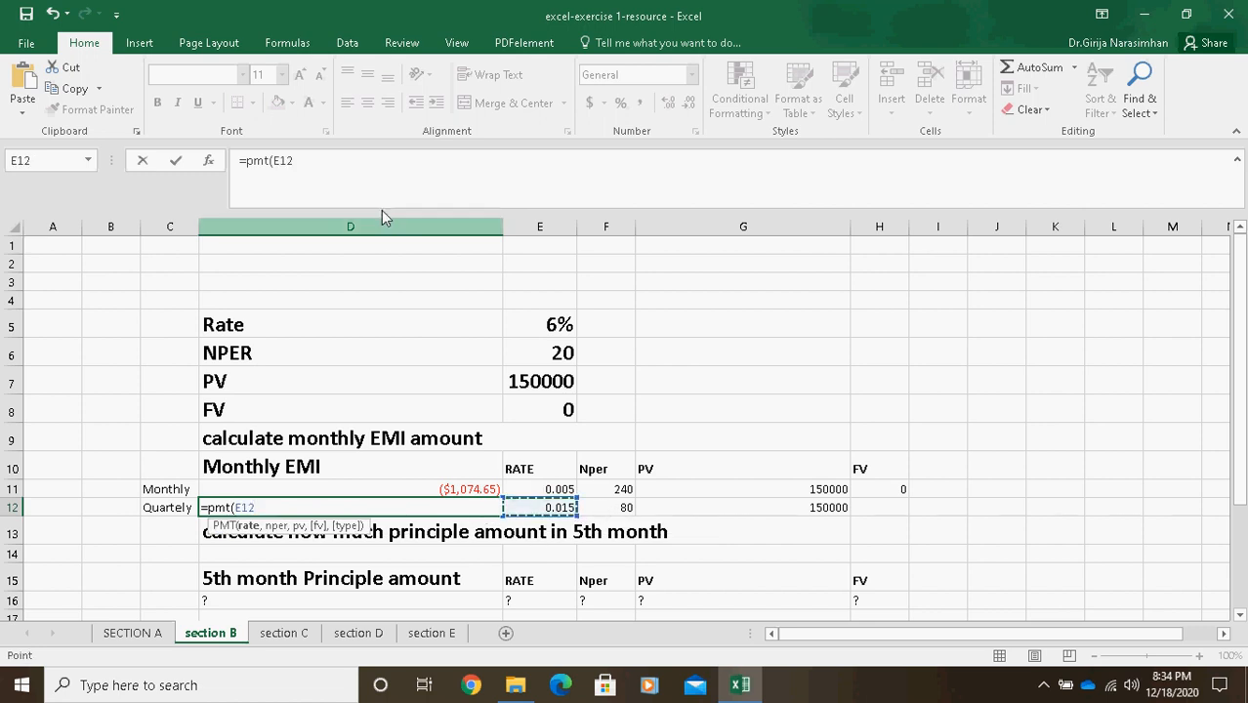
click(344, 171)
text(,)
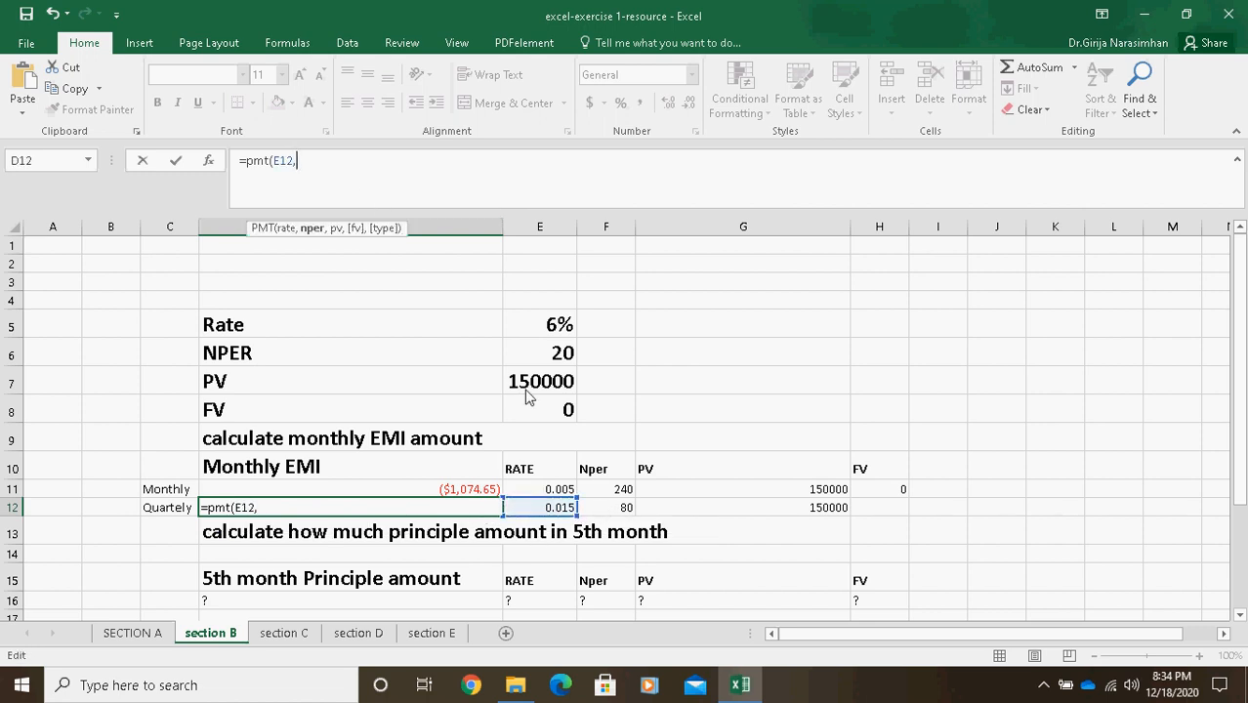
click(618, 508)
text(,)
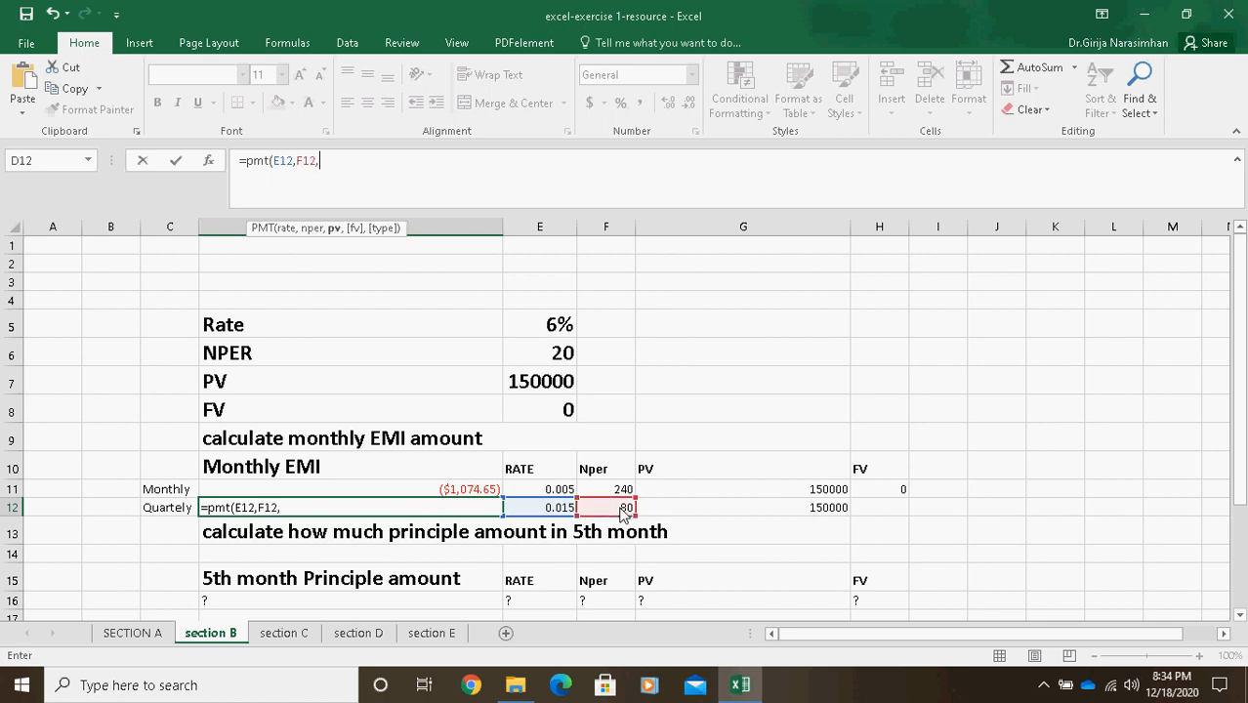
click(773, 513)
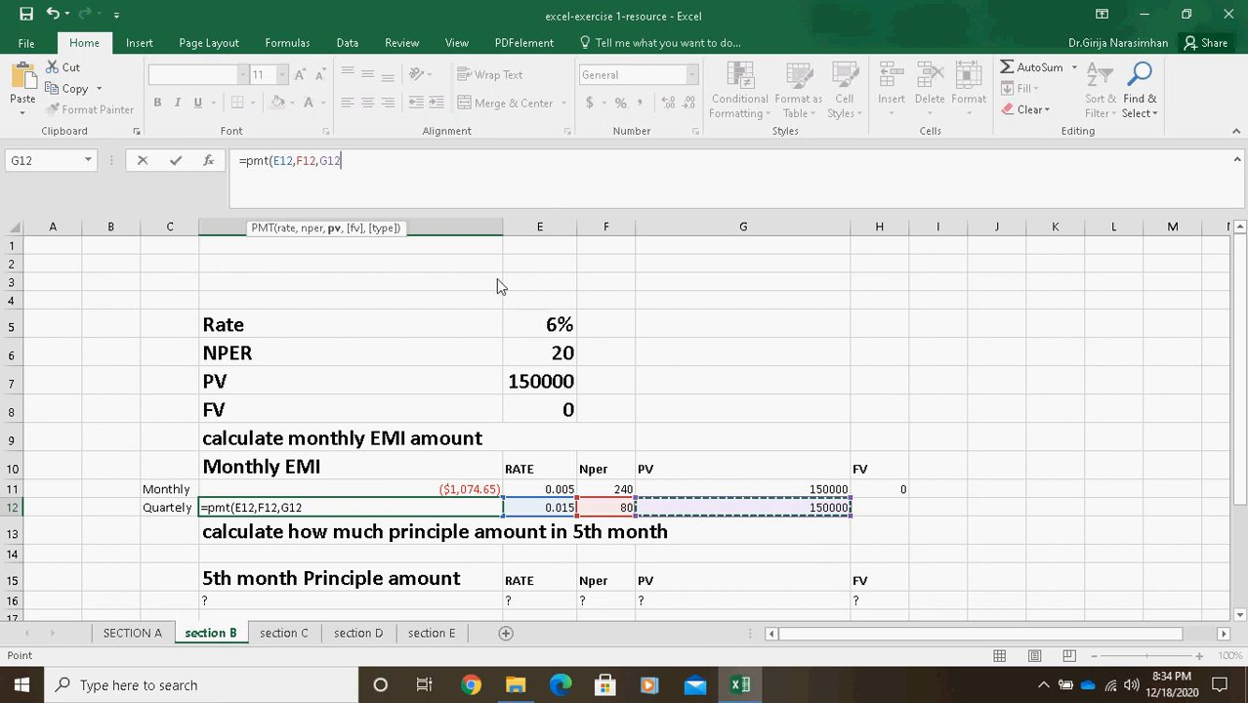
text(,)
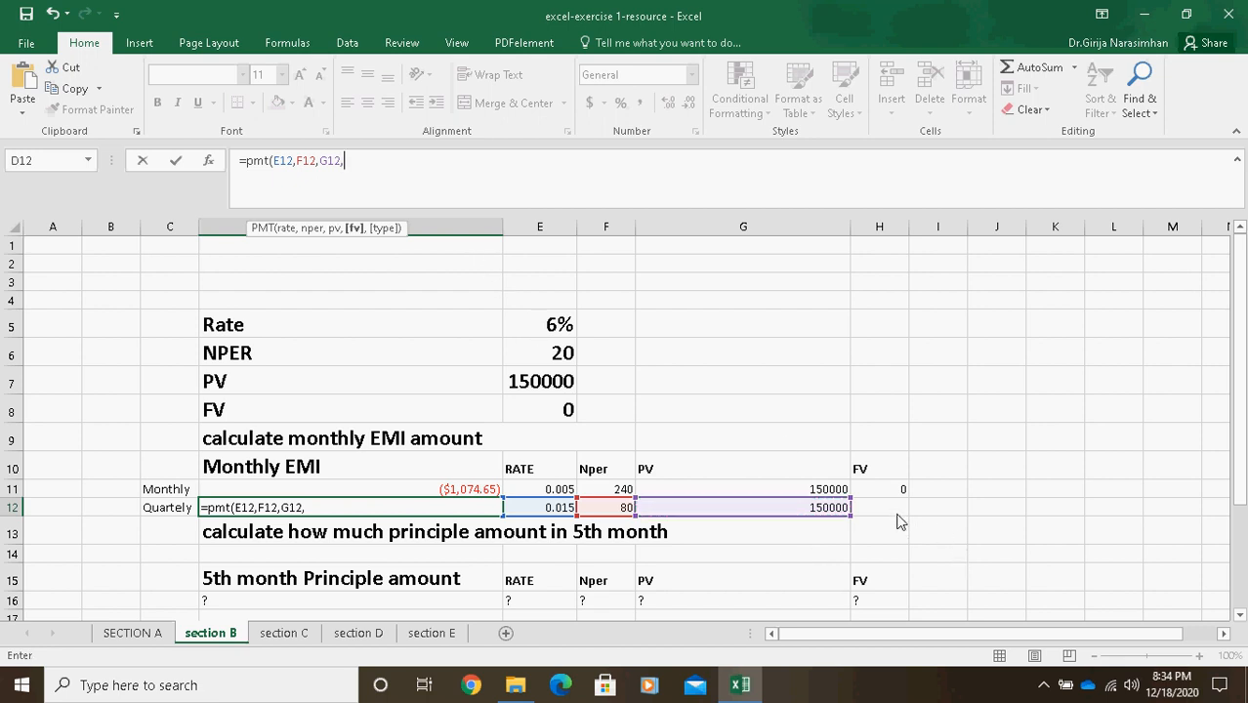
click(894, 495)
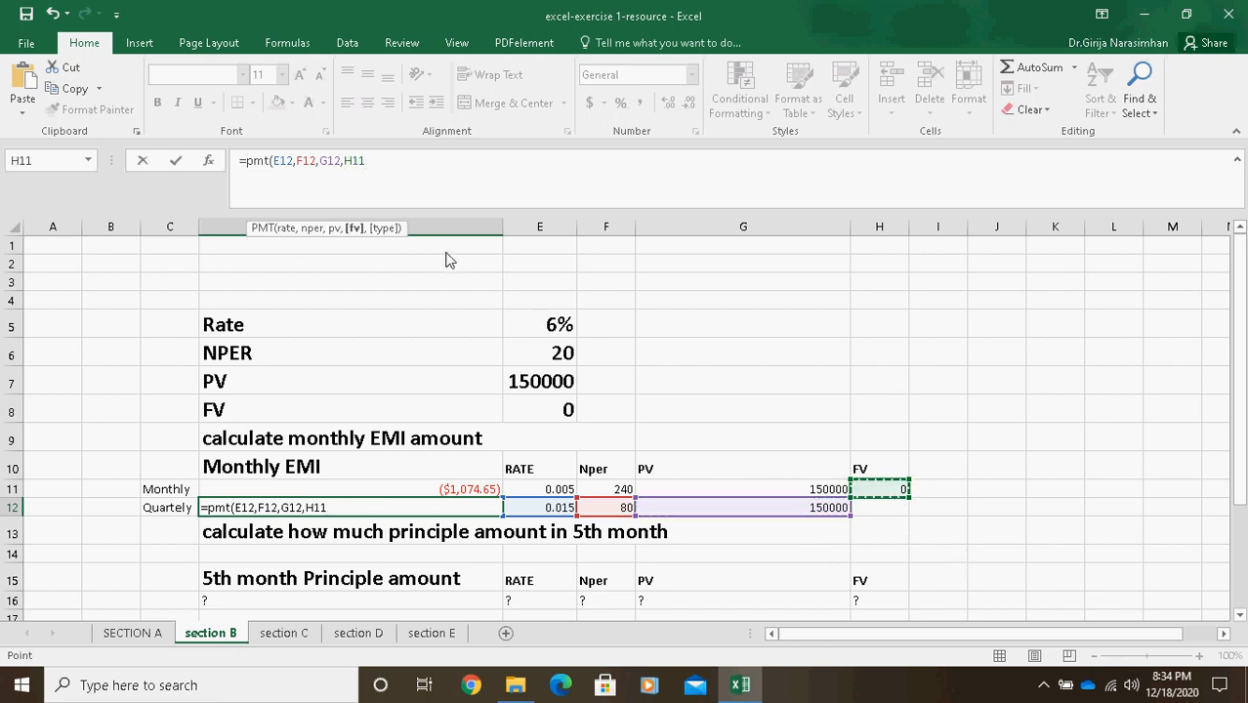
text())
key(Return)
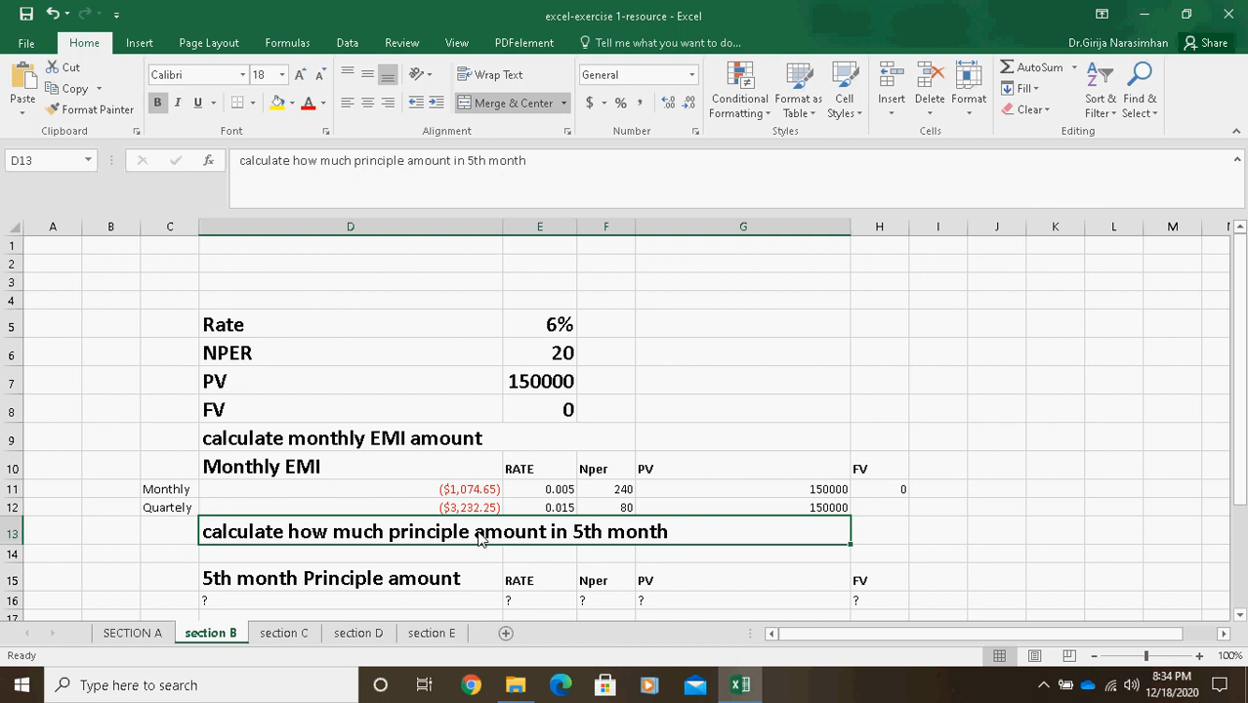
Step: Show the sheet's formulas to review the monthly and quarterly EMI calculations, and switch back to the values
click(451, 558)
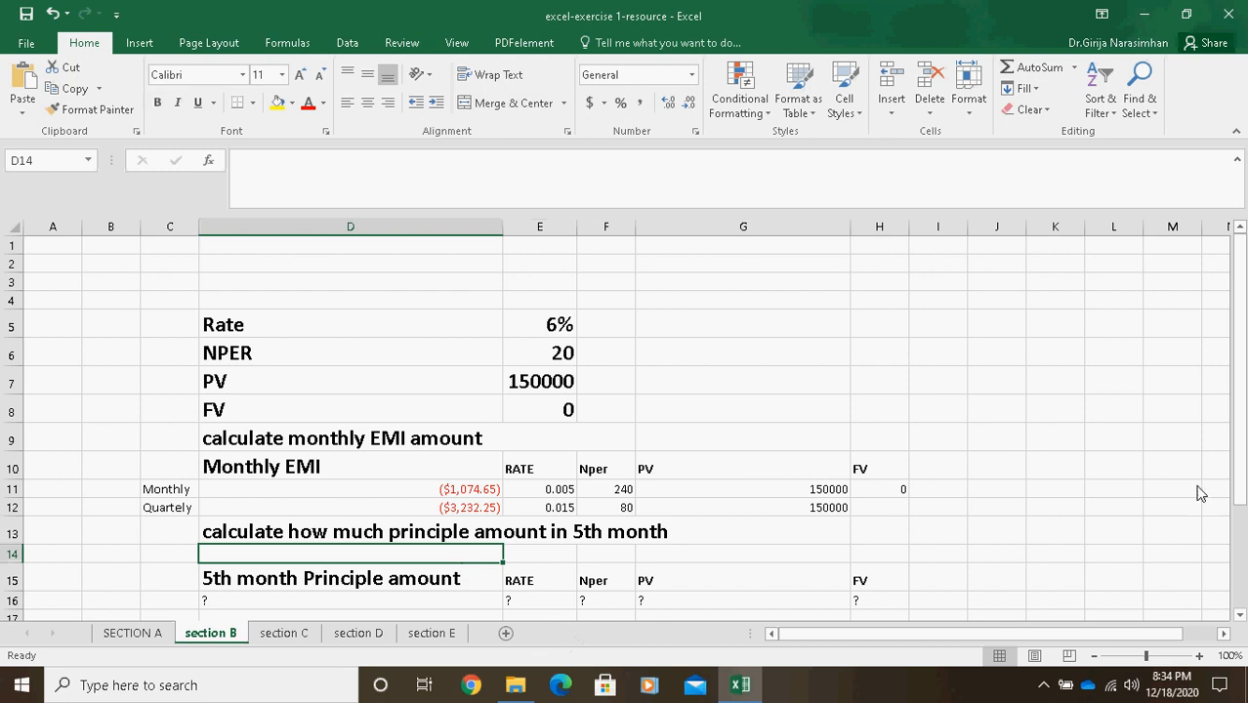
drag(1238, 447, 1242, 555)
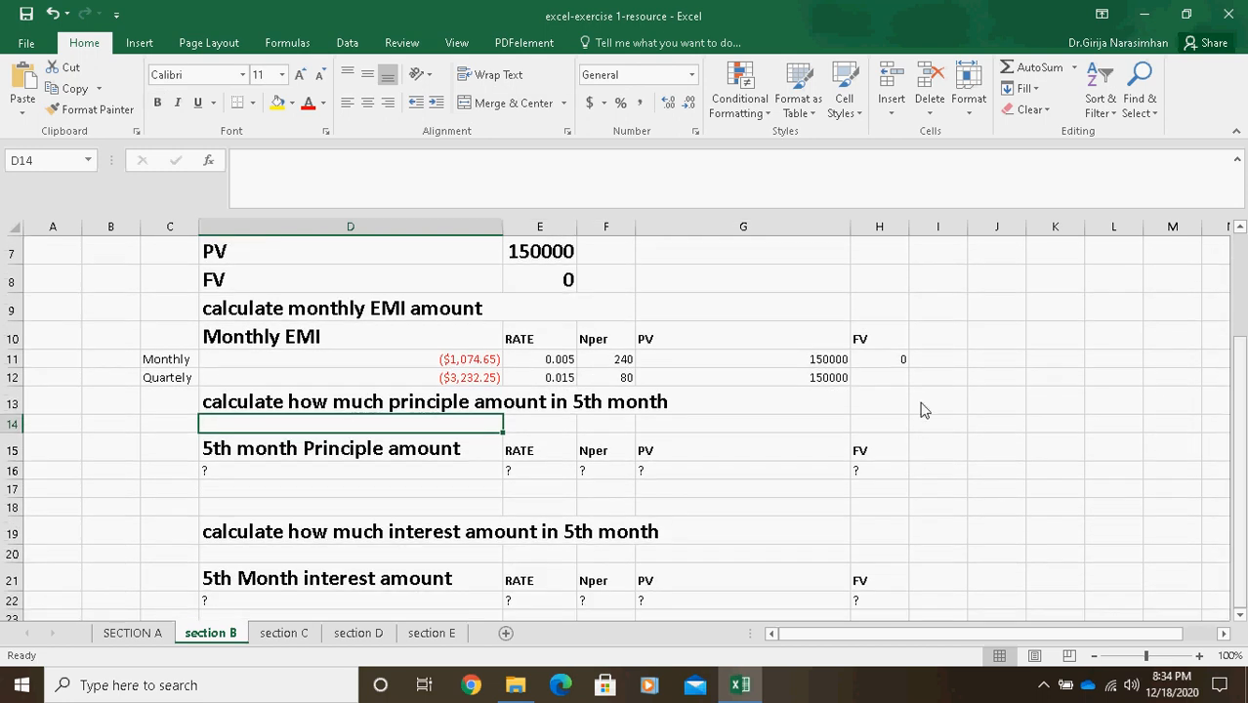
click(993, 360)
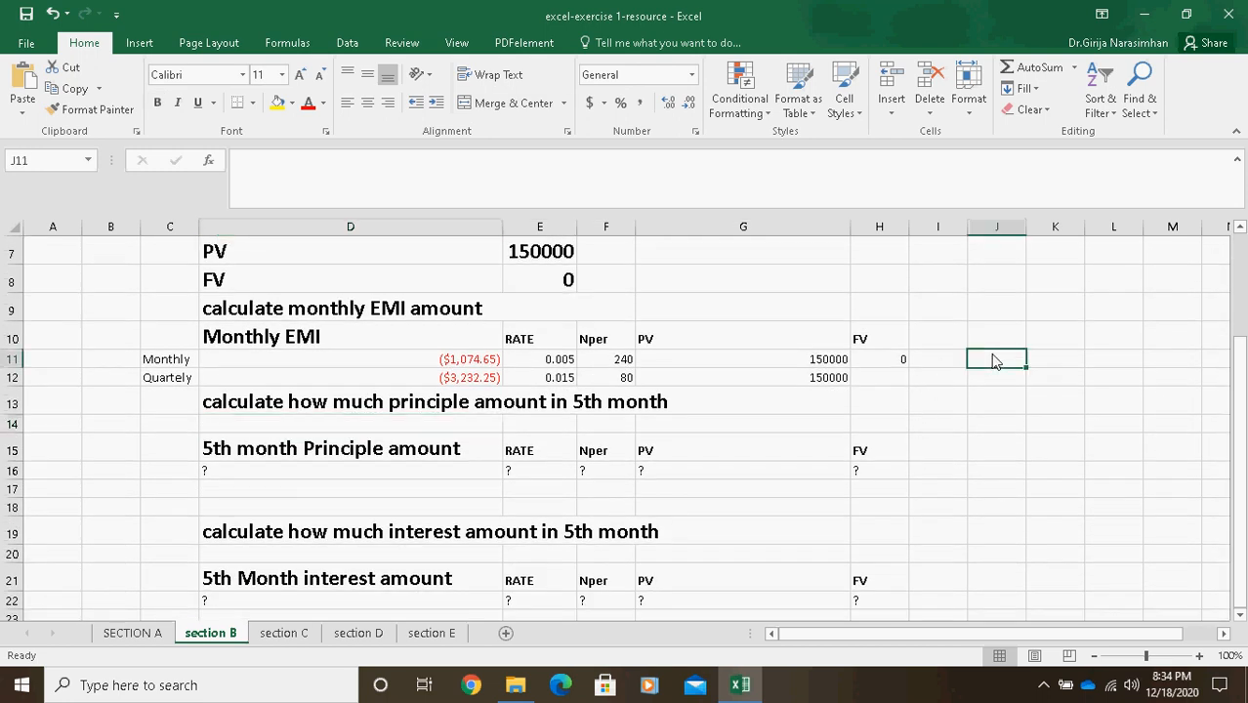
click(498, 361)
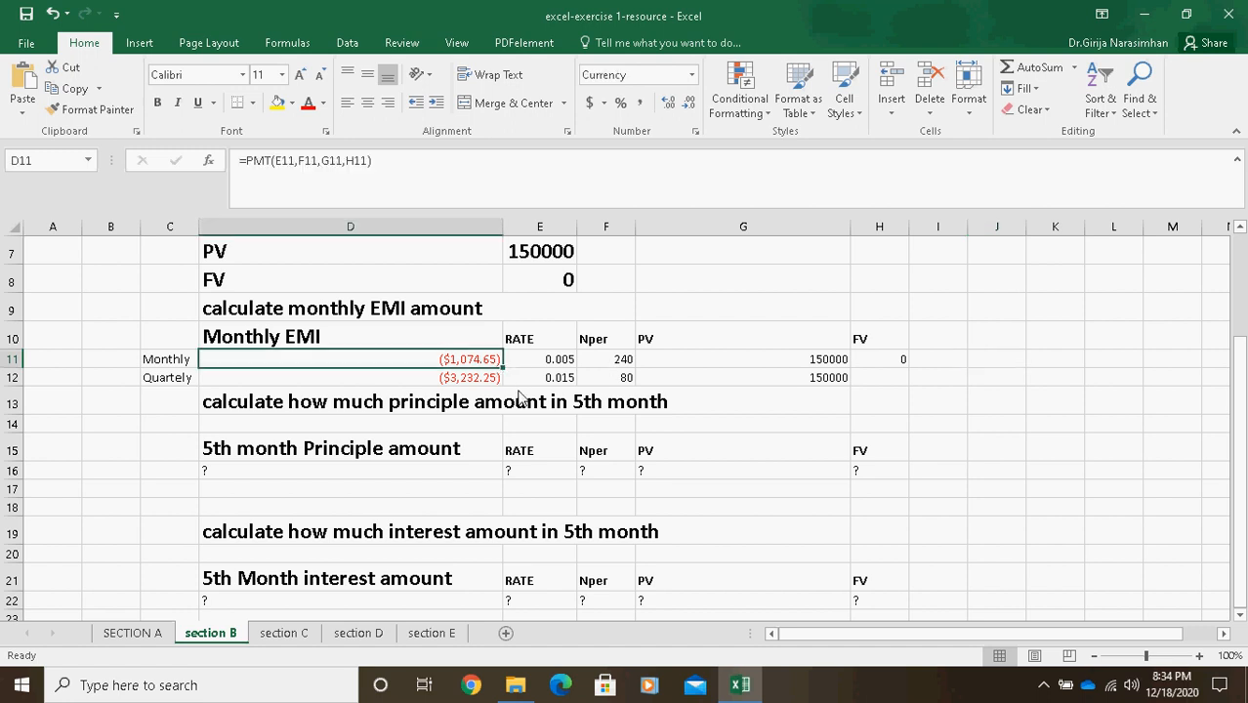
key(ctrl+grave)
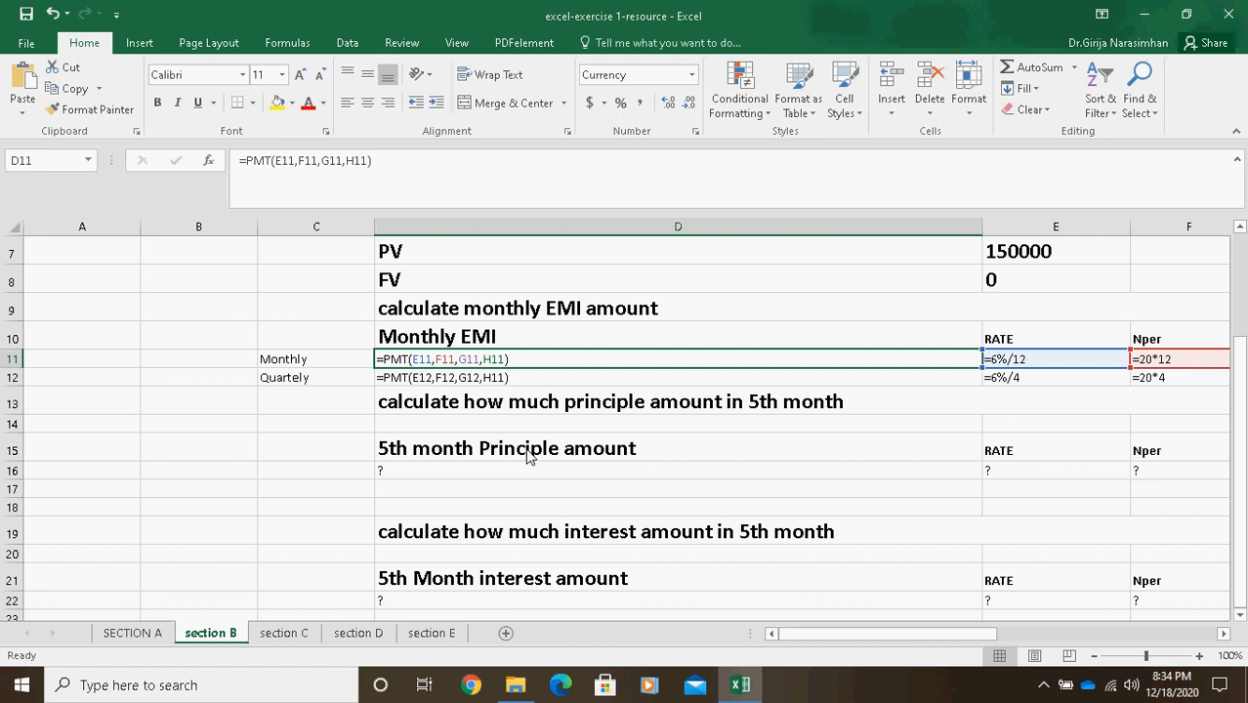
key(ctrl+grave)
click(371, 471)
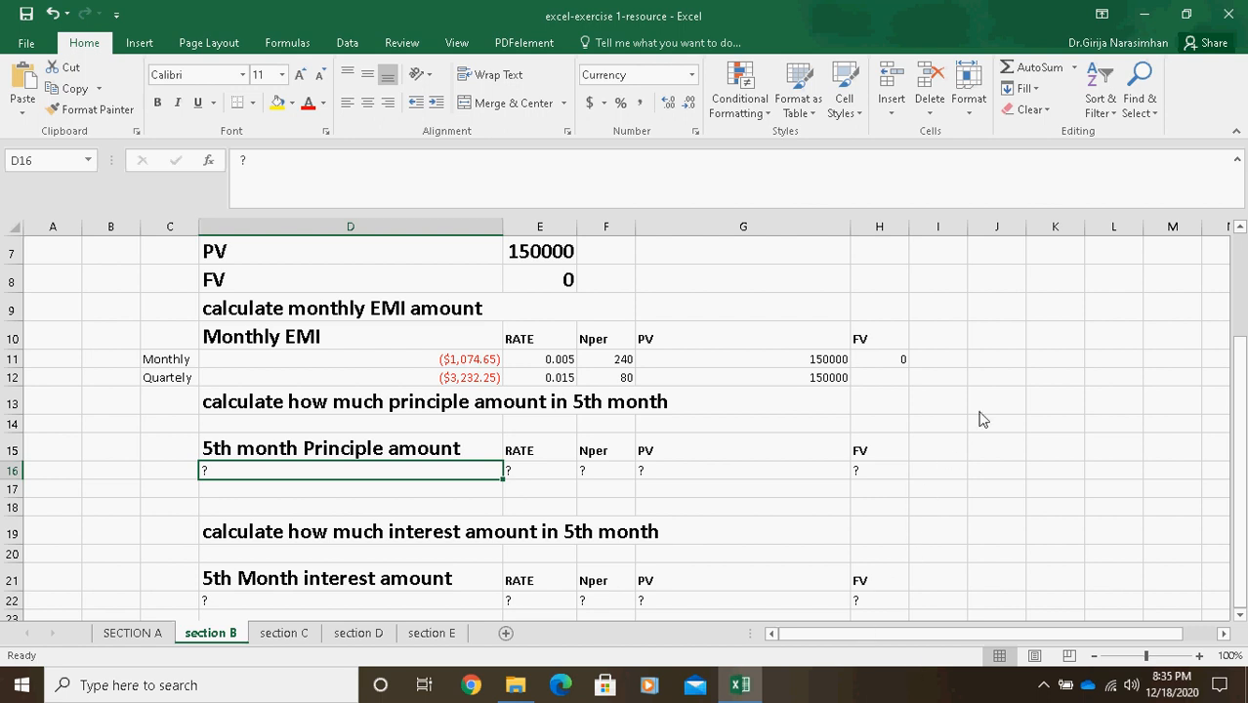
Step: Enter the rounded monthly payment 1074 in cell J9 and head it "emi" in J8
click(1016, 315)
text(1074)
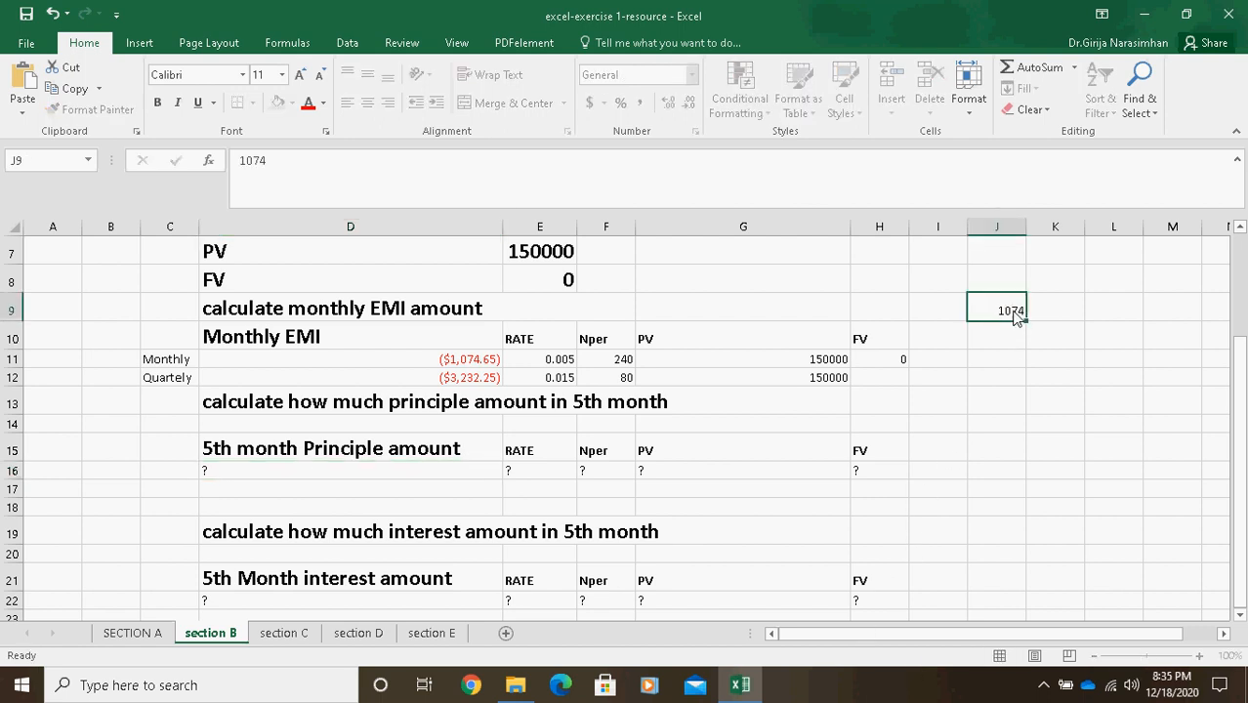
key(Up)
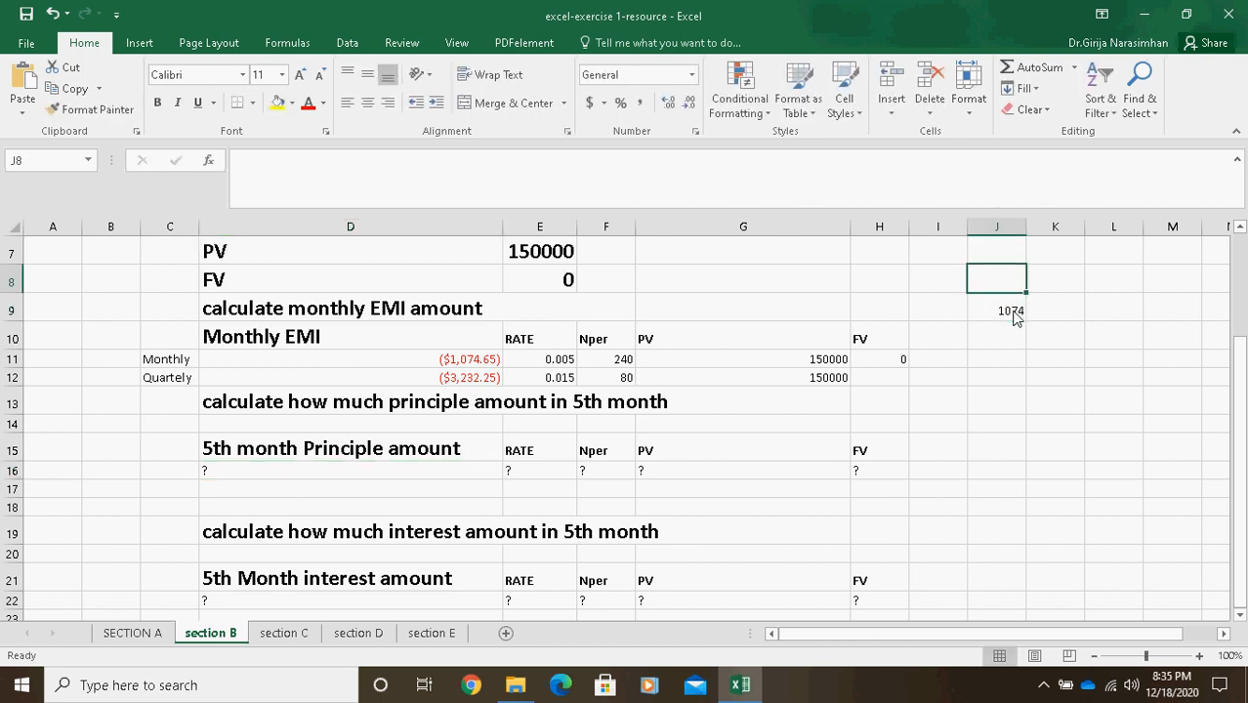
text(emi)
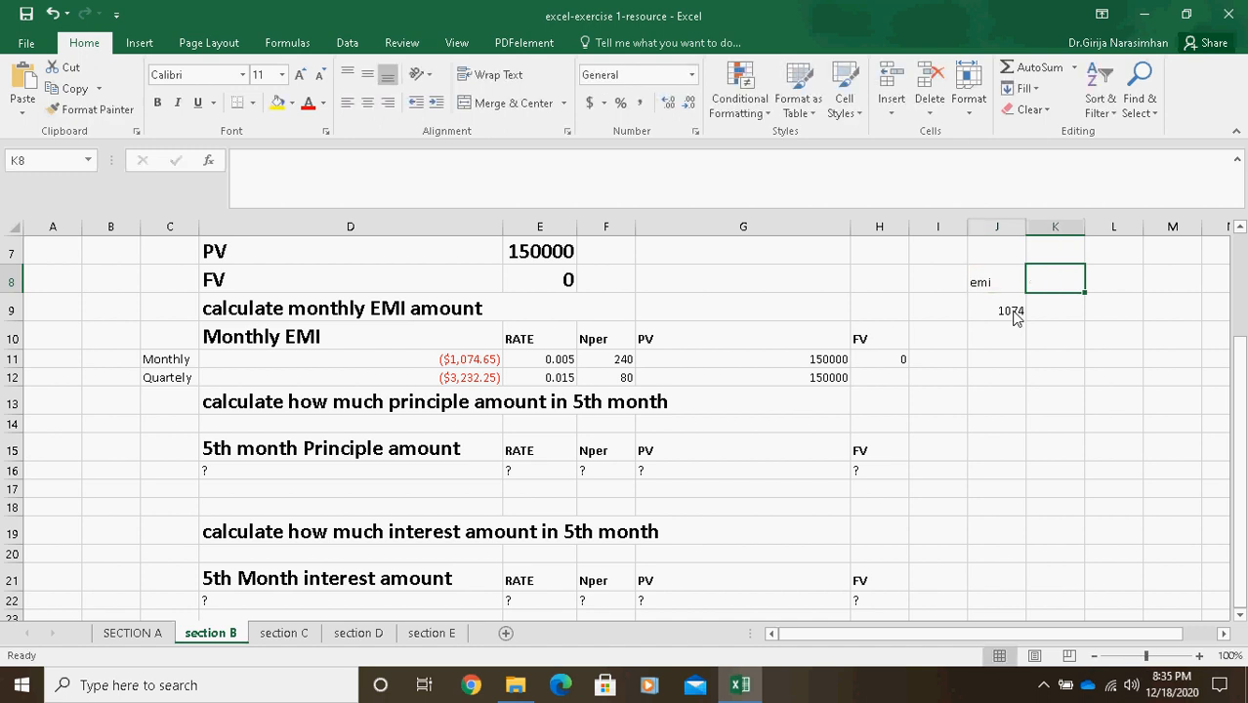
text(p)
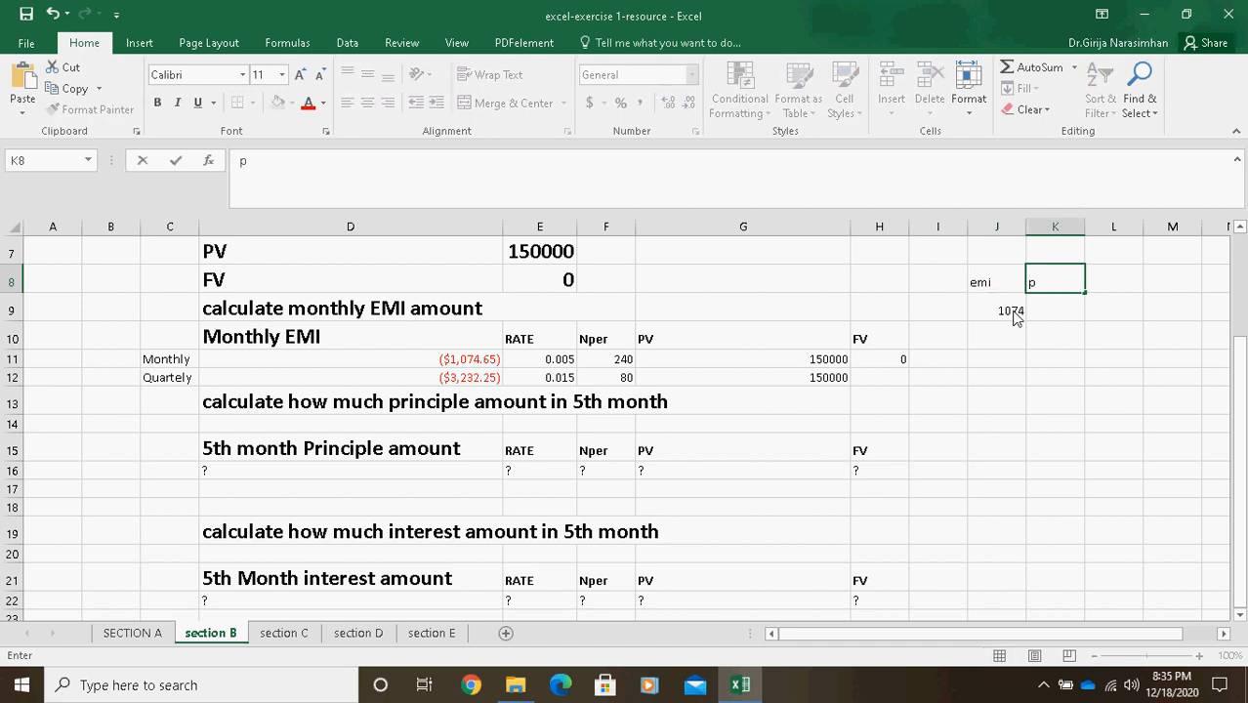
text(rin)
key(BackSpace)
key(BackSpace)
text(rinple)
key(Tab)
text(in)
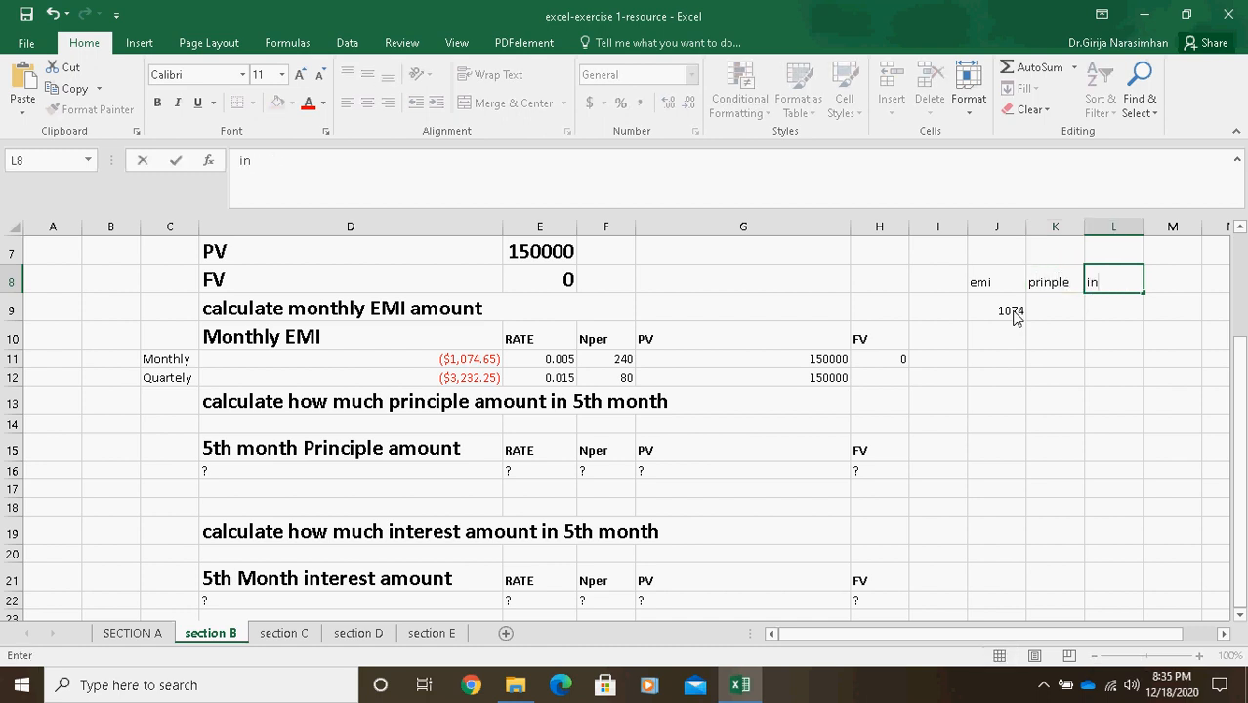
key(BackSpace)
key(Left)
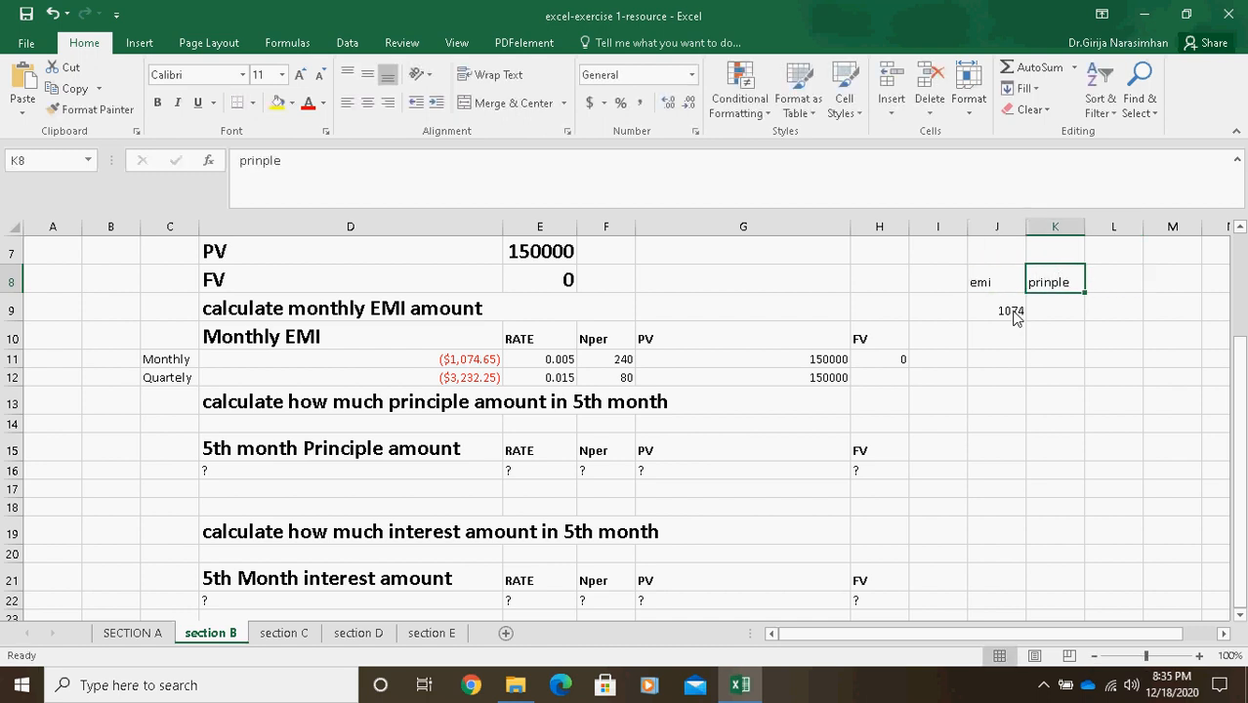
Step: Enter the headings "principle" in cell K8 and "interest" in L8 beside the emi heading
text(princip)
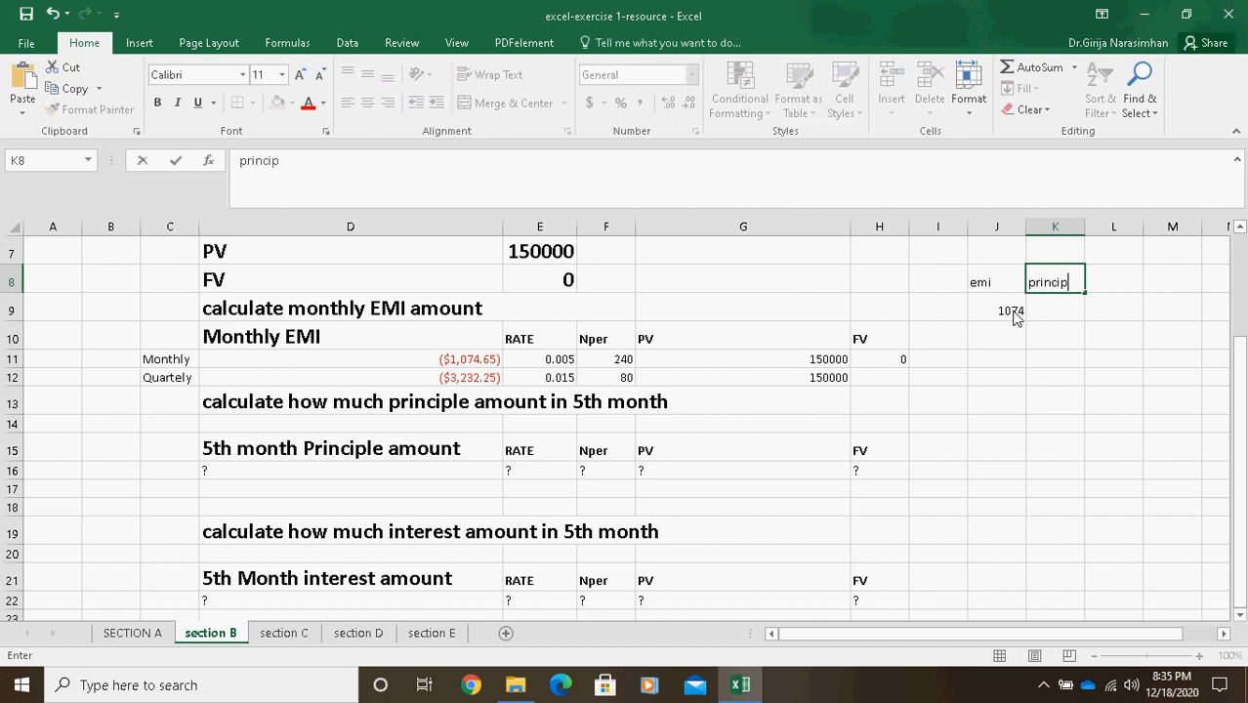
text(le)
key(Tab)
text(inter)
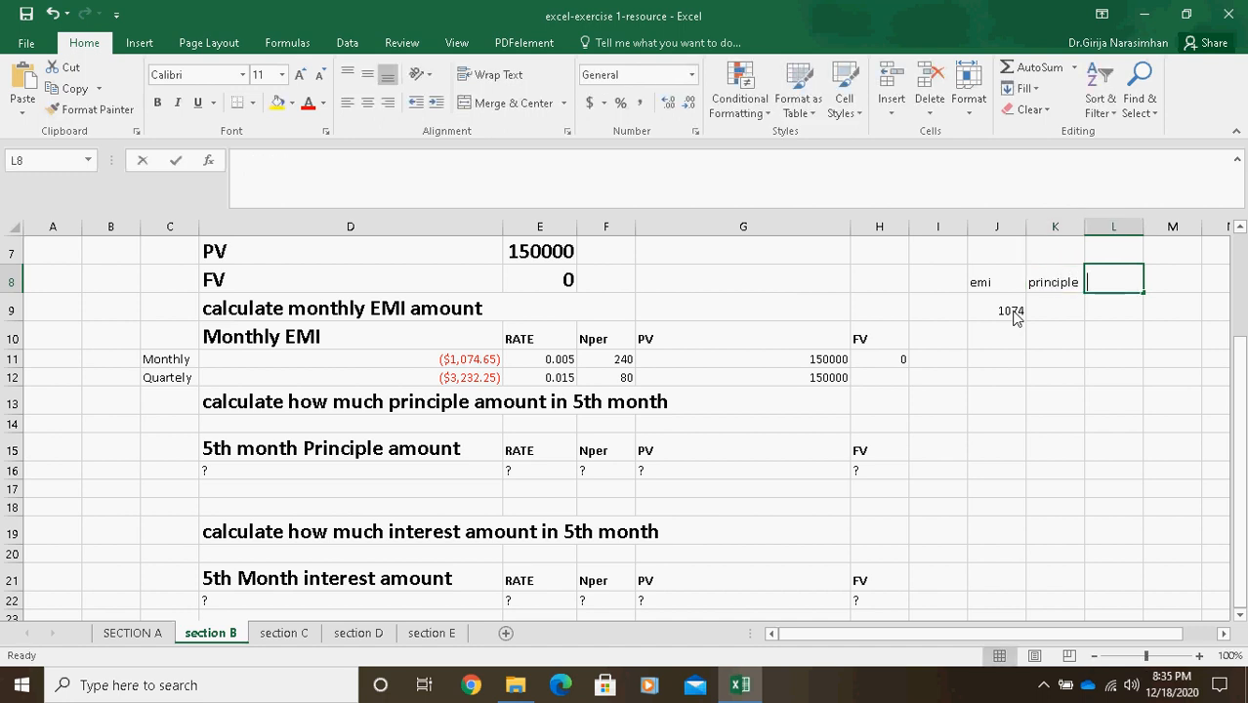
text(est)
key(Return)
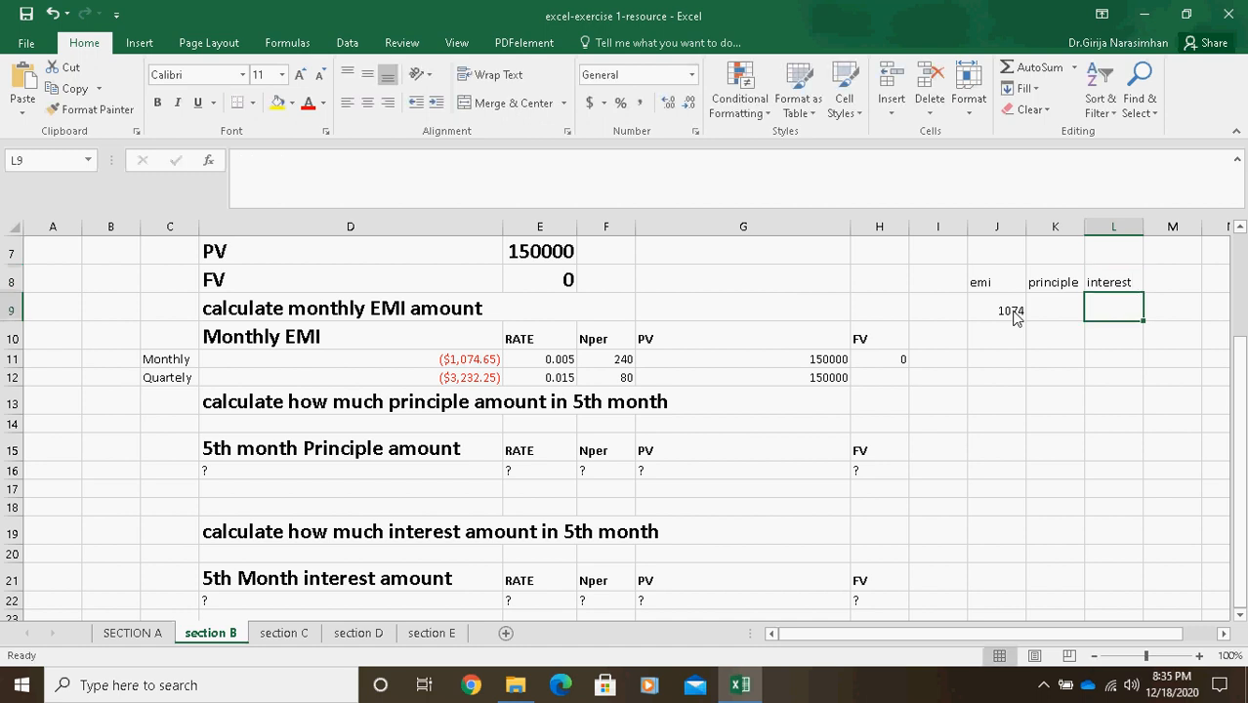
key(Left)
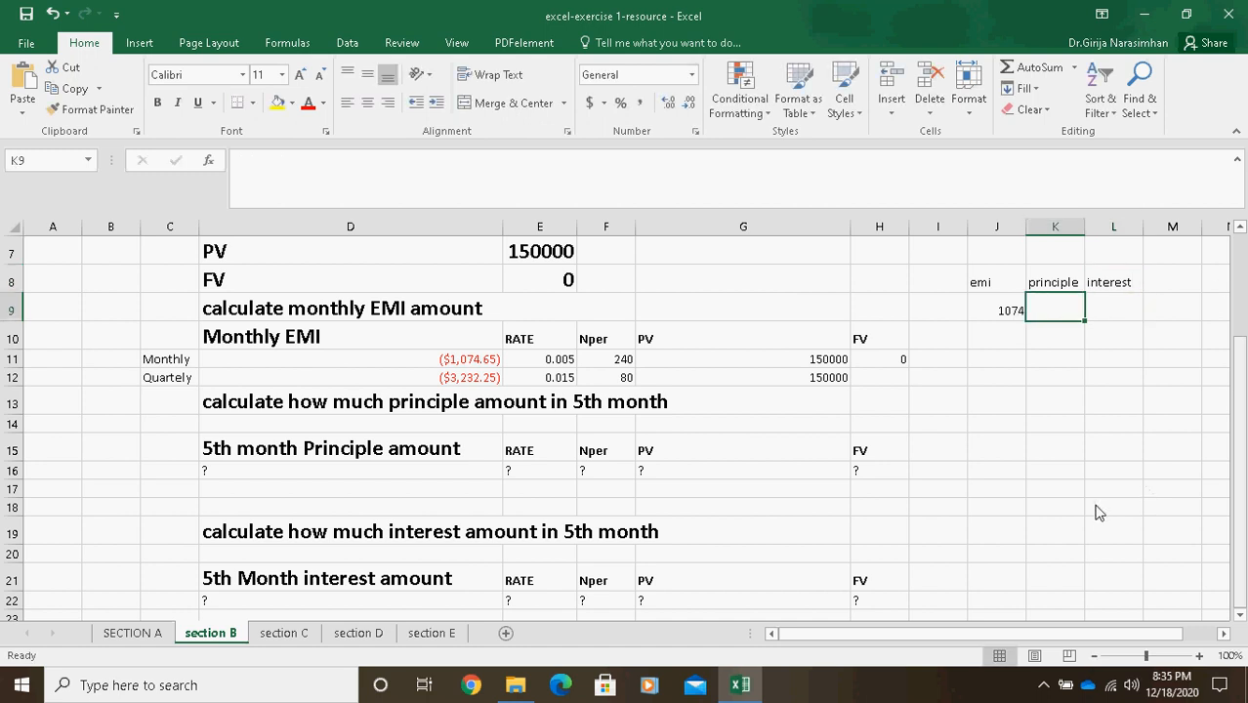
click(452, 489)
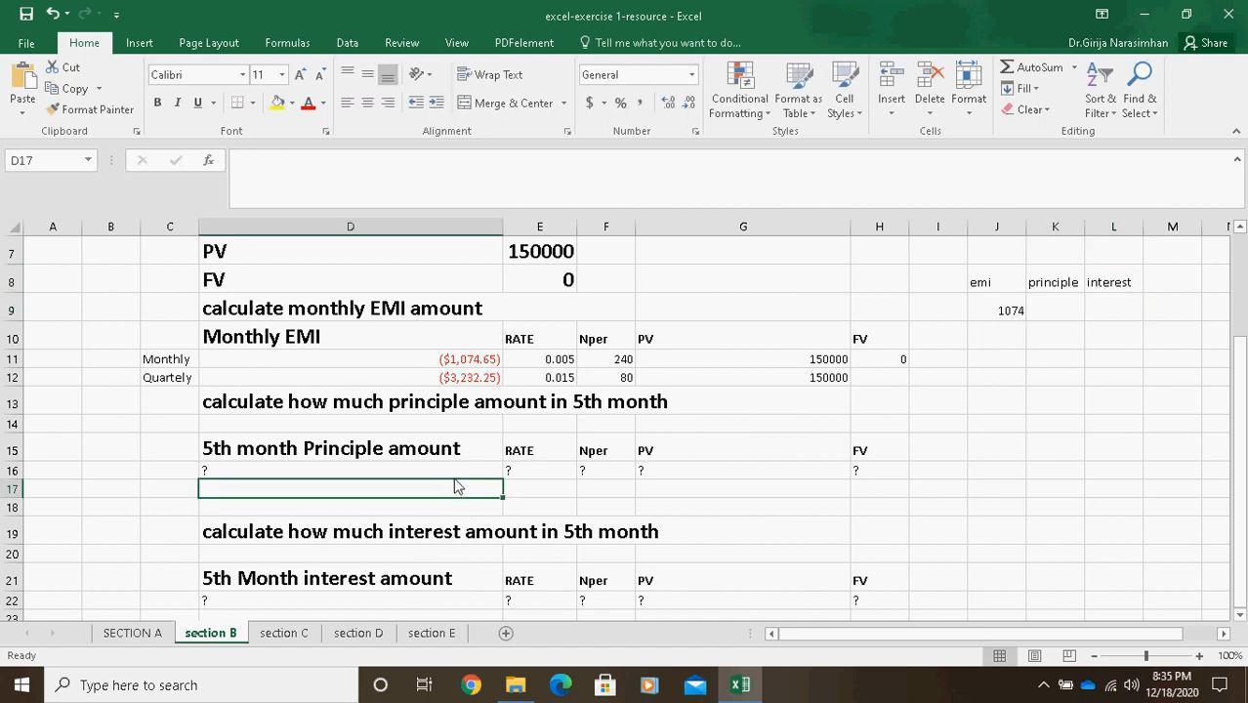
click(454, 459)
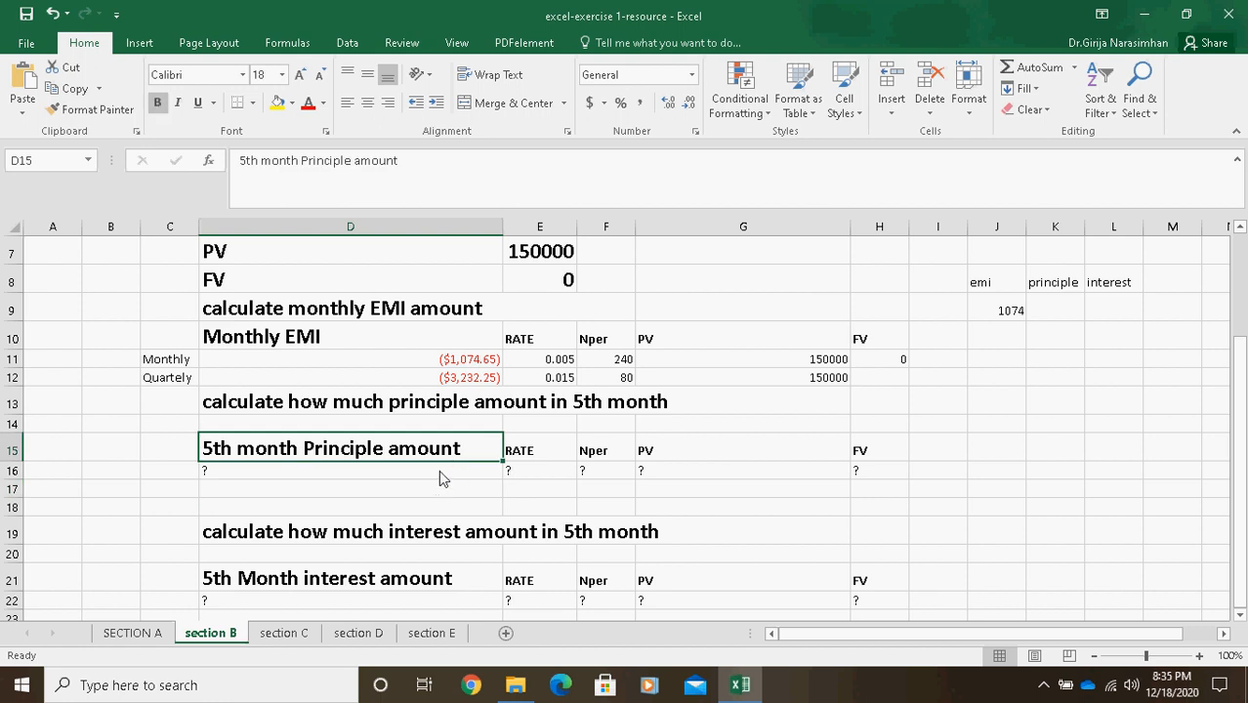
Step: Clear the placeholder in cell D16 and copy the monthly rate, Nper, PV and FV from E11:H11 to E16:H16
click(439, 473)
key(BackSpace)
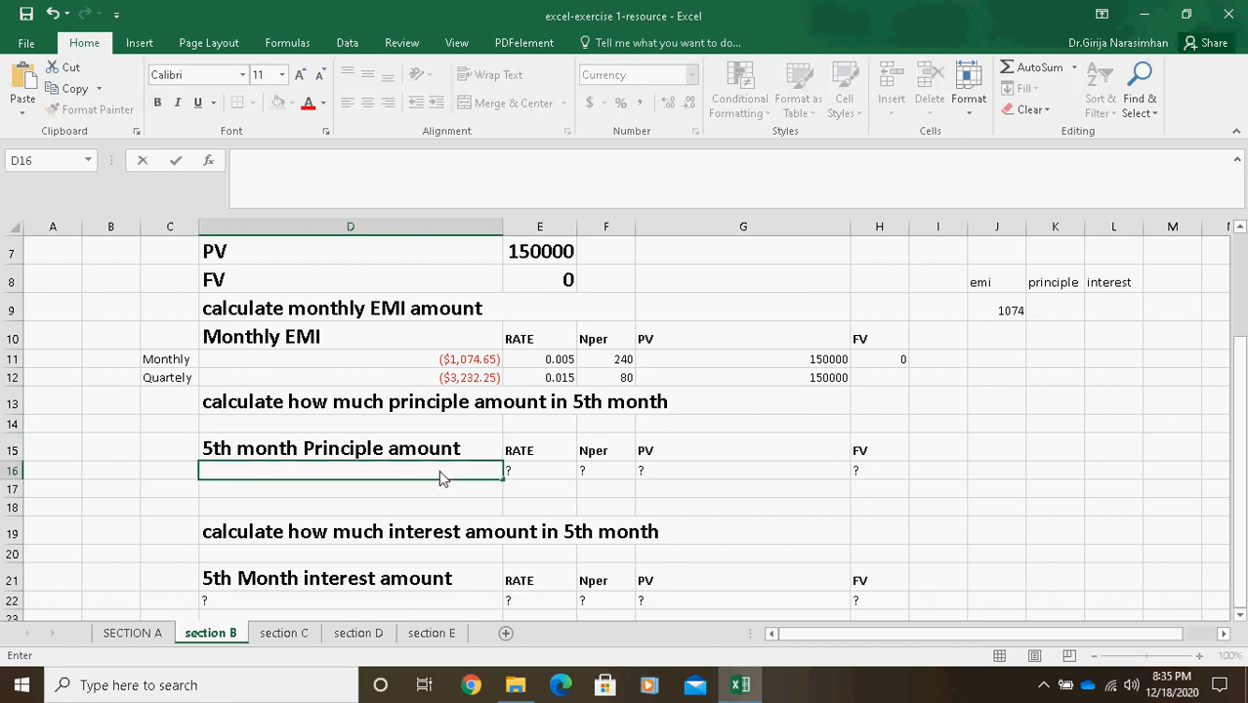
click(561, 361)
drag(560, 361, 903, 361)
key(ctrl+c)
click(523, 455)
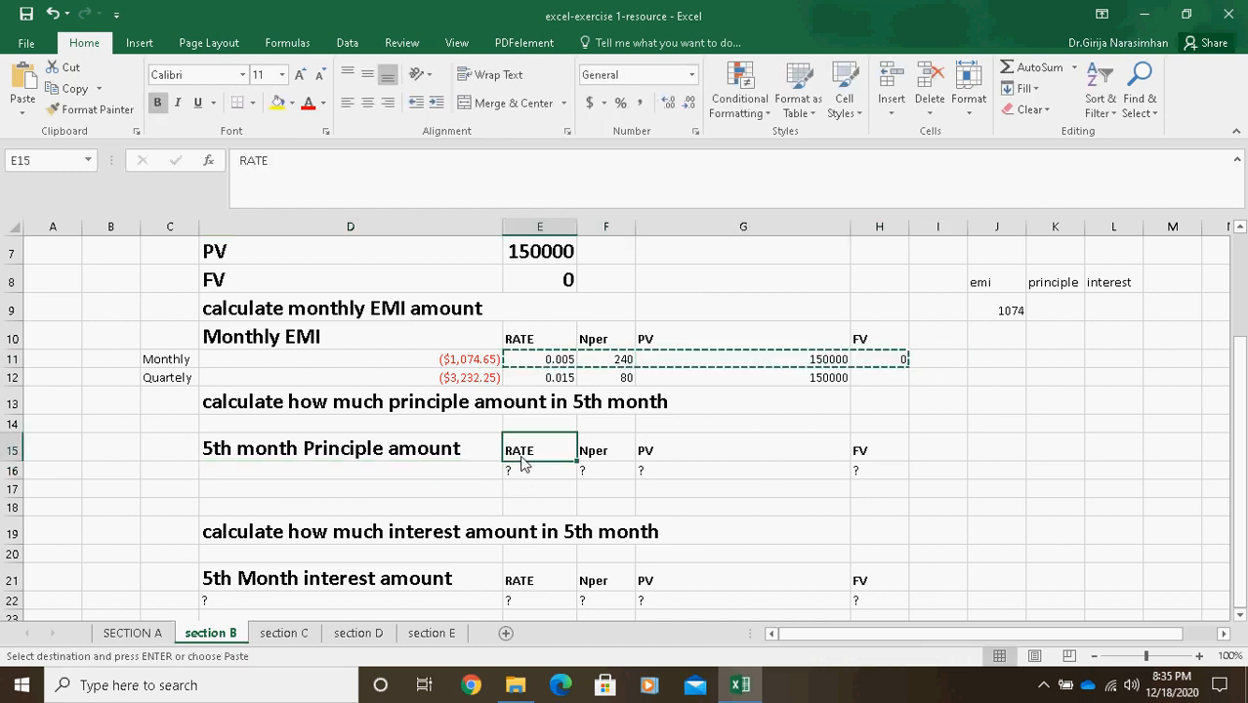
click(525, 473)
key(ctrl+v)
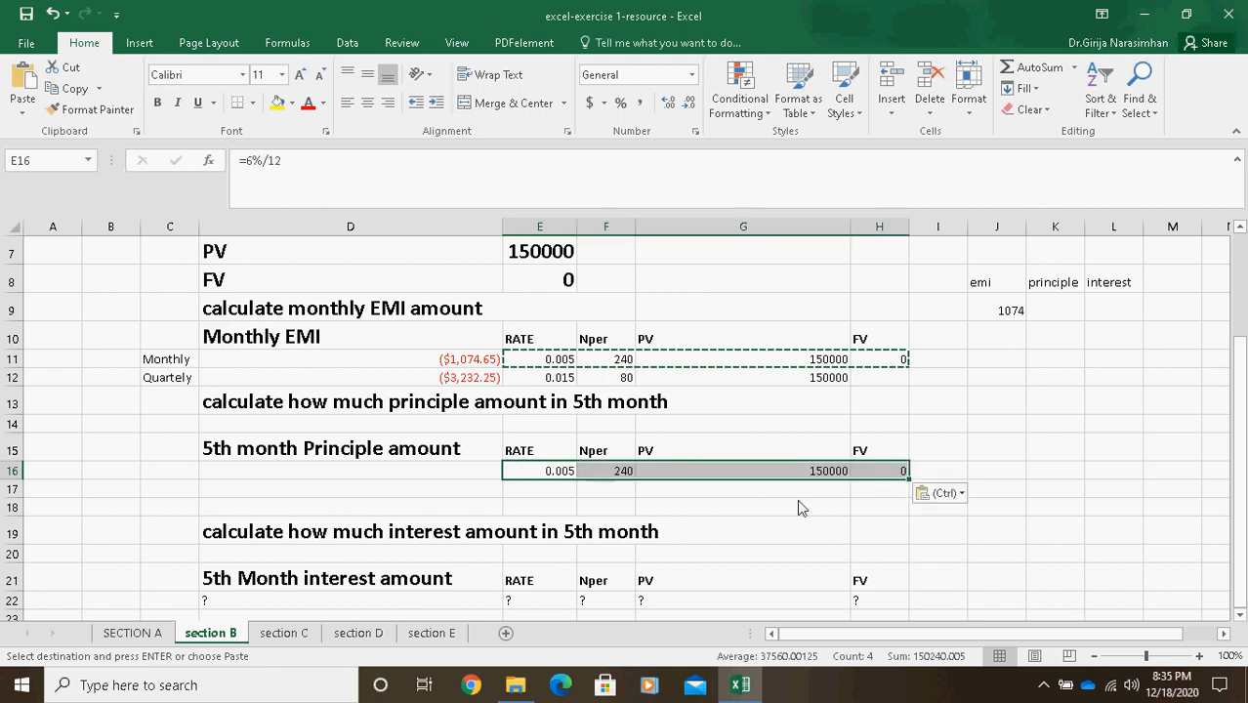
Step: Calculate the 5th month principal amount in cell D16 with the formula =PPMT(E16,5,F16,G16,H16)
click(406, 479)
text(=)
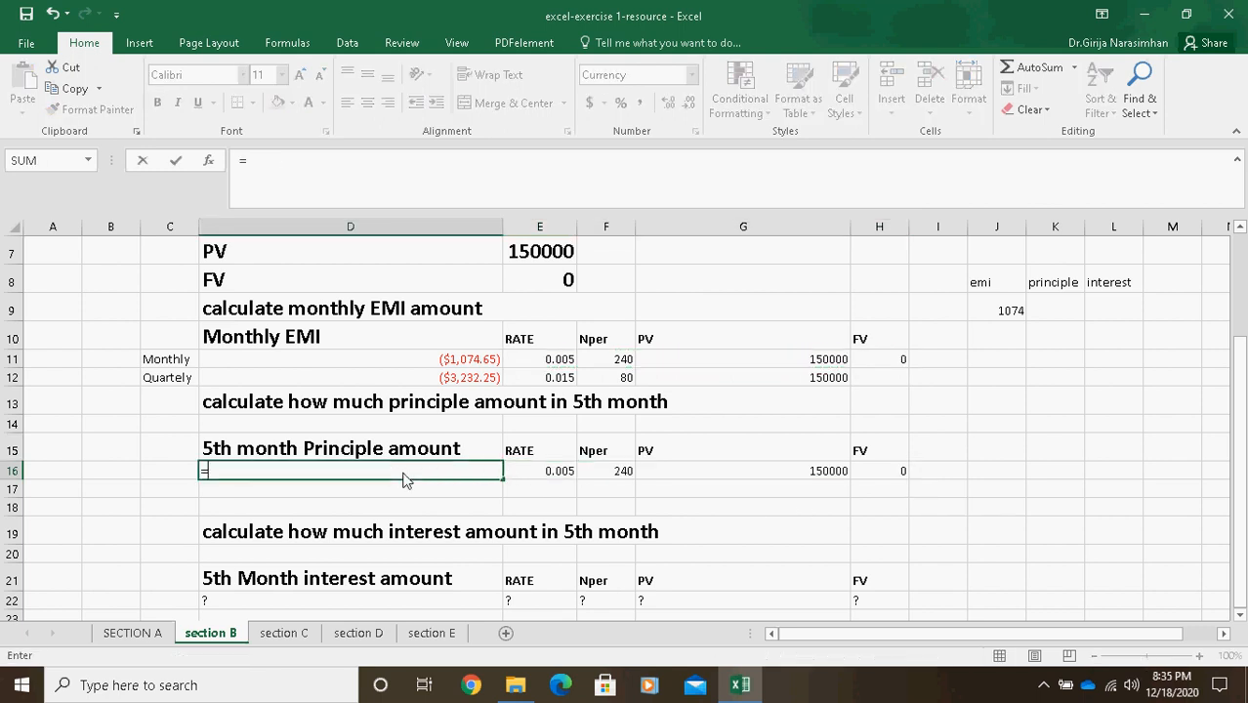
text(pp)
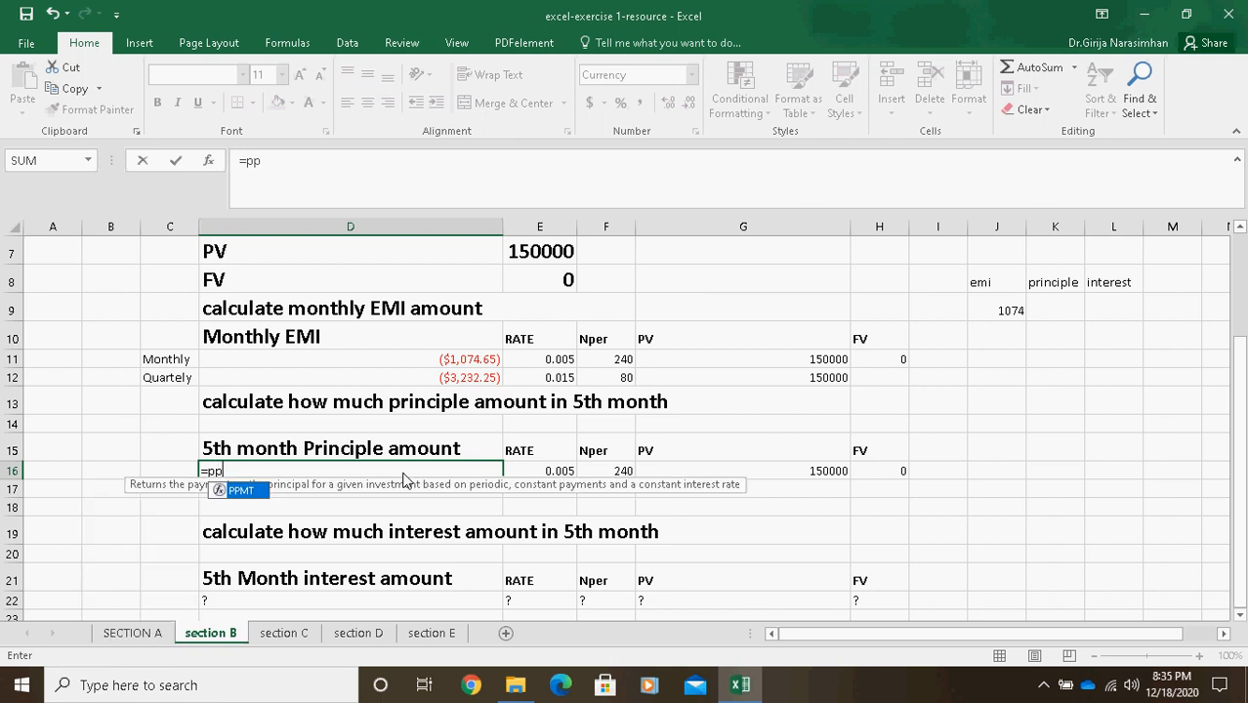
text(mt)
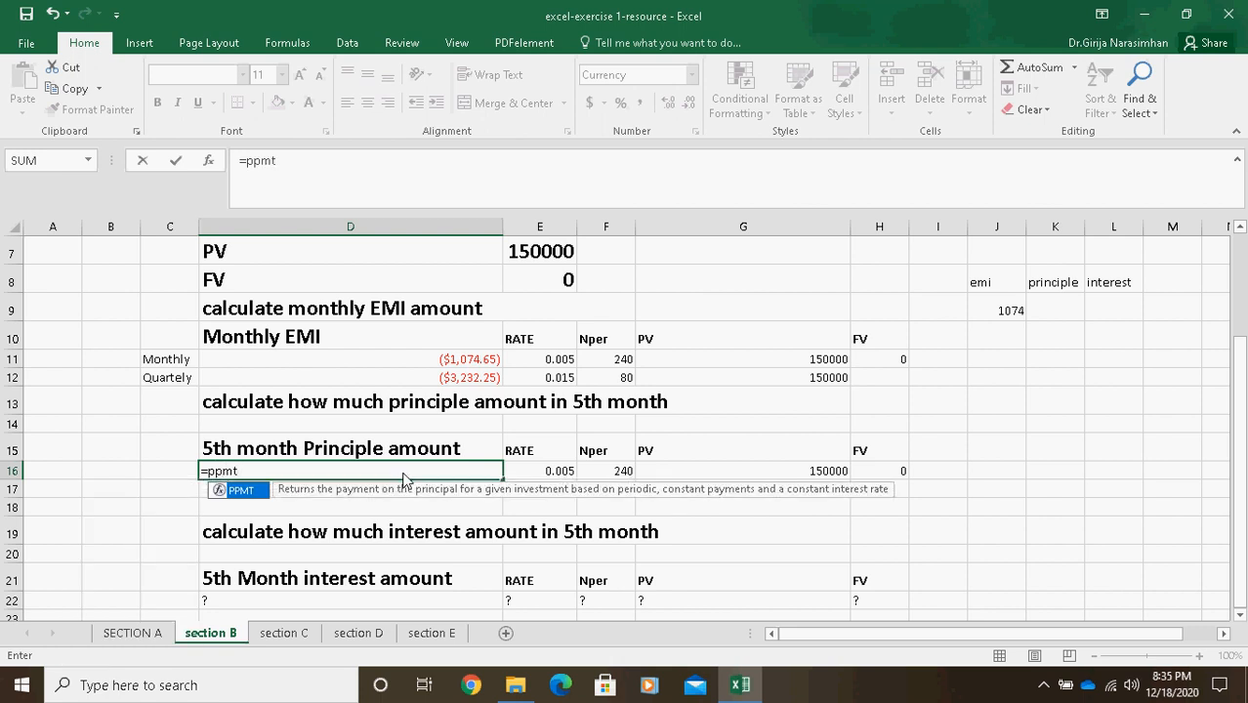
text(()
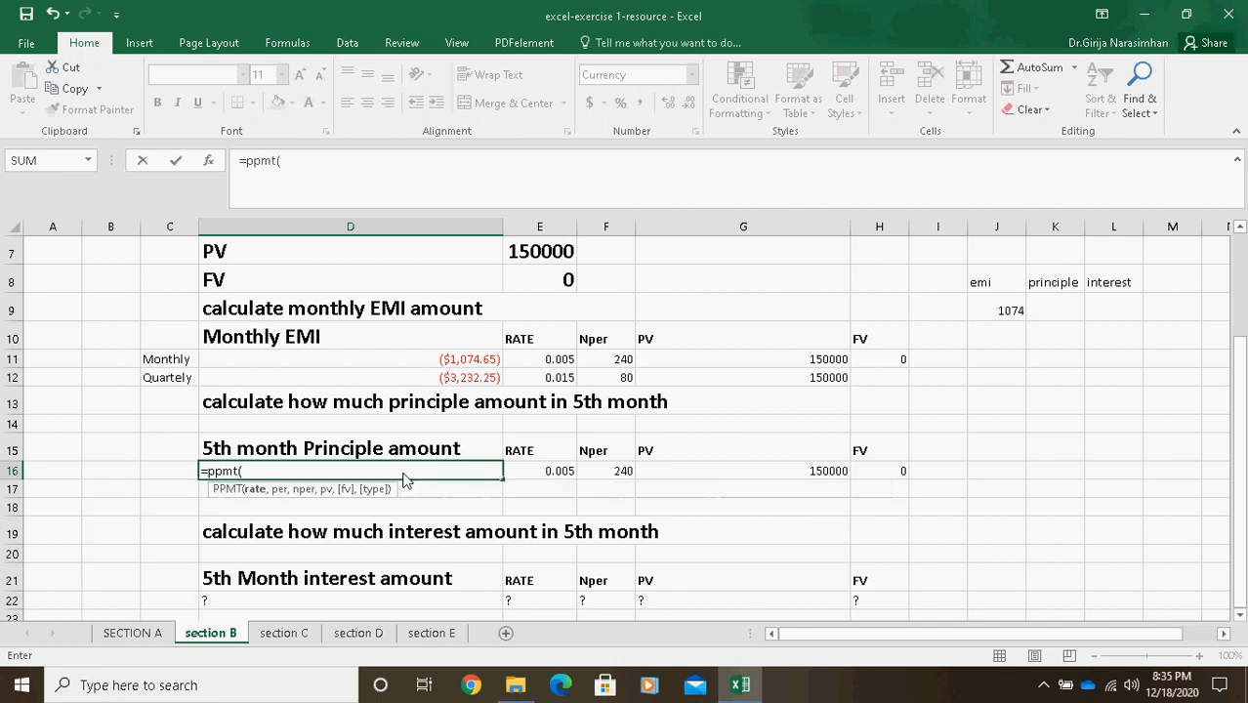
click(564, 474)
click(357, 174)
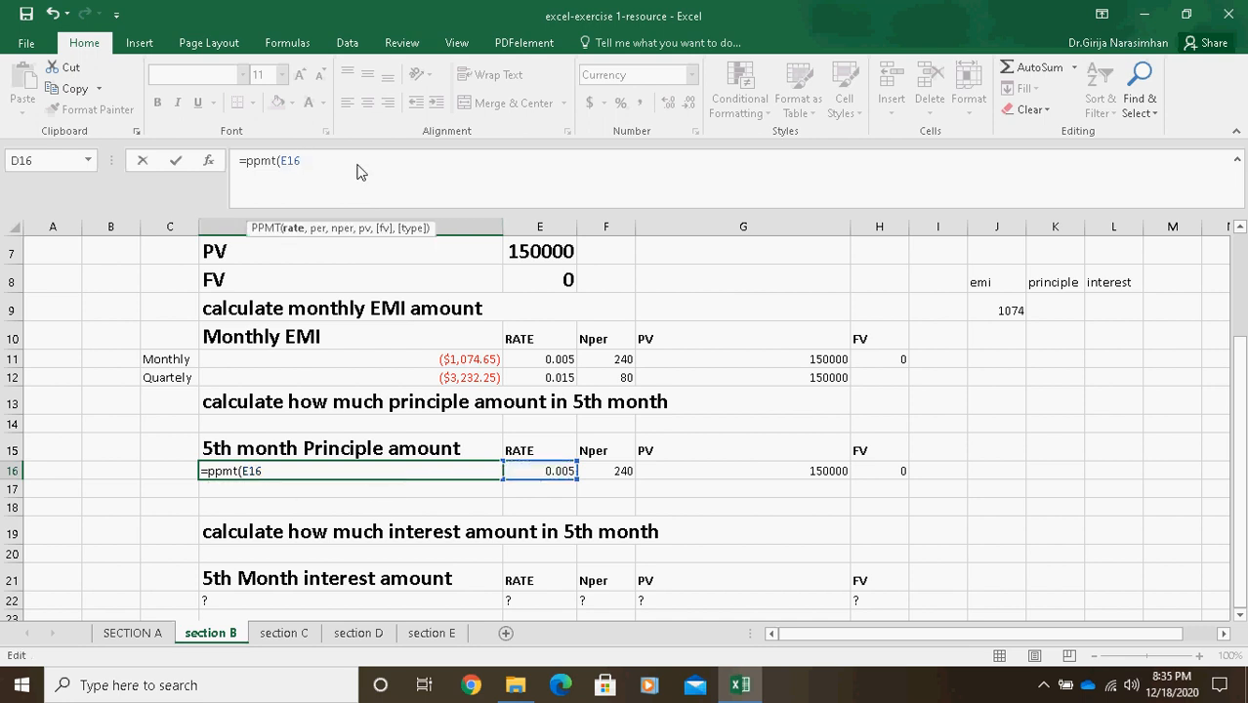
text(,)
text(5,)
key(BackSpace)
key(BackSpace)
text(3)
key(BackSpace)
text(5,)
click(617, 470)
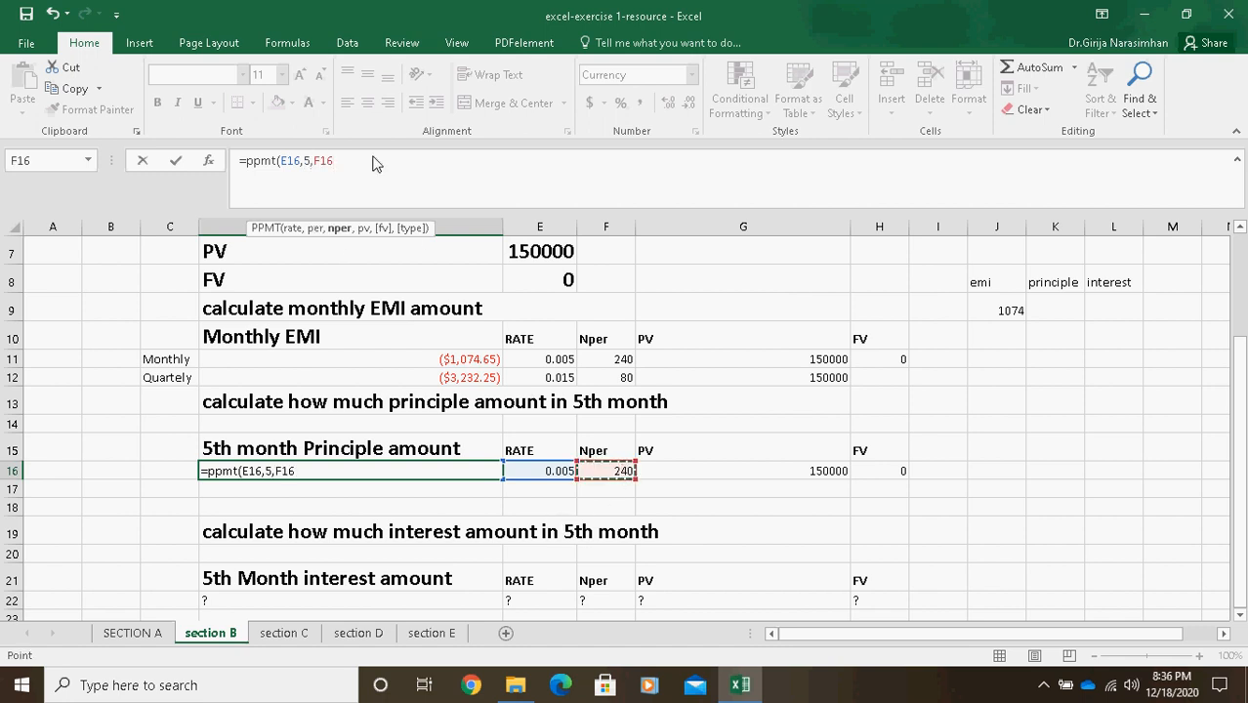
text(,)
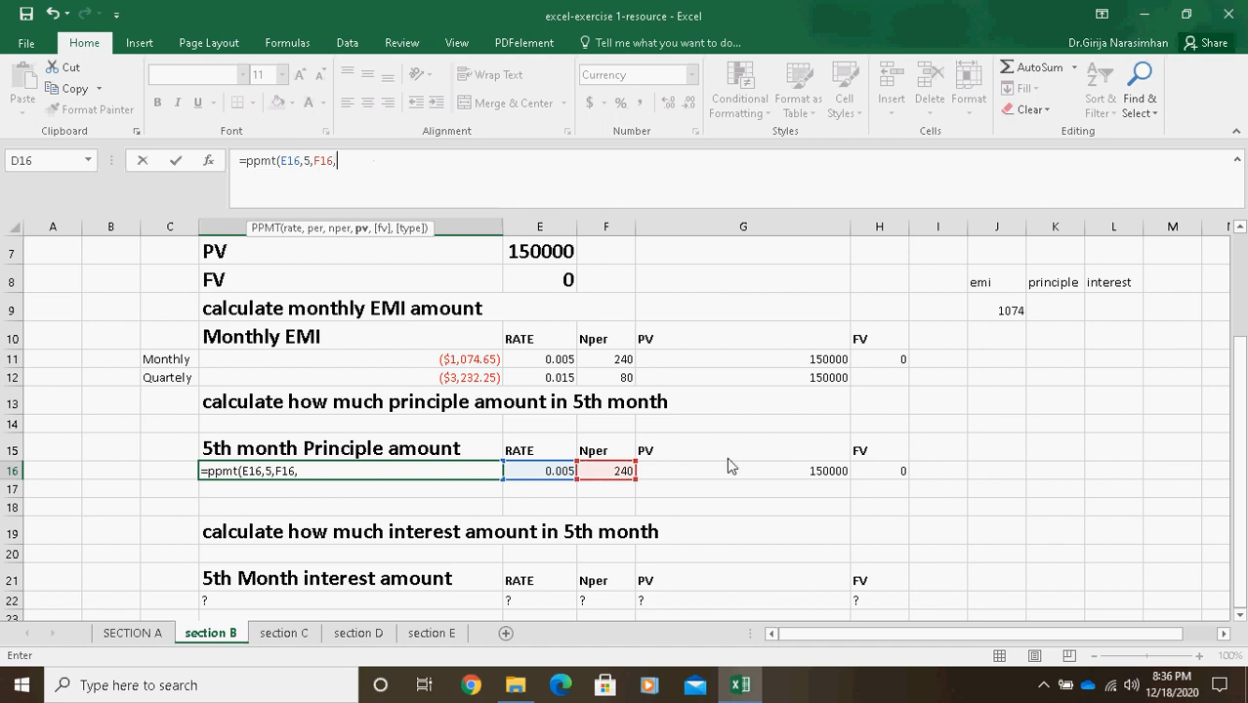
click(779, 478)
text(,)
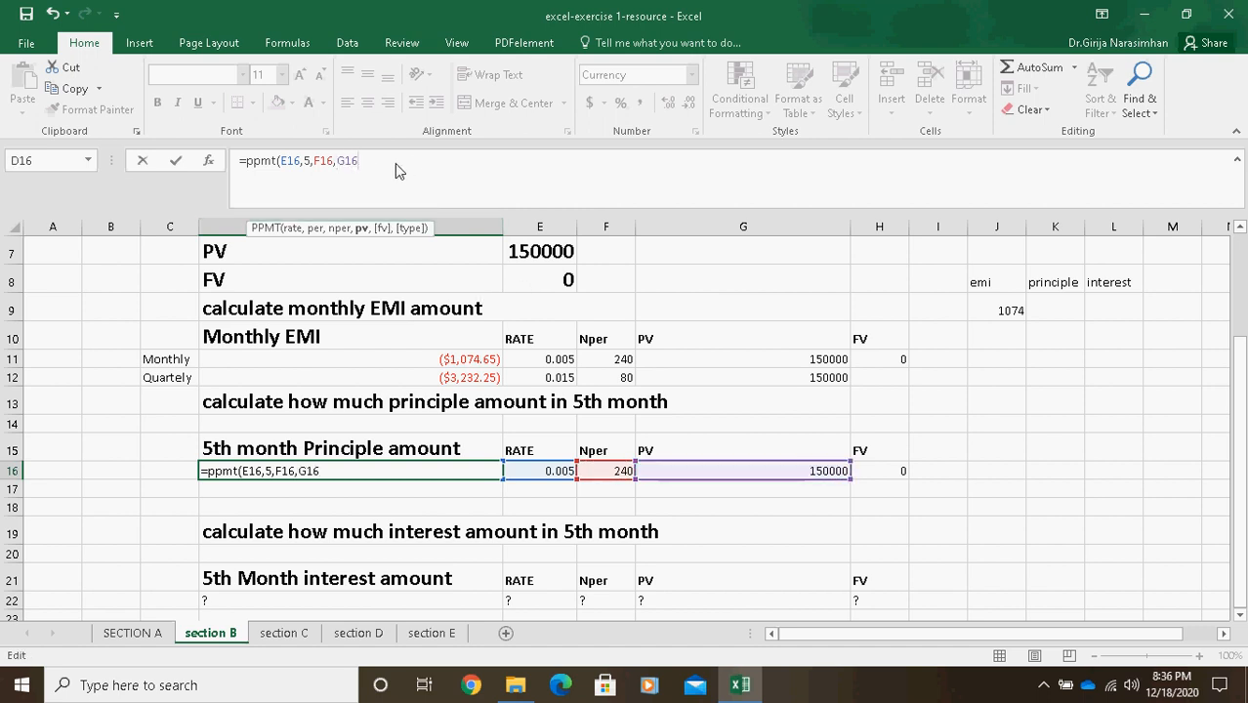
click(898, 476)
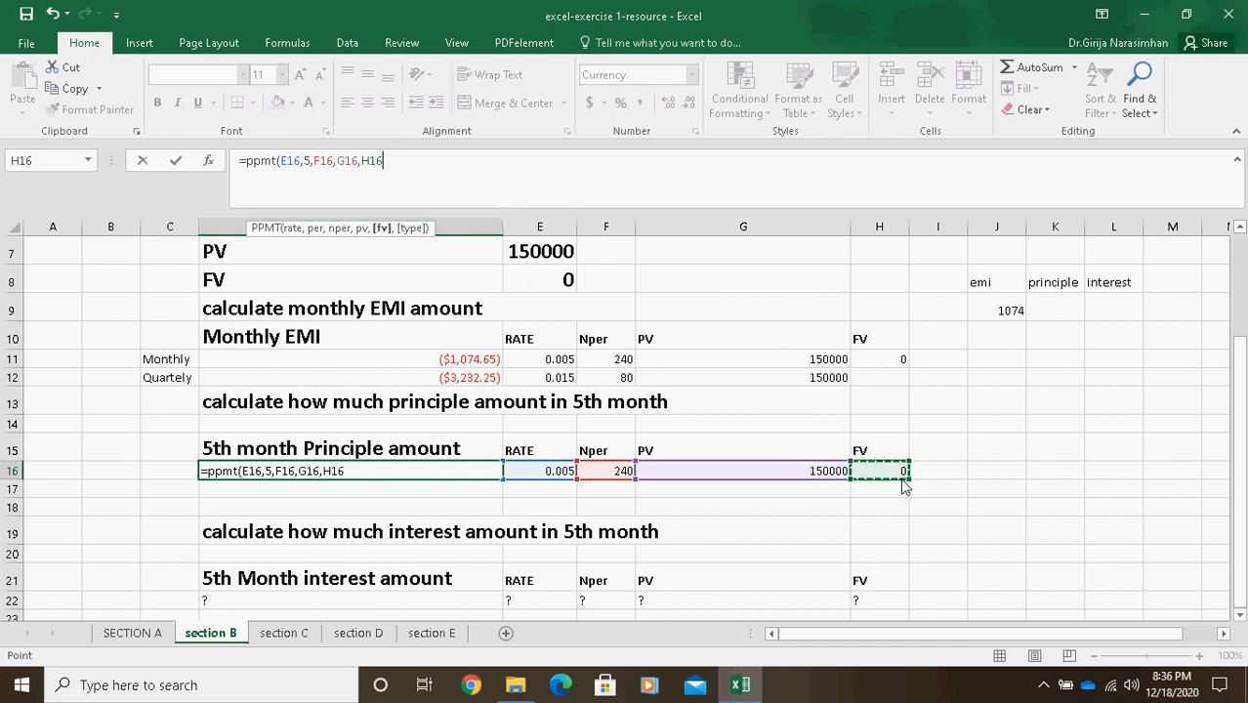
key(Return)
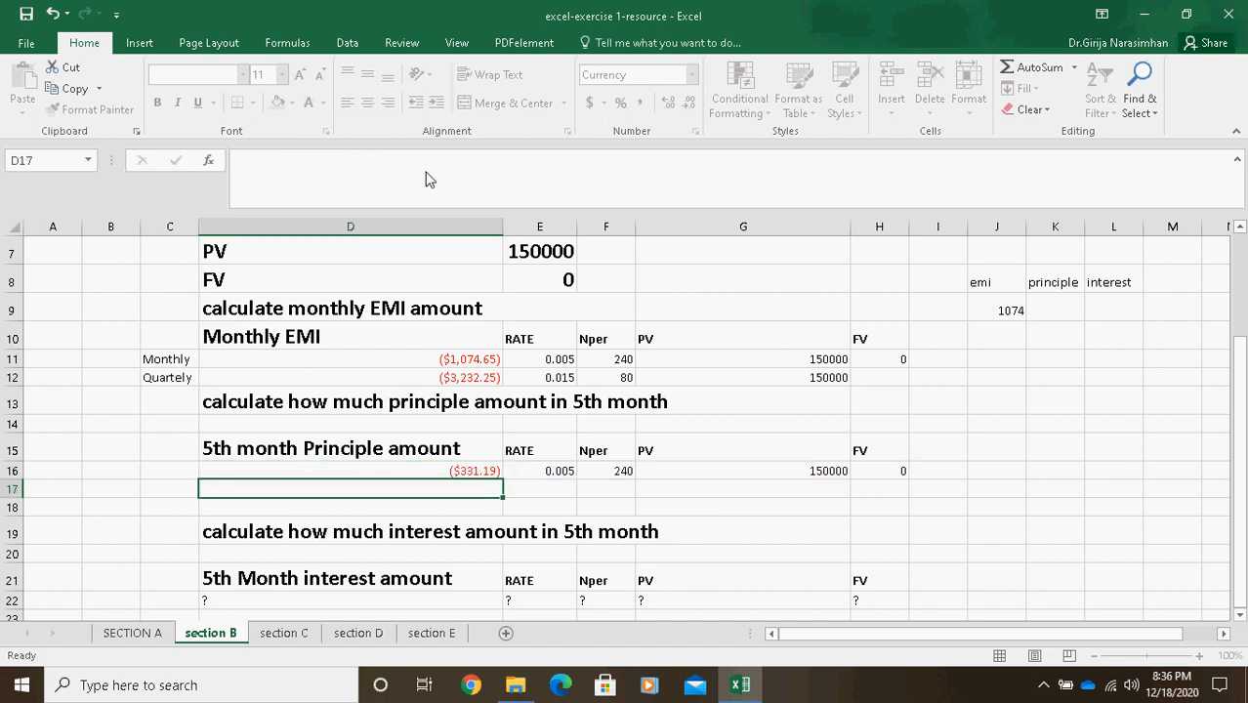
Step: Enter the principal amount 331.19 in cell K9 and set the emi value in J9 to 1074.65
click(451, 473)
click(1060, 310)
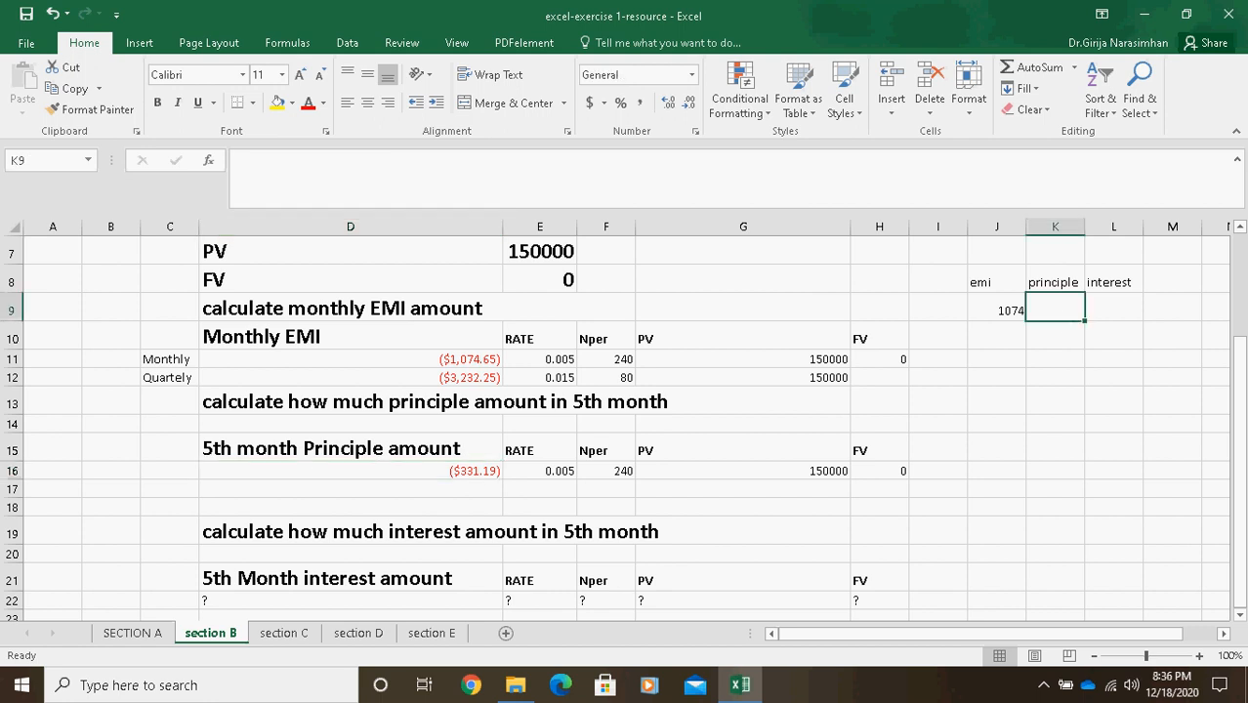
text(331)
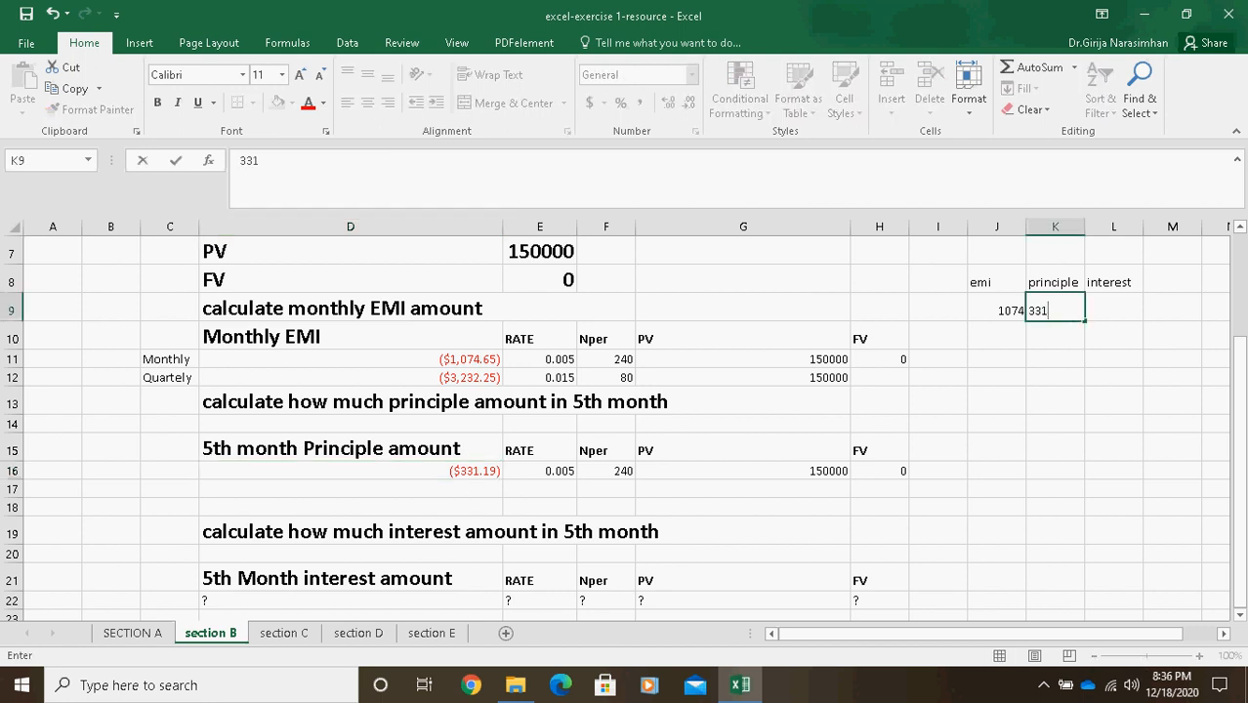
text(.19)
click(1001, 310)
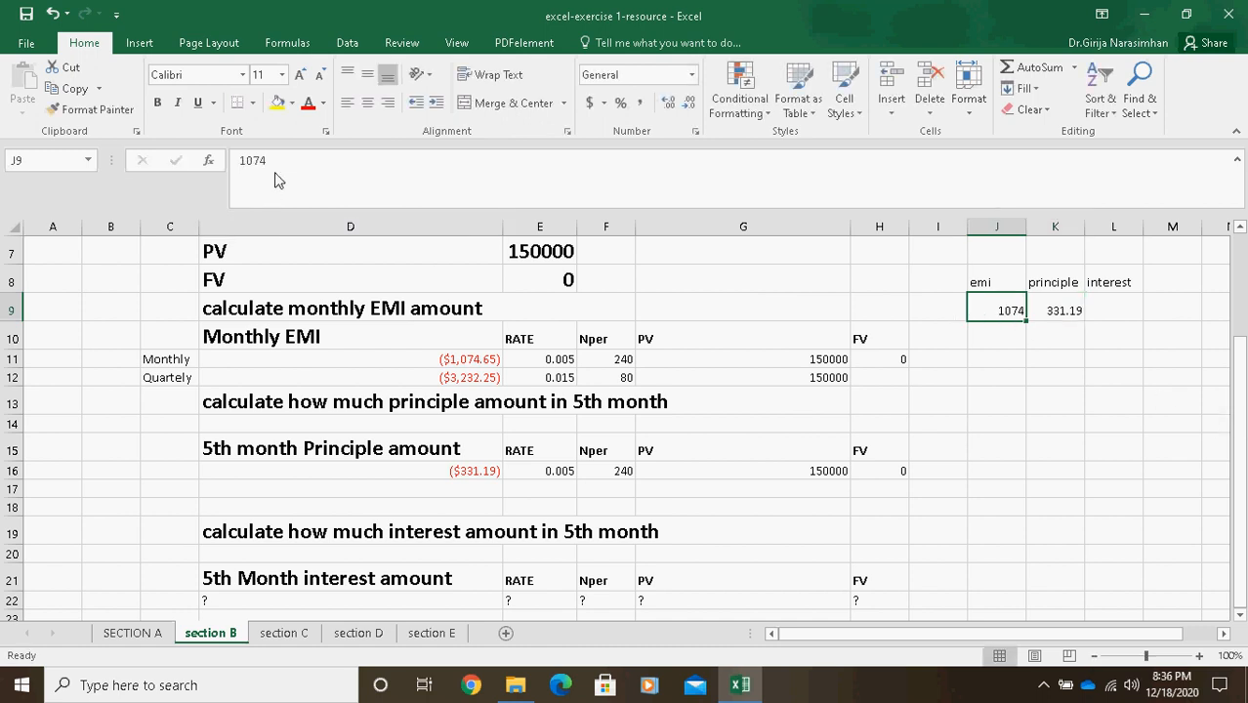
click(275, 178)
text(.65)
key(Return)
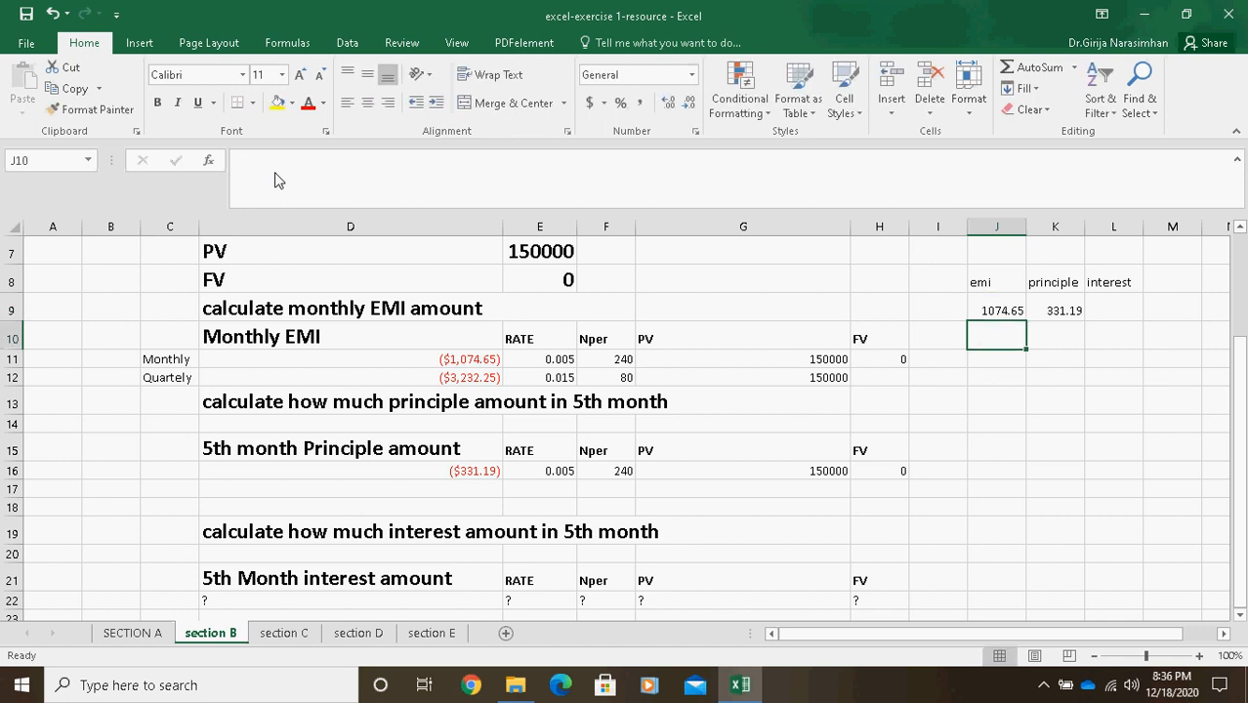
Step: Calculate the interest portion in cell L9 by subtracting the principal from the EMI with =J9-K9
click(1147, 318)
key(Left)
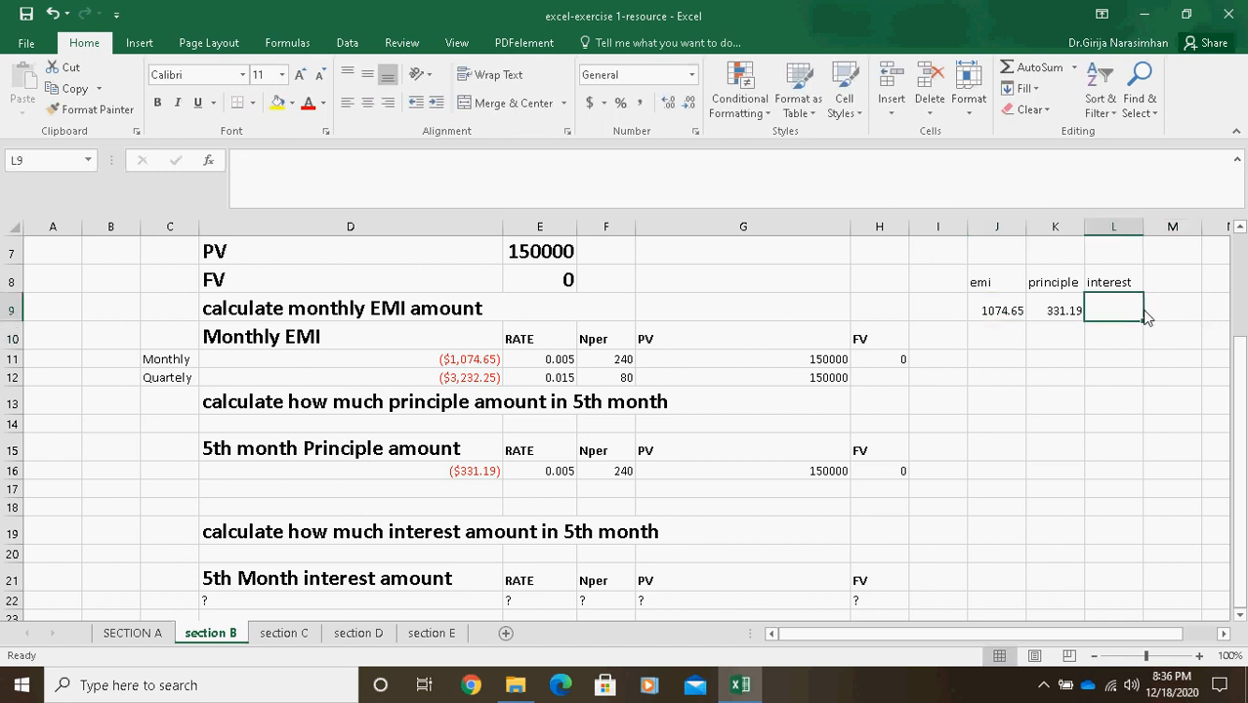
text(=)
click(1001, 313)
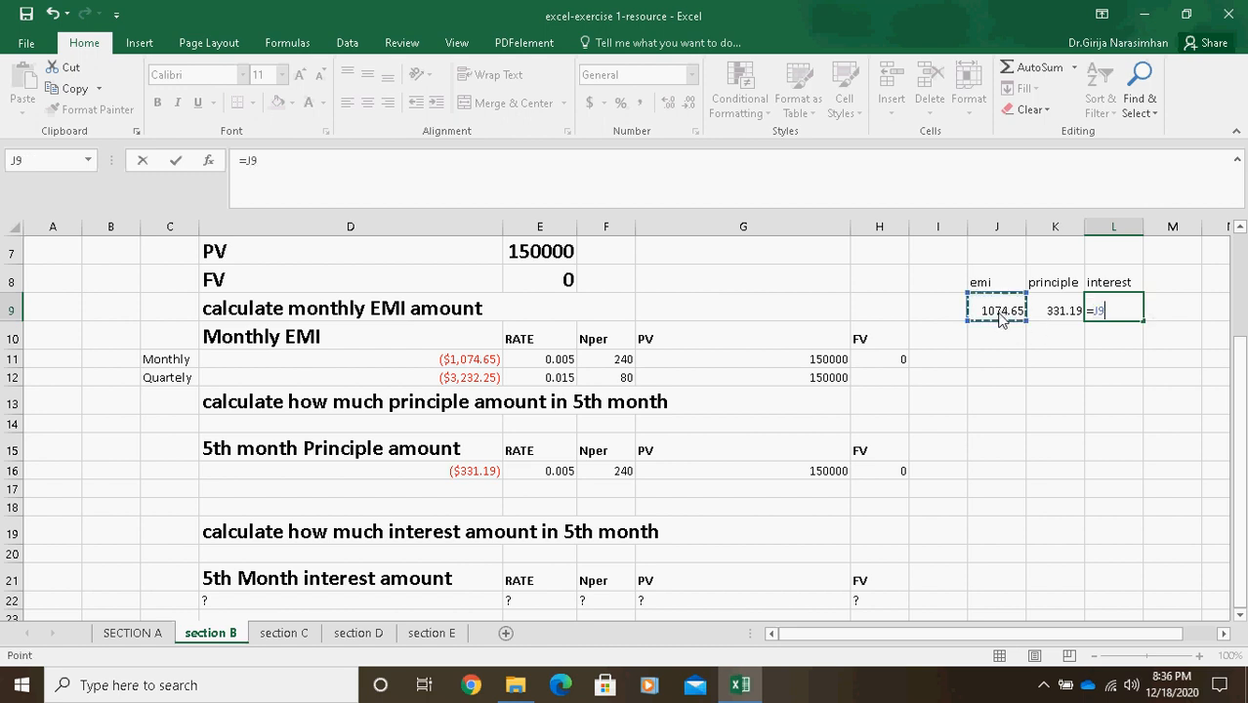
click(305, 178)
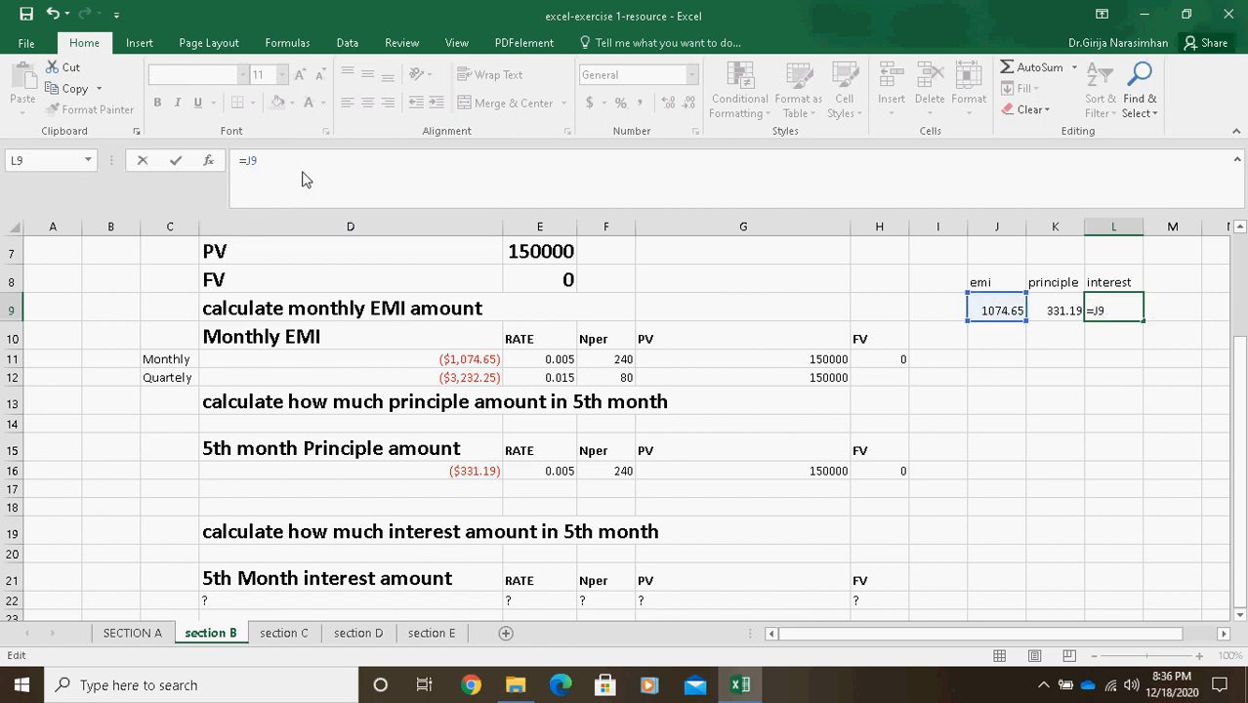
text(-)
click(1066, 313)
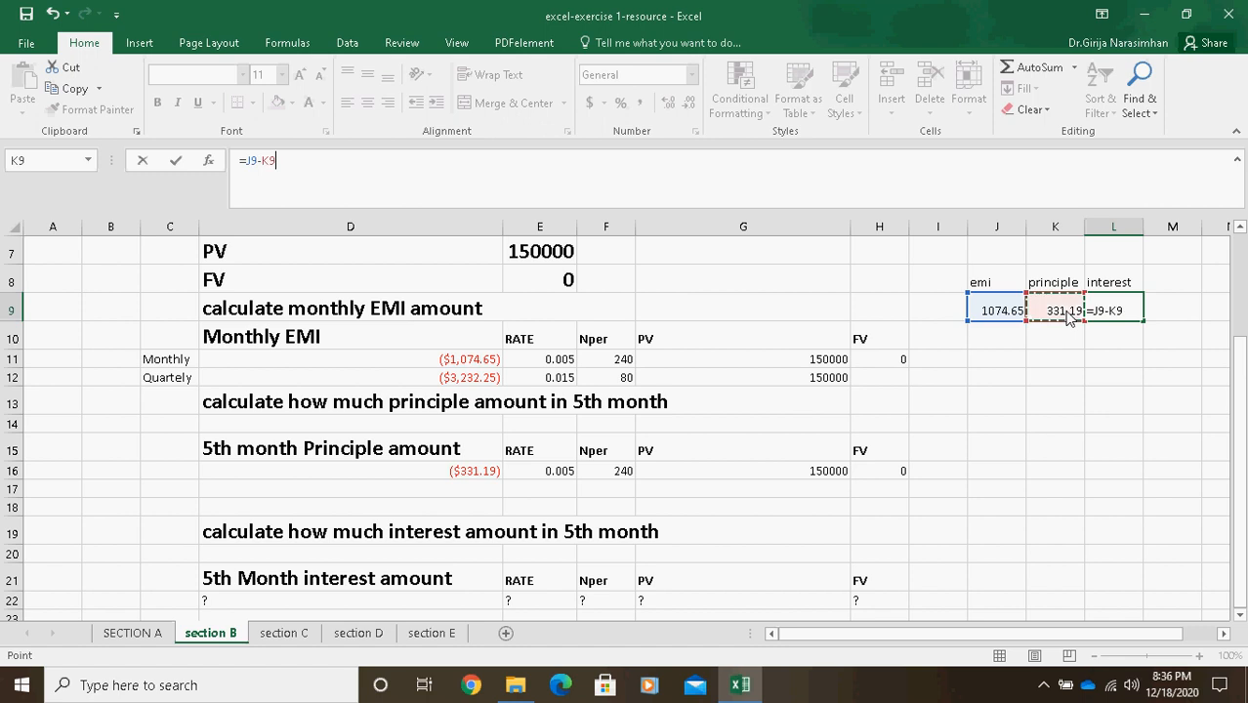
key(ctrl+Return)
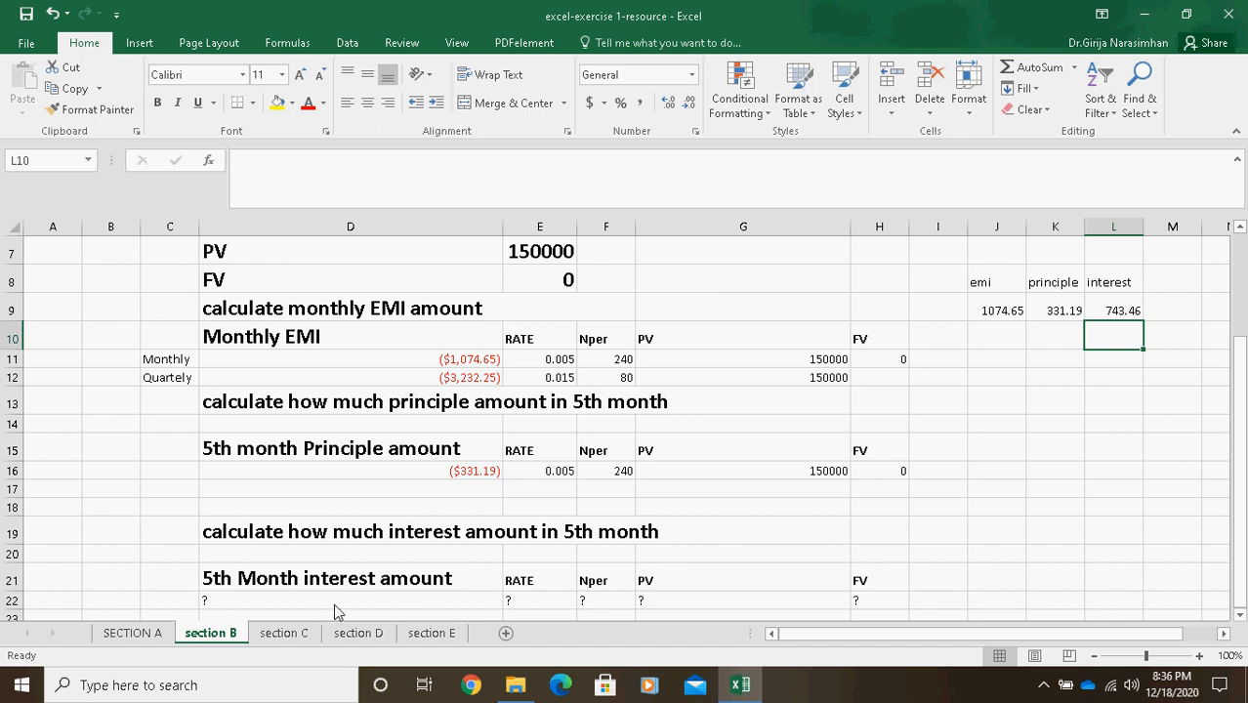
Step: Copy the rate, Nper, PV and FV from E16:H16 to the interest row's cells E22:H22
click(306, 602)
drag(558, 471, 896, 471)
key(ctrl+c)
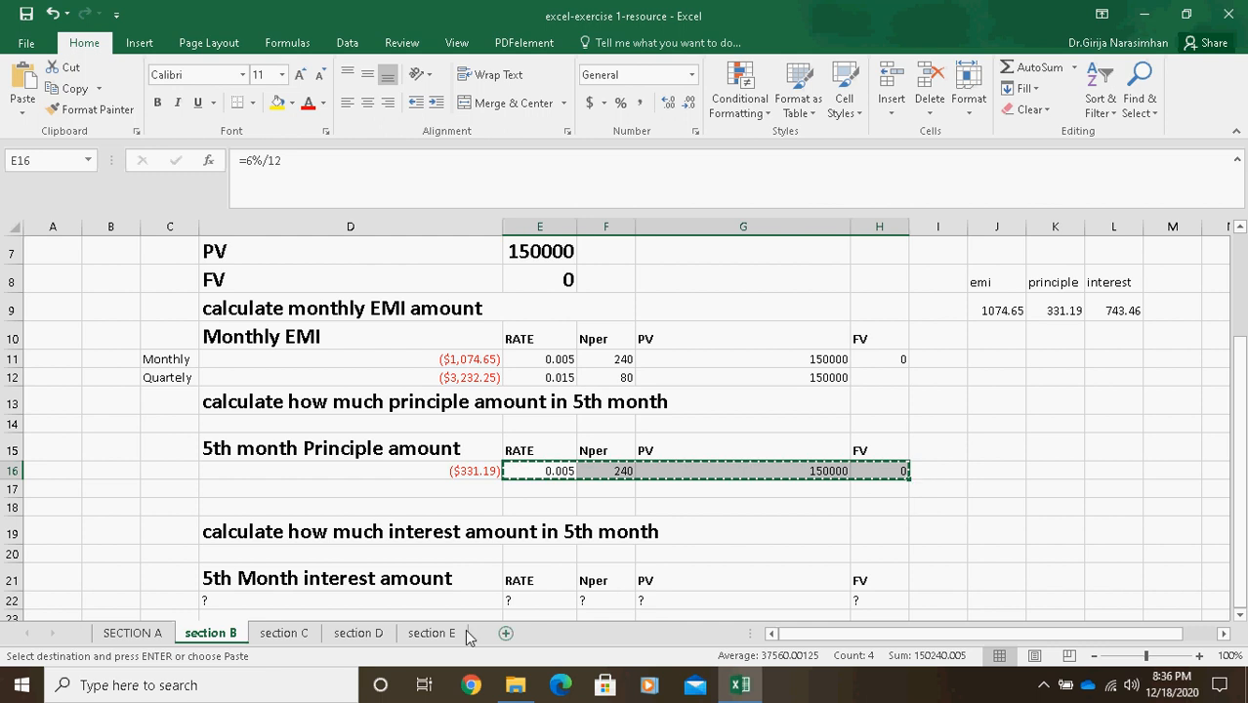
click(513, 603)
key(ctrl+v)
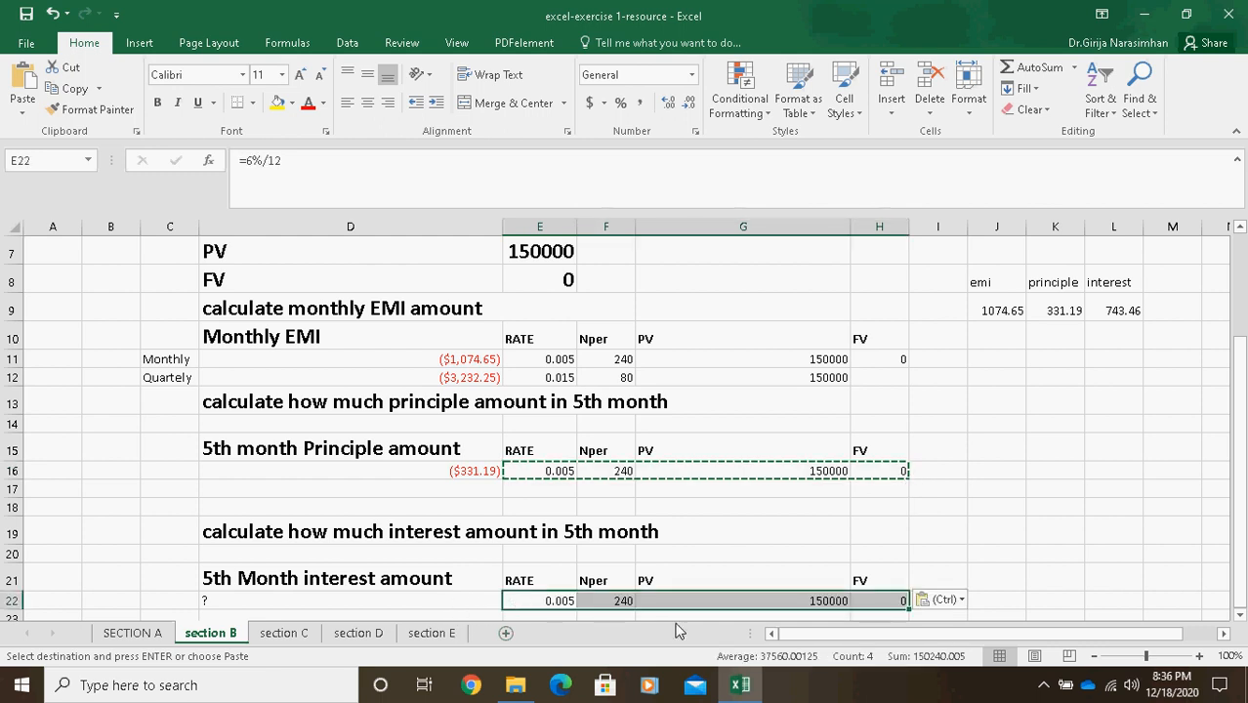
Step: Replace the placeholder in cell D22 with the 5th month interest formula =IPMT(E22,5,F22,G22,H22)
click(399, 605)
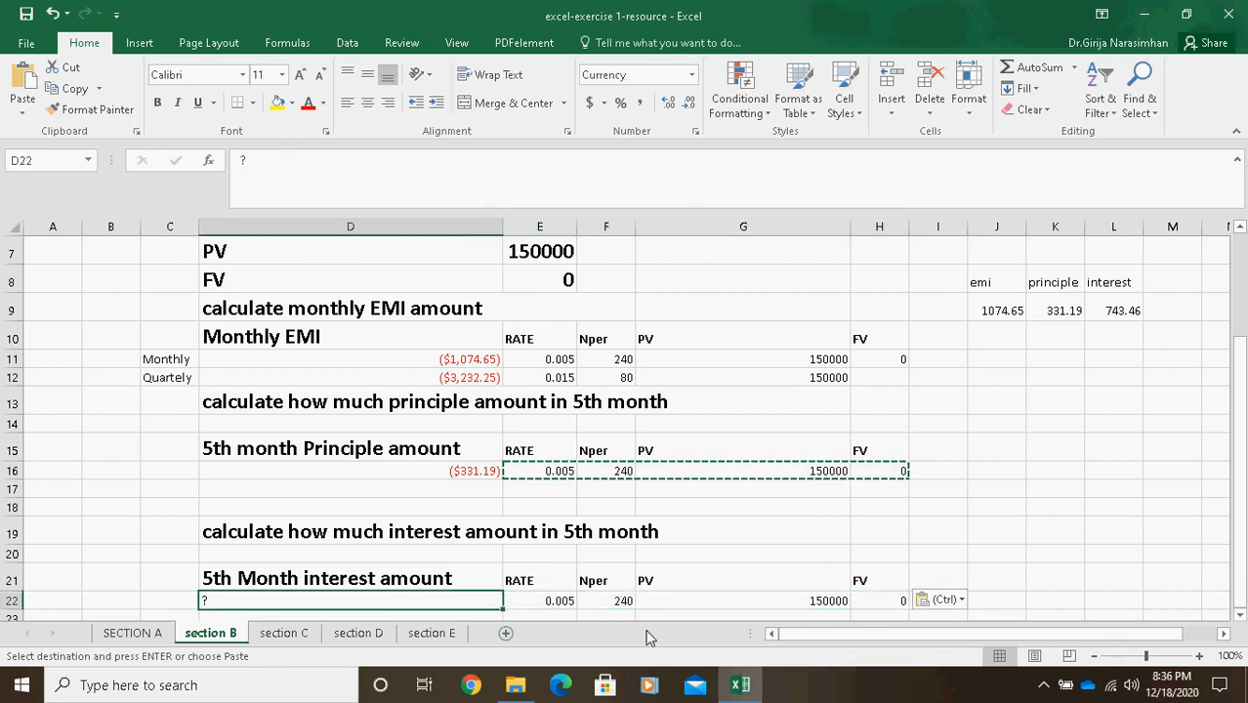
key(BackSpace)
text(=)
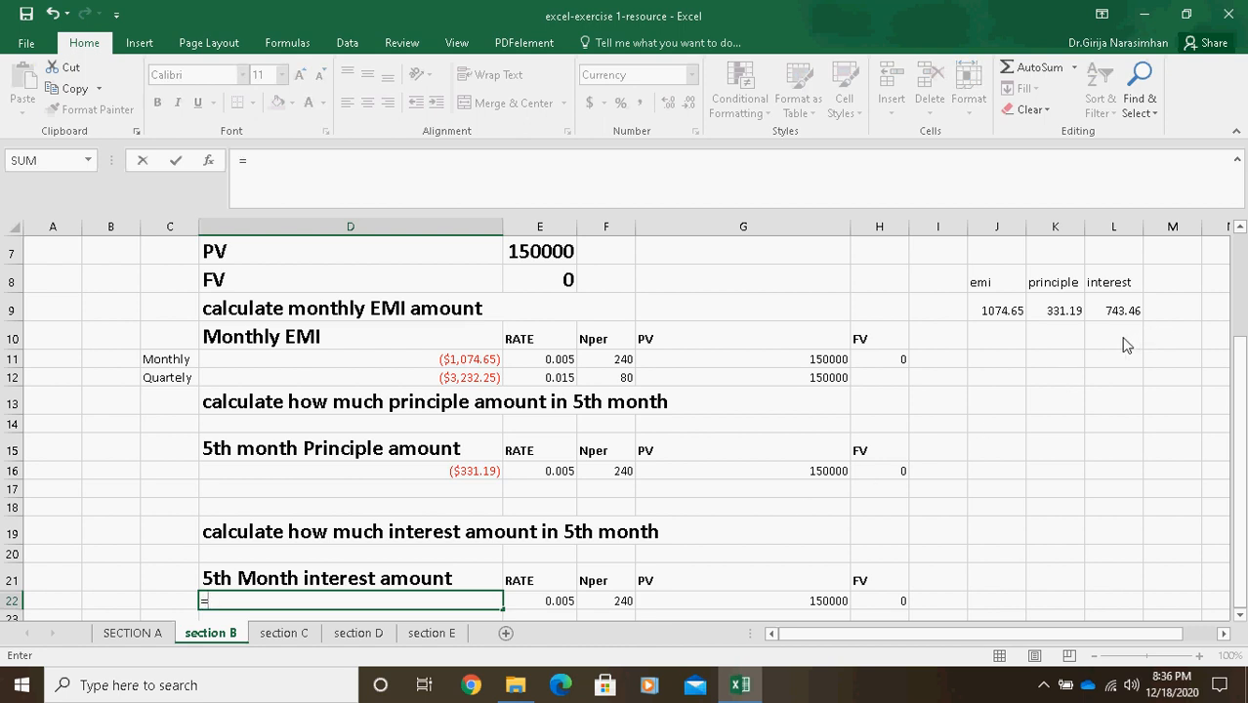
text(ipmt)
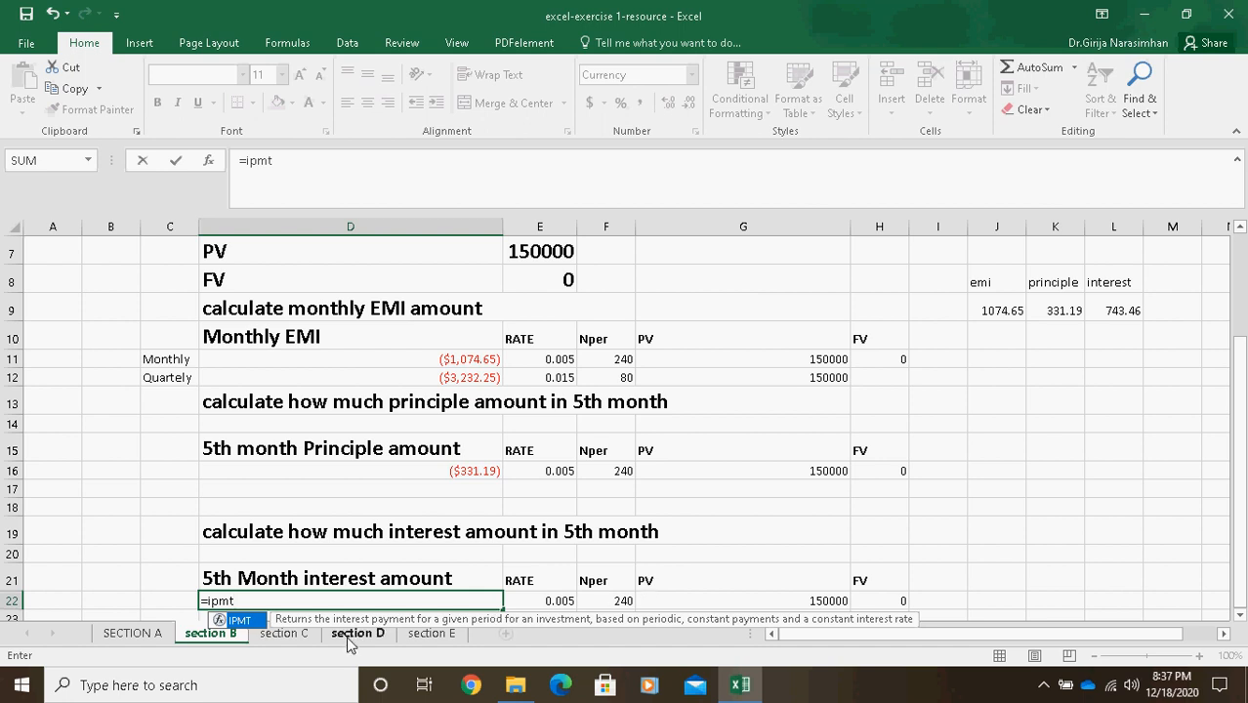
text(()
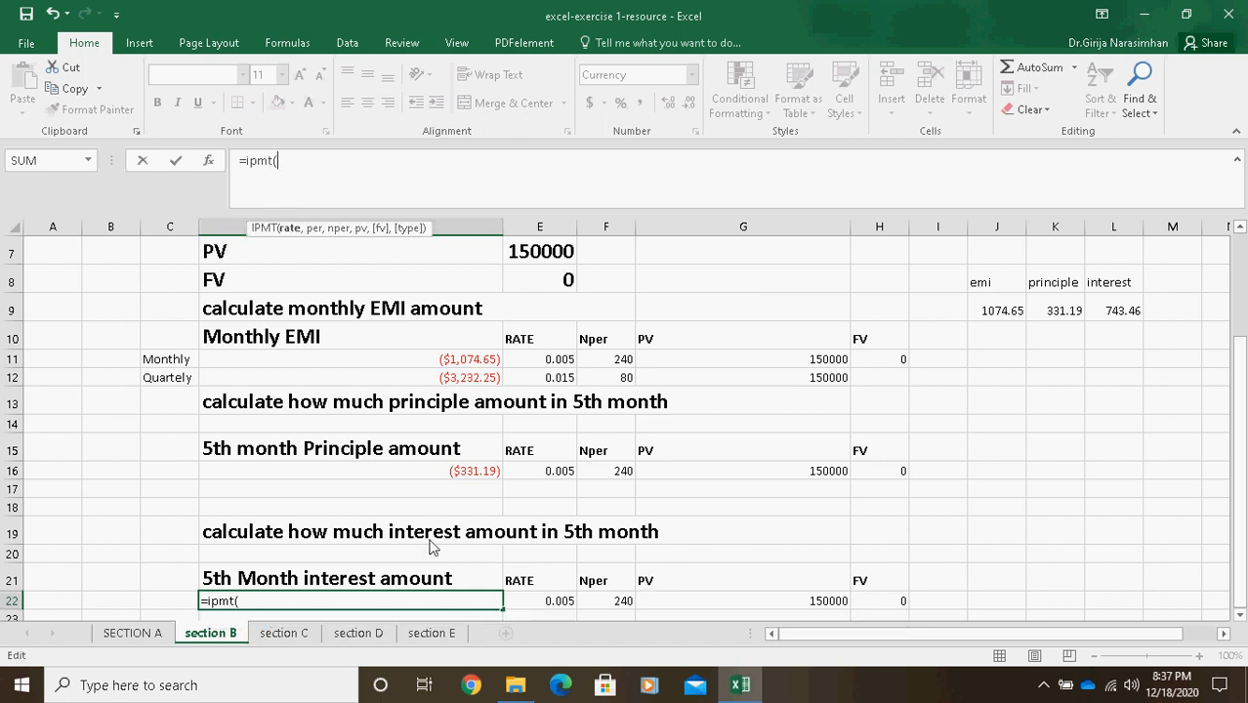
click(556, 602)
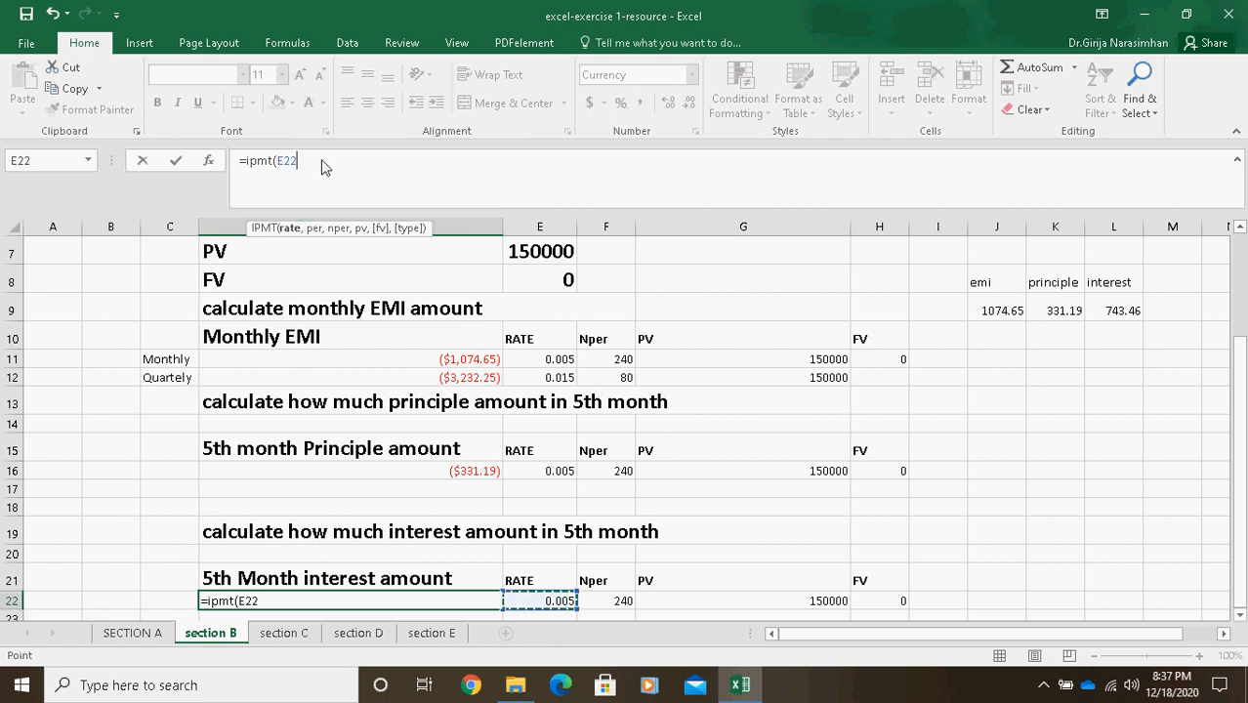
text(,)
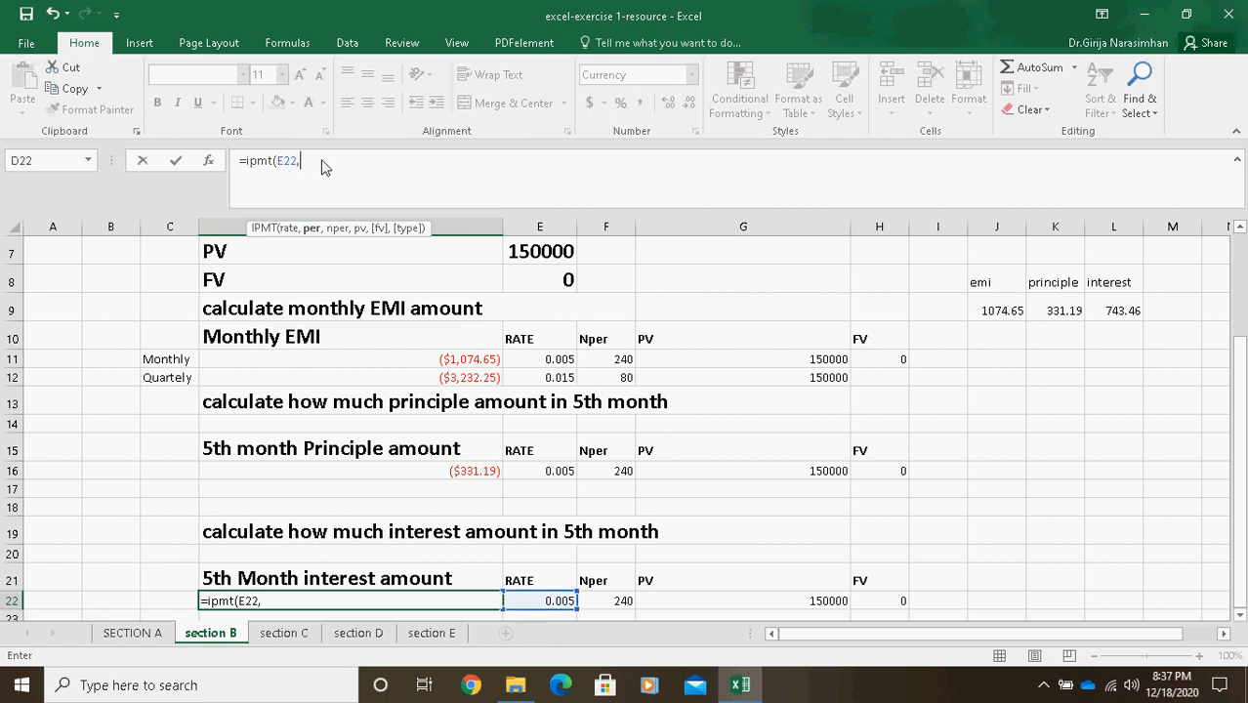
text(5,)
click(613, 604)
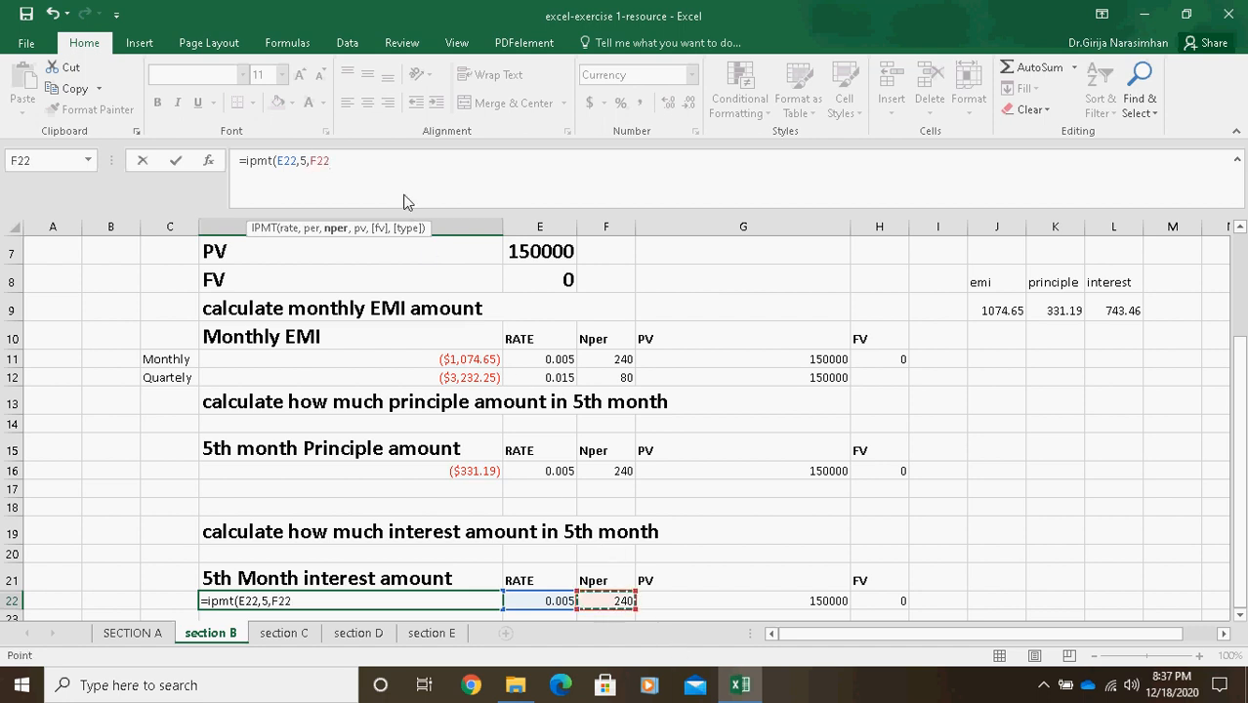
text(,)
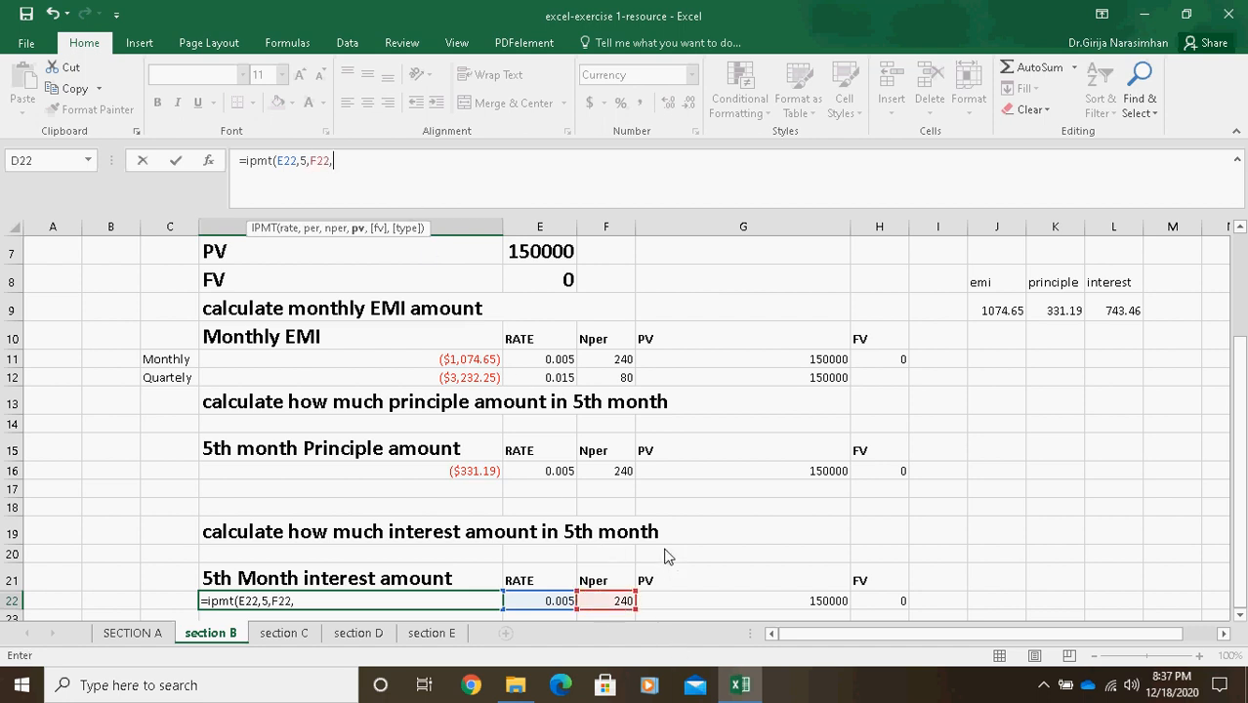
click(702, 600)
text(,)
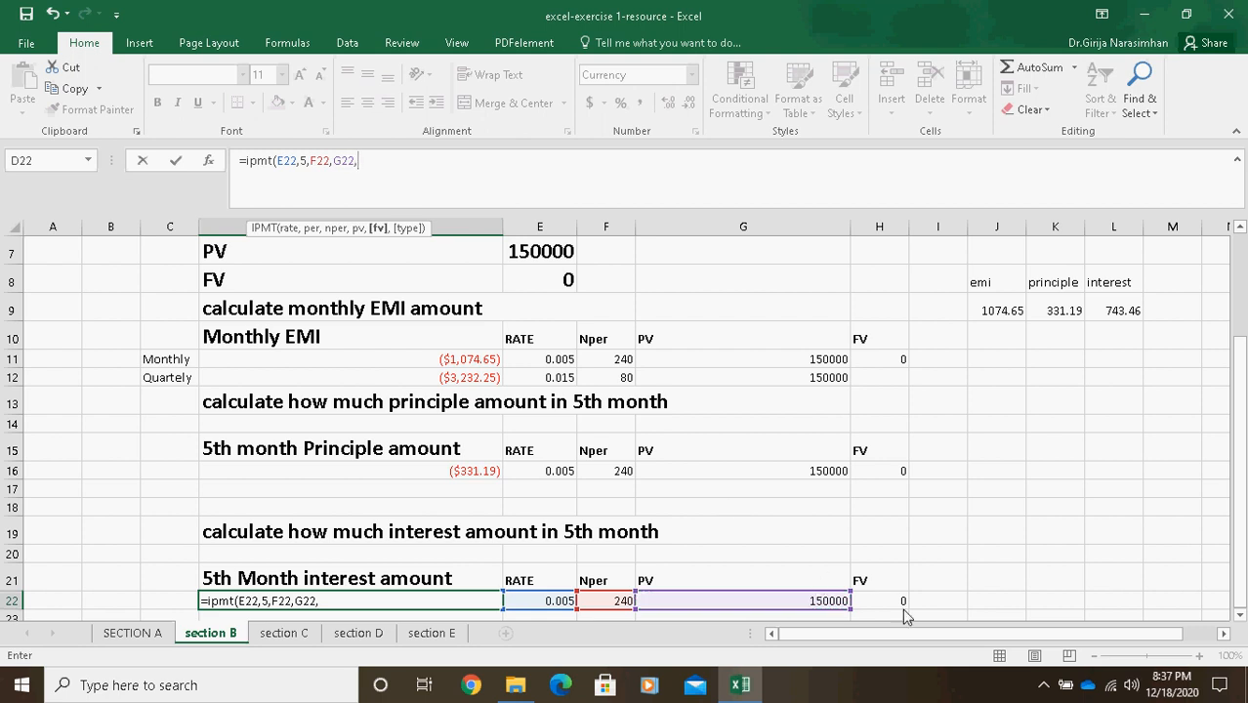
click(900, 602)
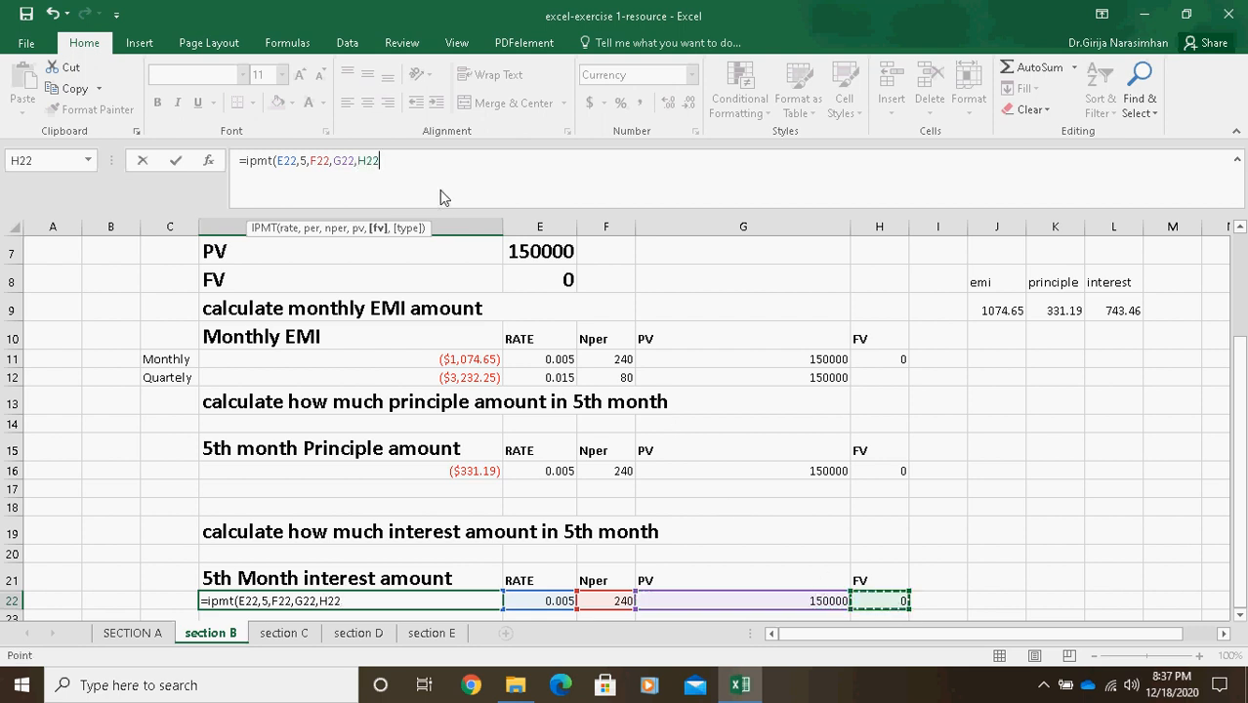
text())
key(Return)
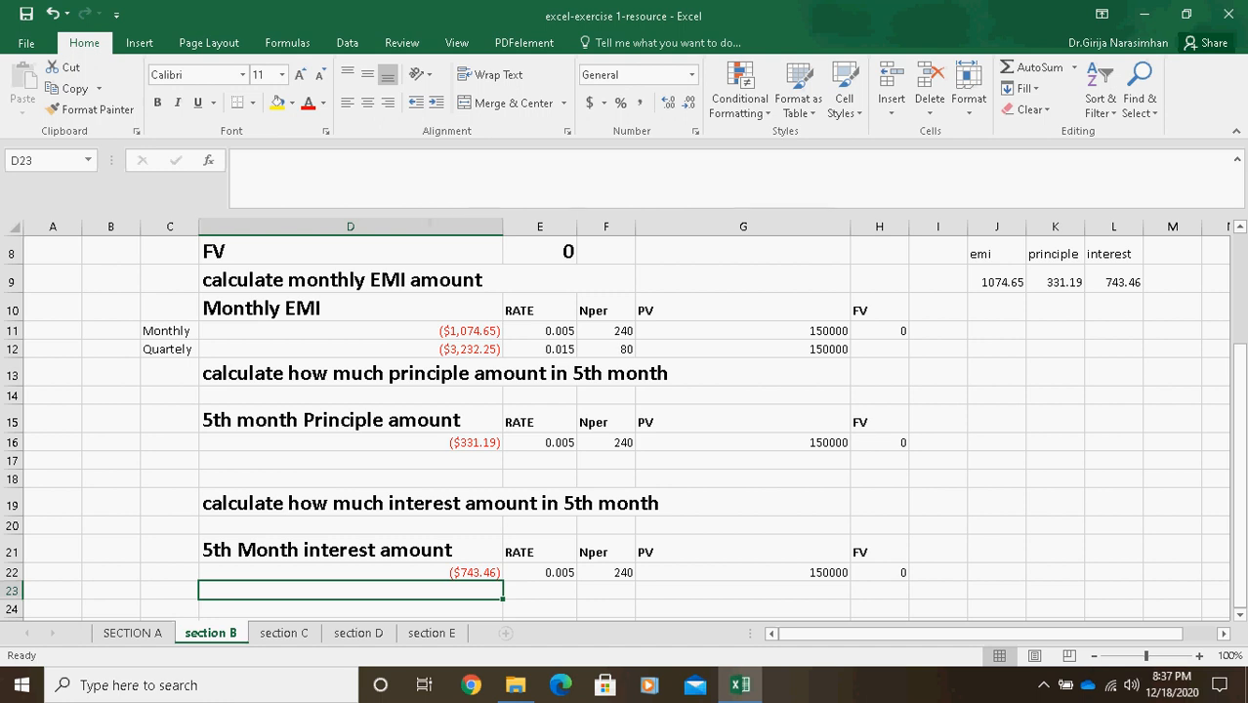
Step: Compare the subtracted interest in cell L9 with the IPMT formula result in cell D22
click(1108, 285)
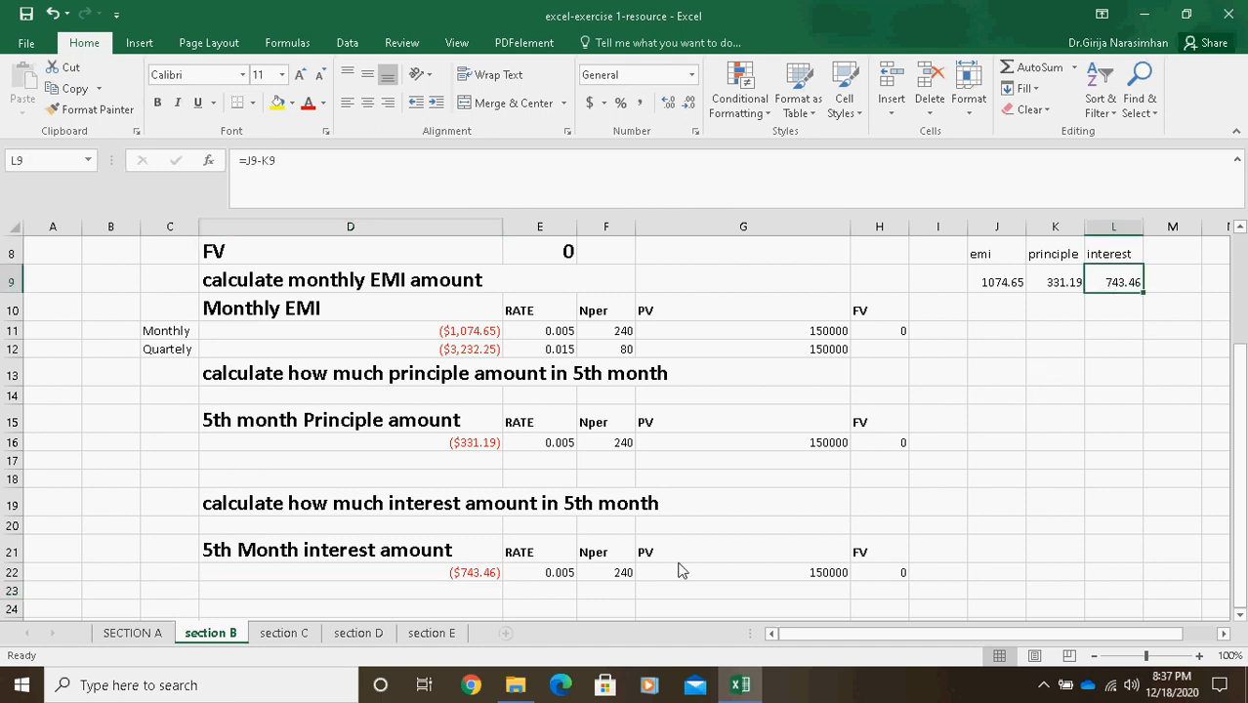
click(453, 576)
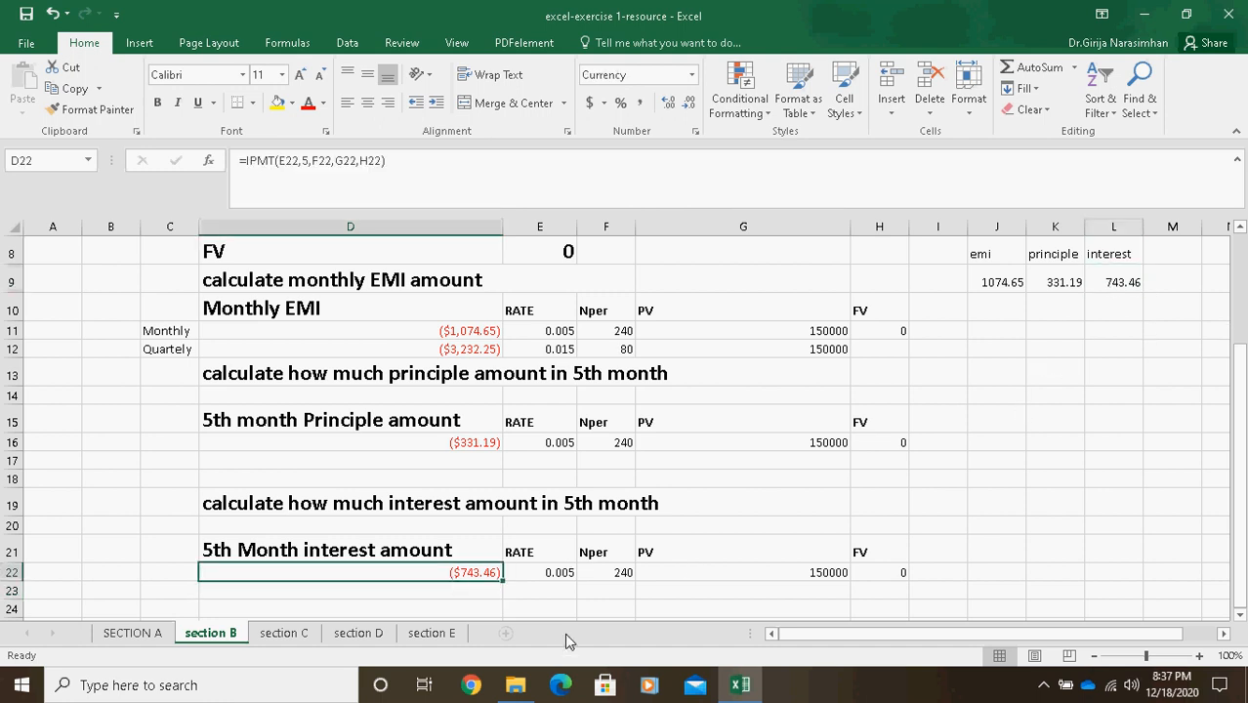
click(549, 349)
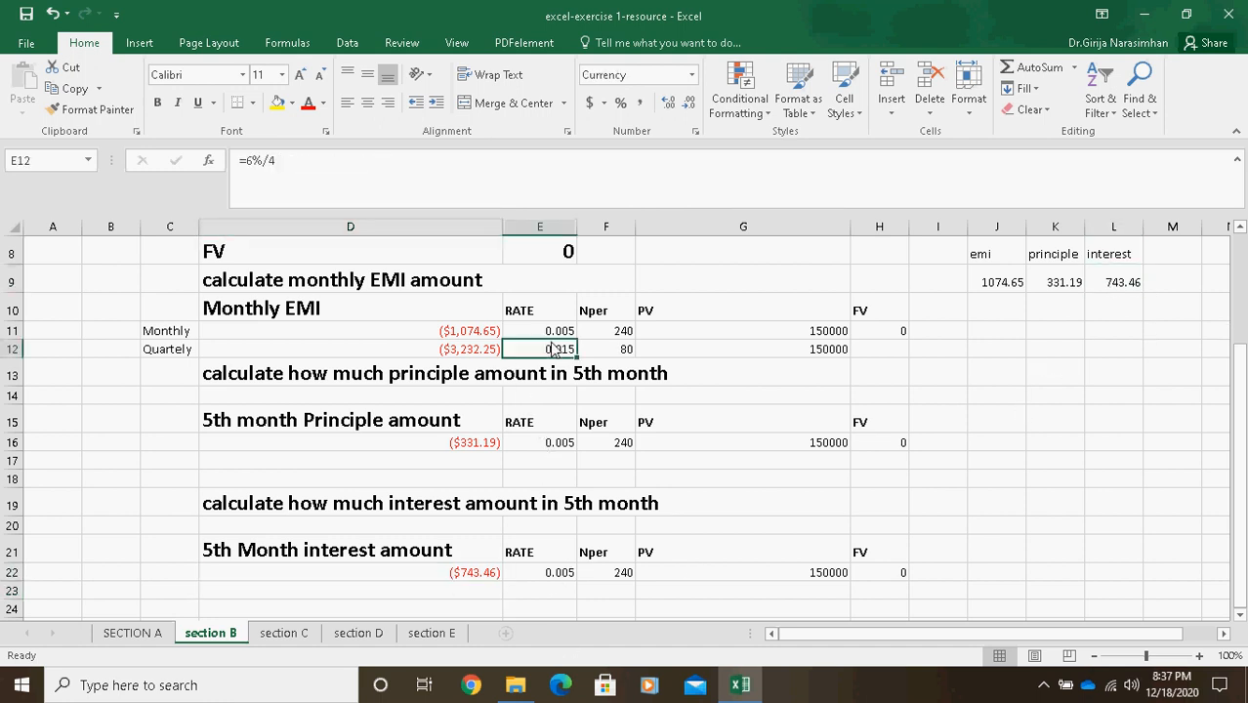
Step: List the function names pmt, ppmt and ipmt in cells K11, K12 and K13
click(1041, 337)
text(pmt)
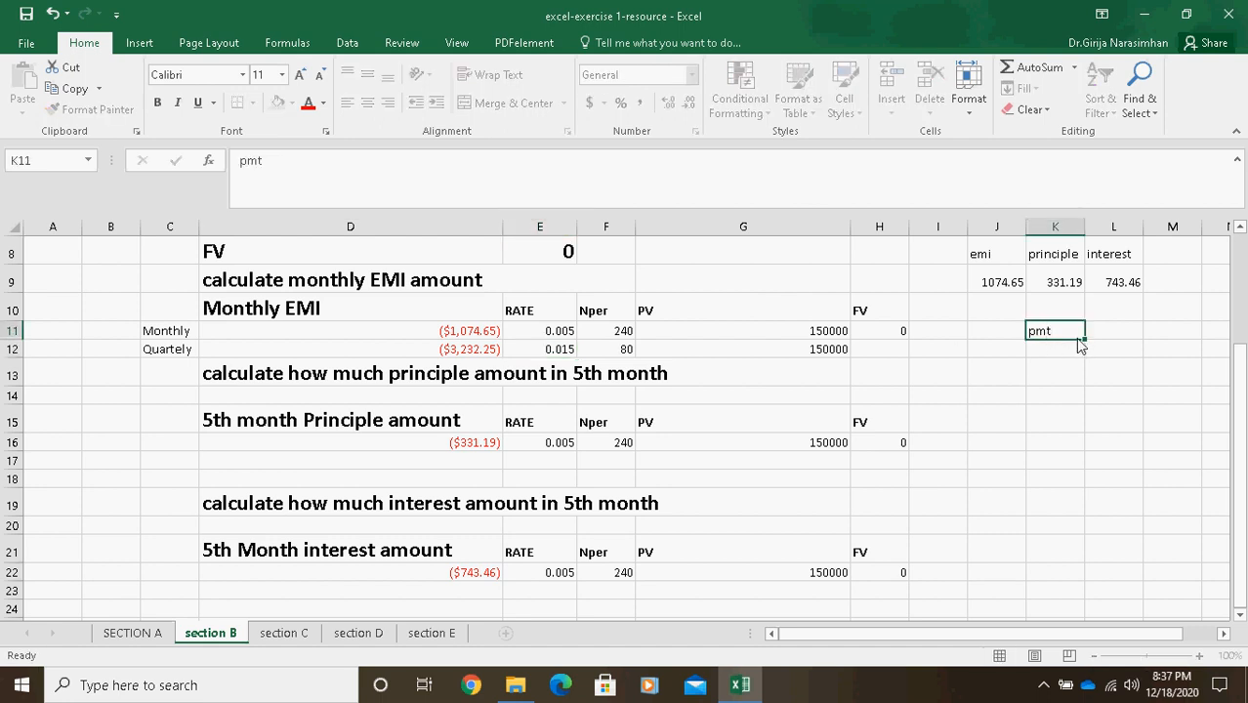
key(Return)
text(ppmt)
key(Return)
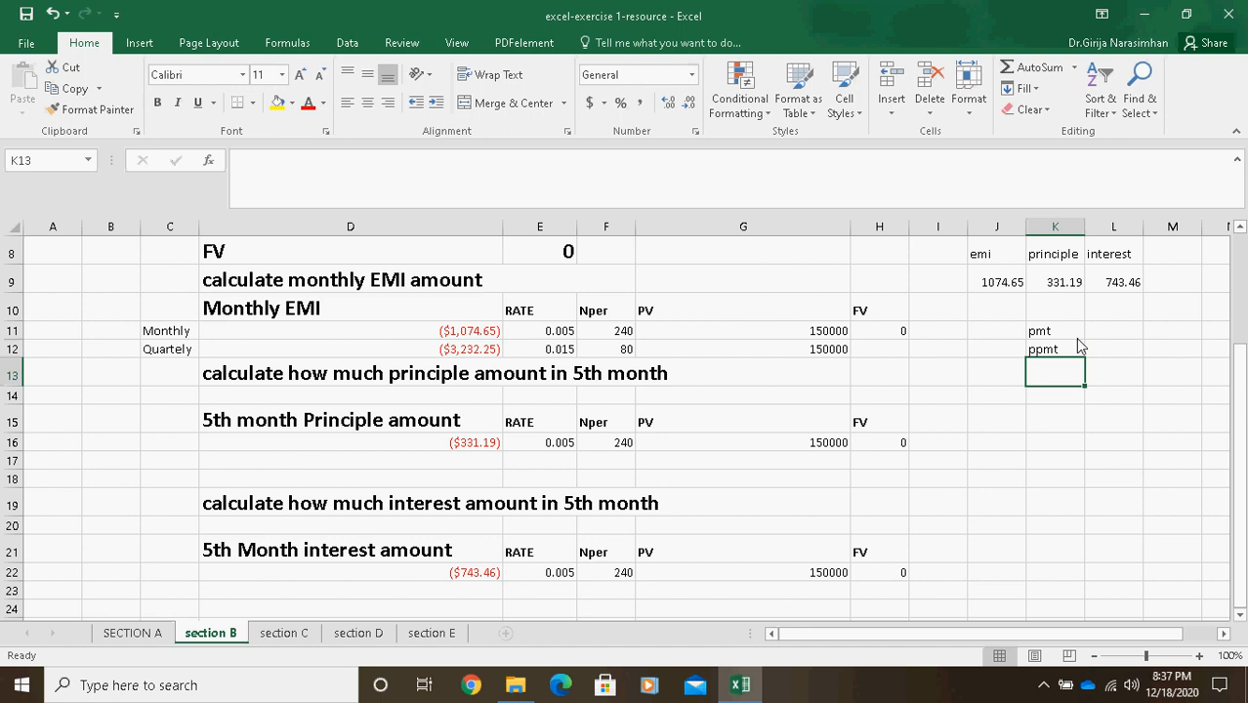
text(ipmt)
key(Return)
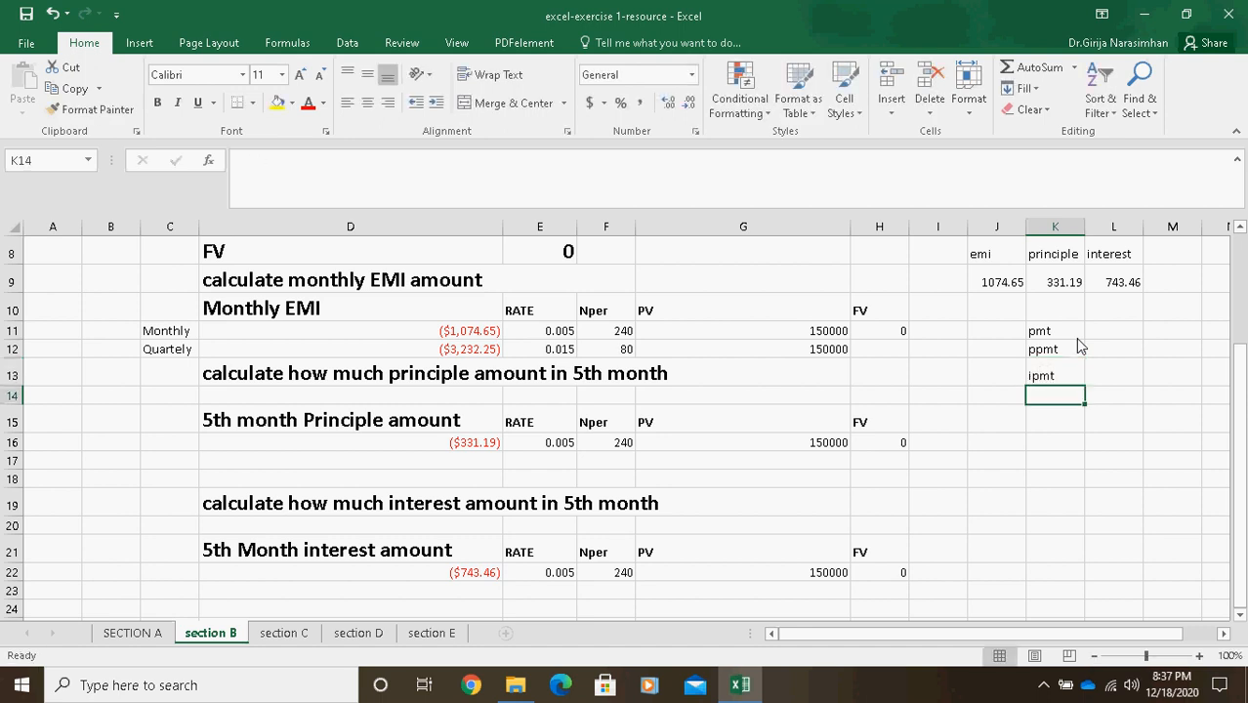
Step: Enter the argument note per in cell L12 beside the ppmt entry
click(1108, 356)
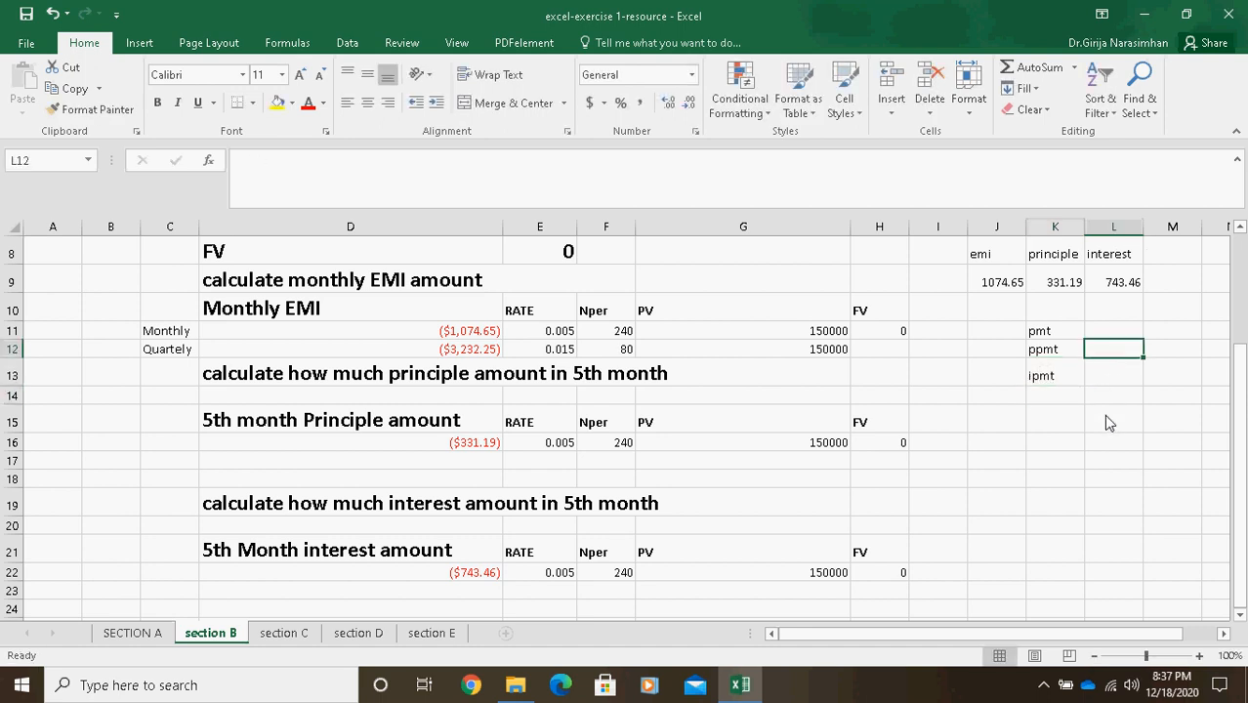
click(1125, 363)
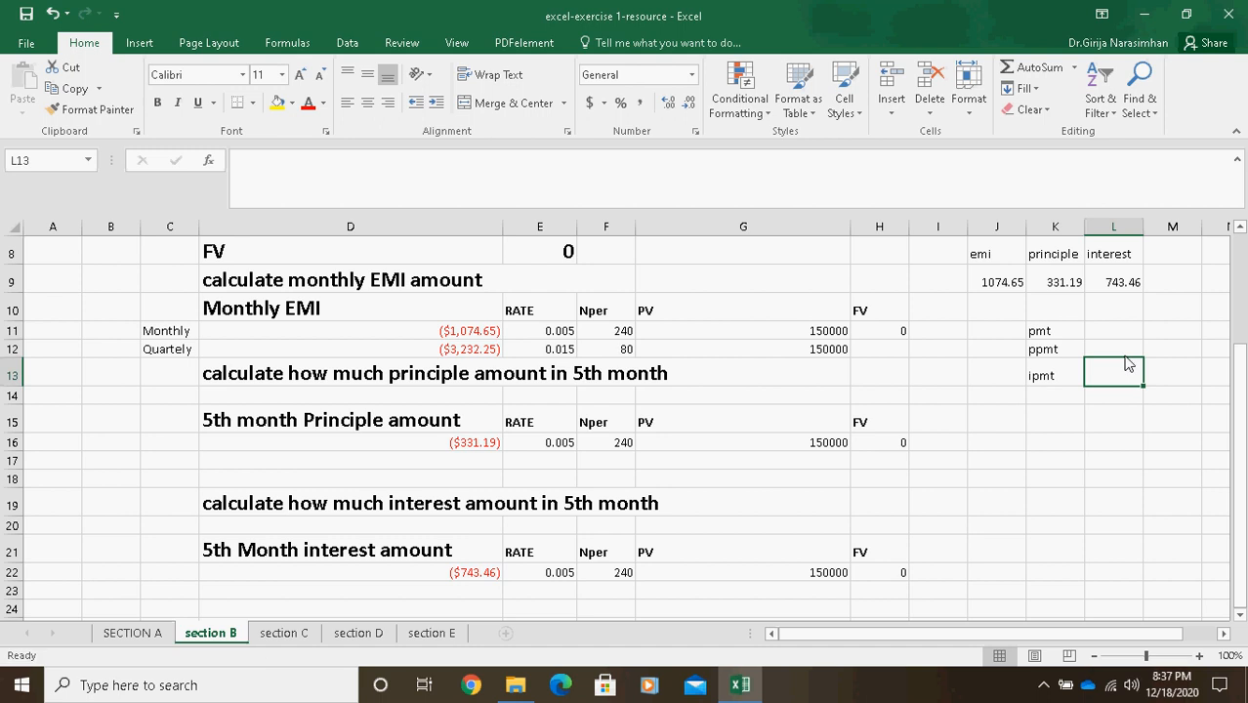
key(Up)
text(per)
key(Return)
click(613, 354)
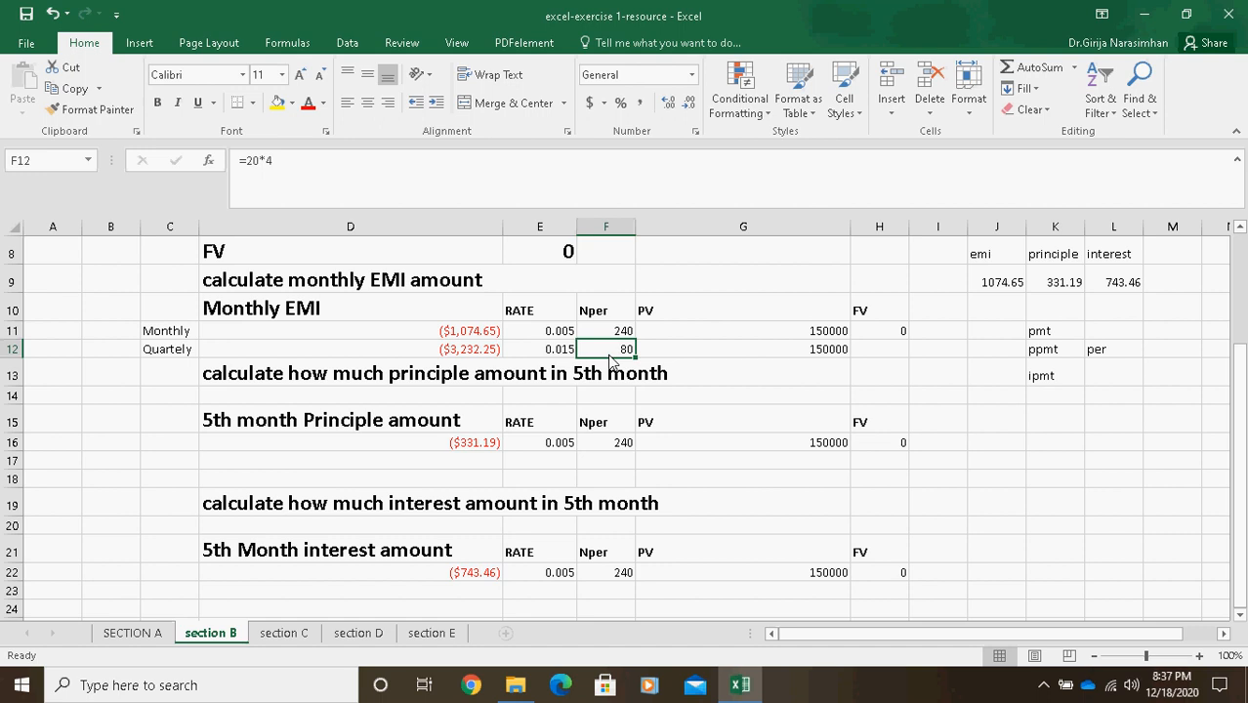
click(1066, 514)
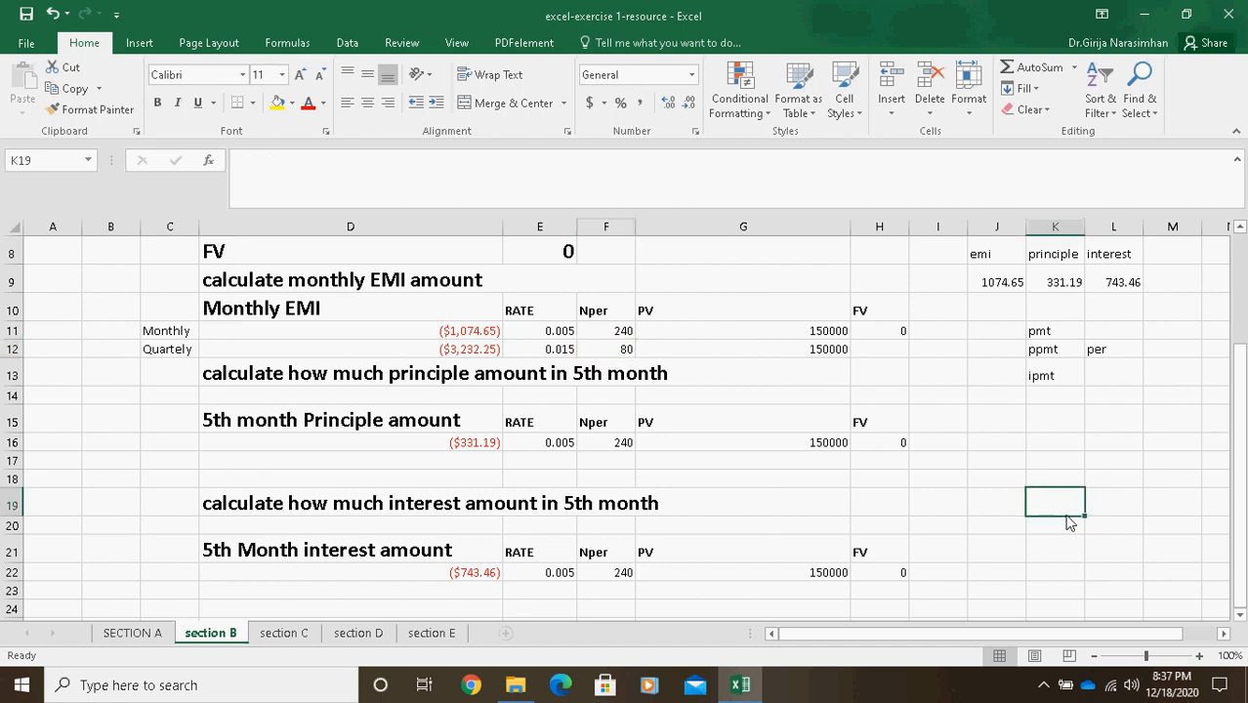
click(1239, 248)
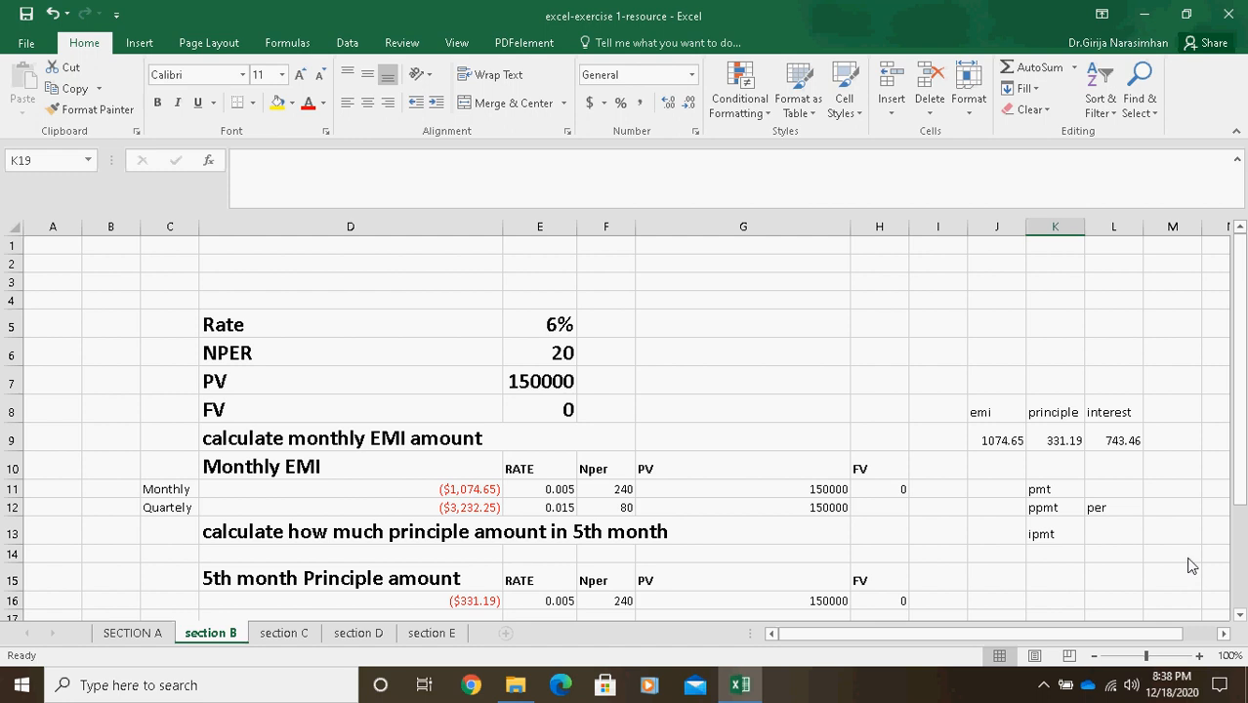
drag(1239, 481, 1243, 625)
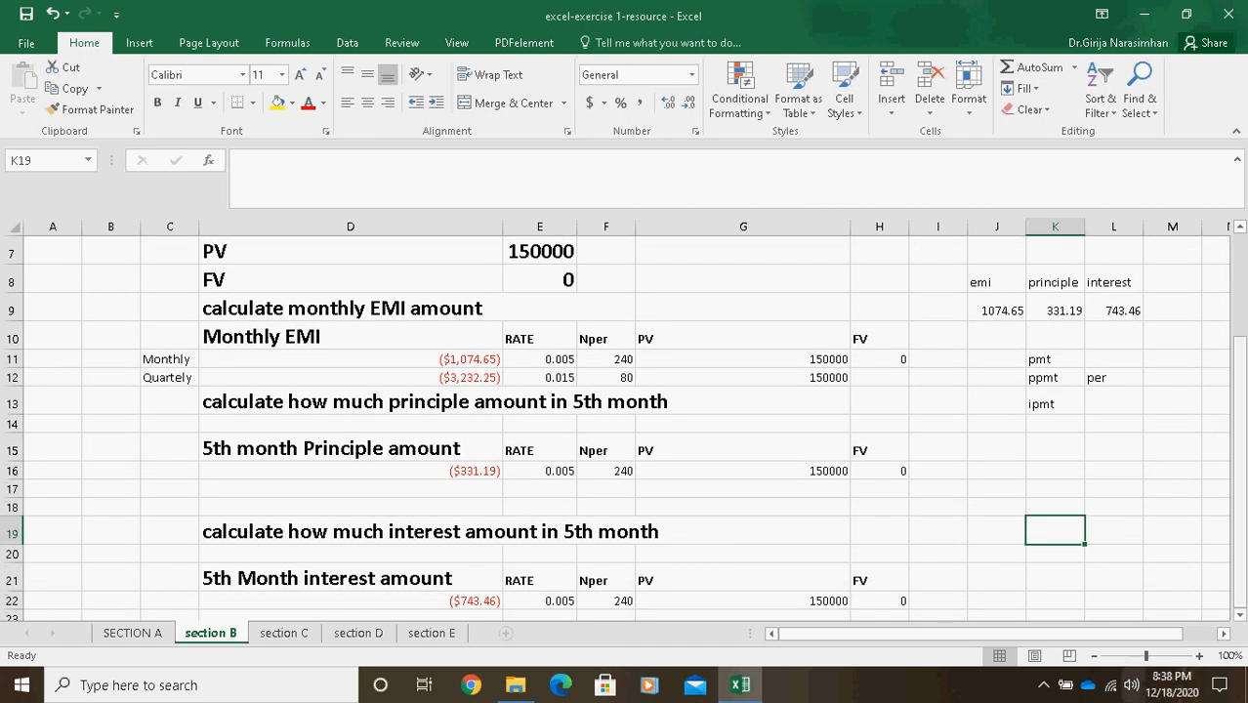
click(1044, 682)
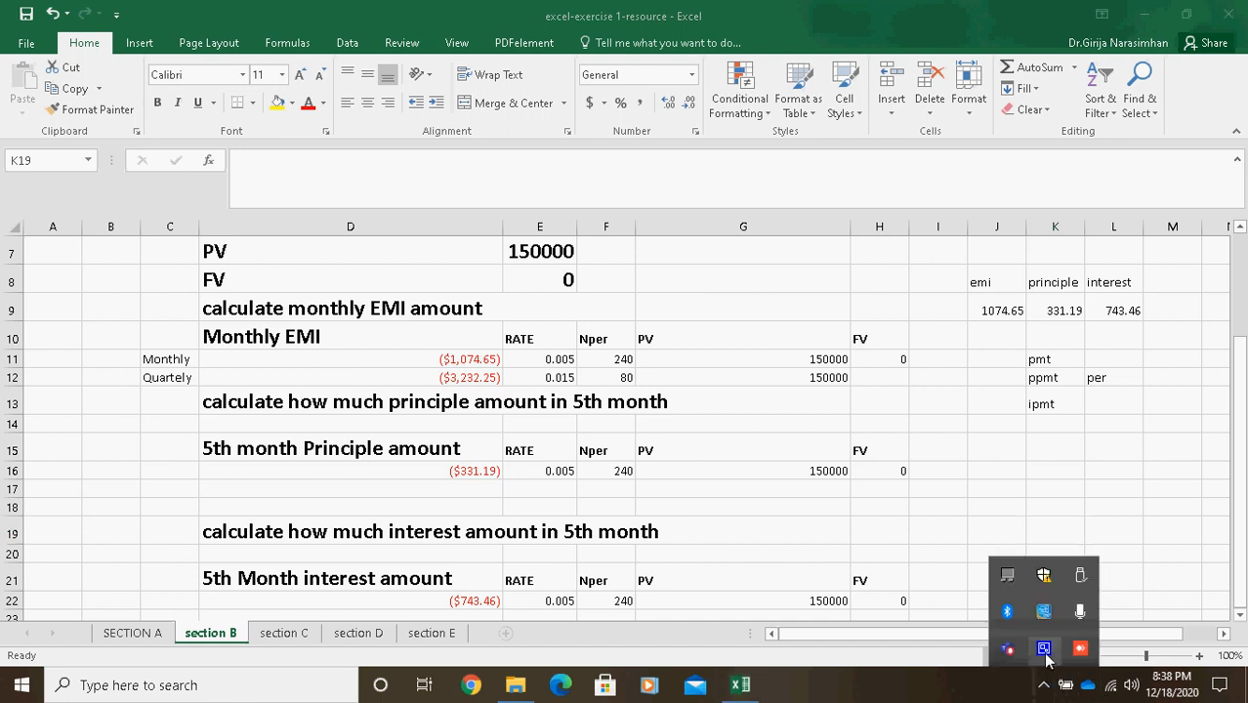